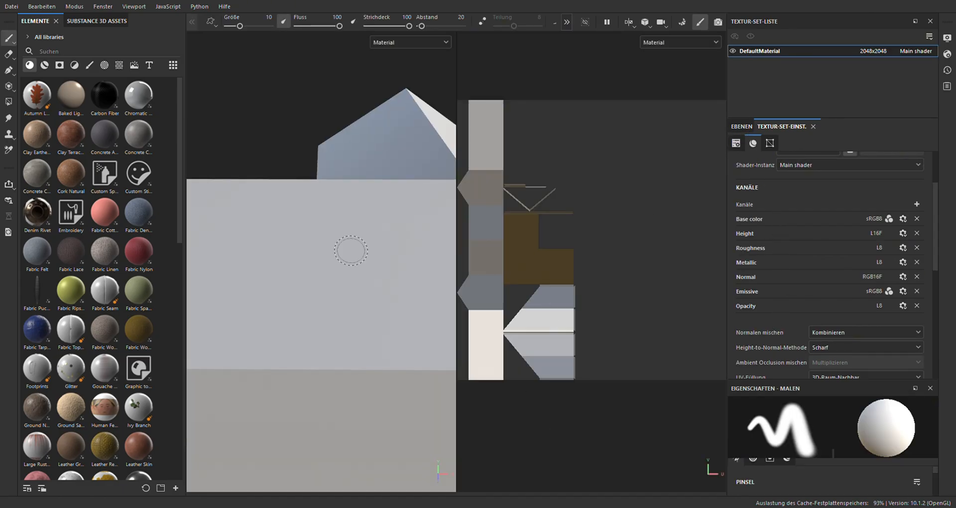
Examine the house model from several sides in the 3D view and compare it with its UV layout
scroll(286, 213, down, 4)
scroll(290, 214, down, 3)
scroll(292, 223, up, 2)
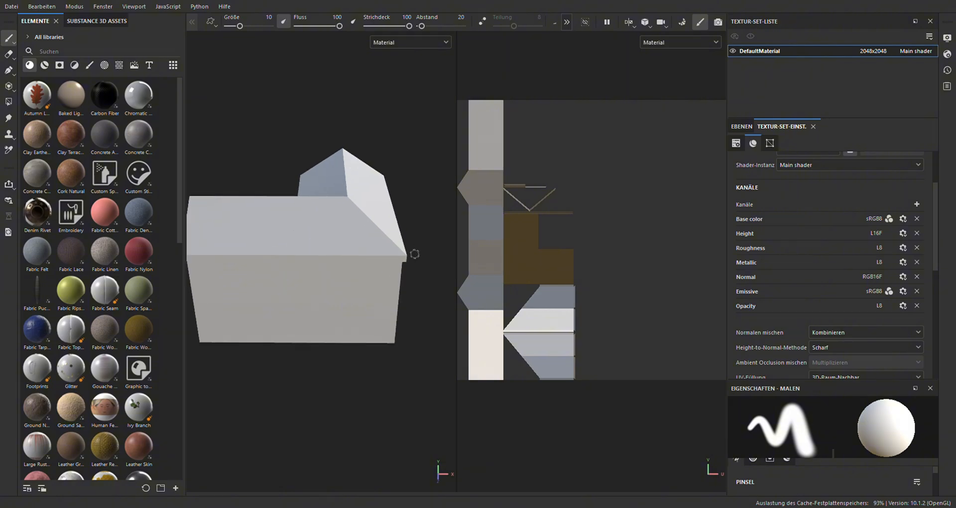
mouse_move(254, 191)
alt+mouse_down()
mouse_move(420, 212)
mouse_move(366, 239)
mouse_move(353, 200)
alt+mouse_up()
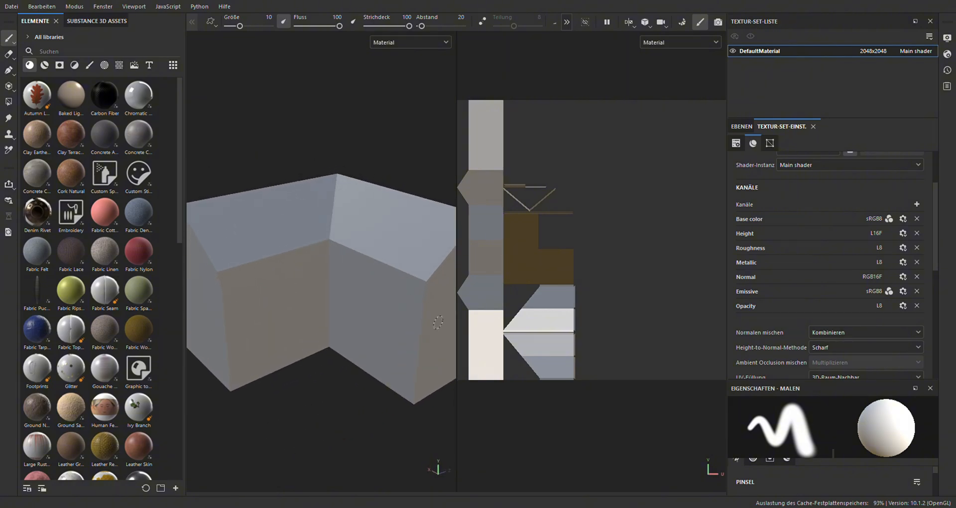
alt+middle_drag(429, 328, 391, 317)
scroll(545, 251, up, 1)
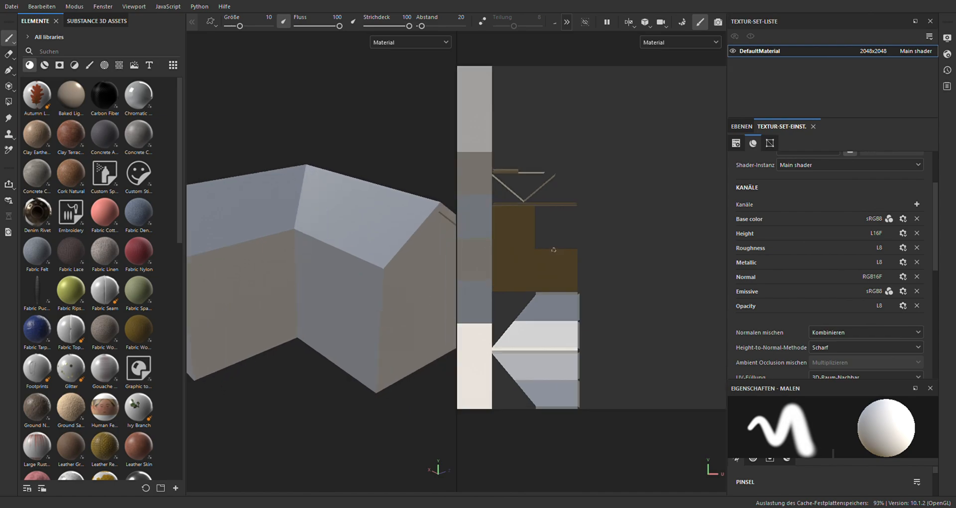
scroll(544, 252, down, 2)
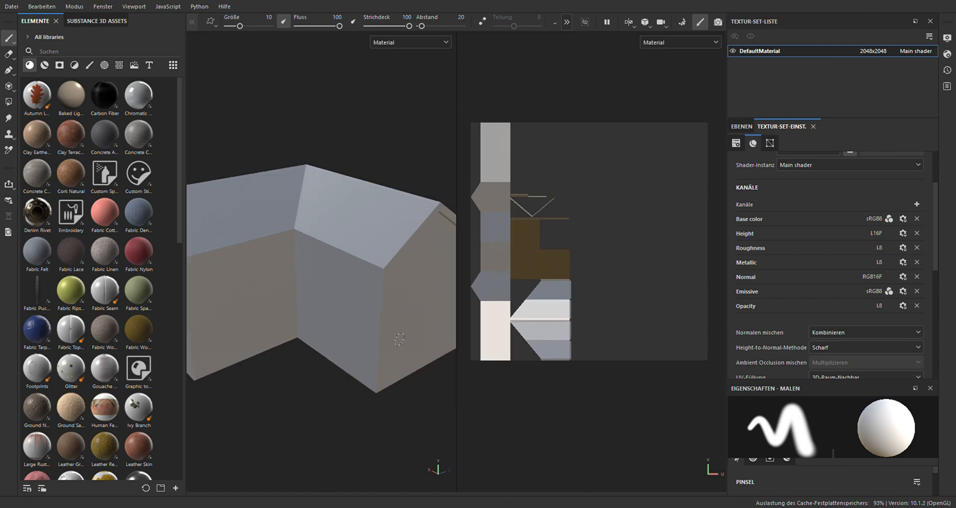
scroll(323, 312, up, 2)
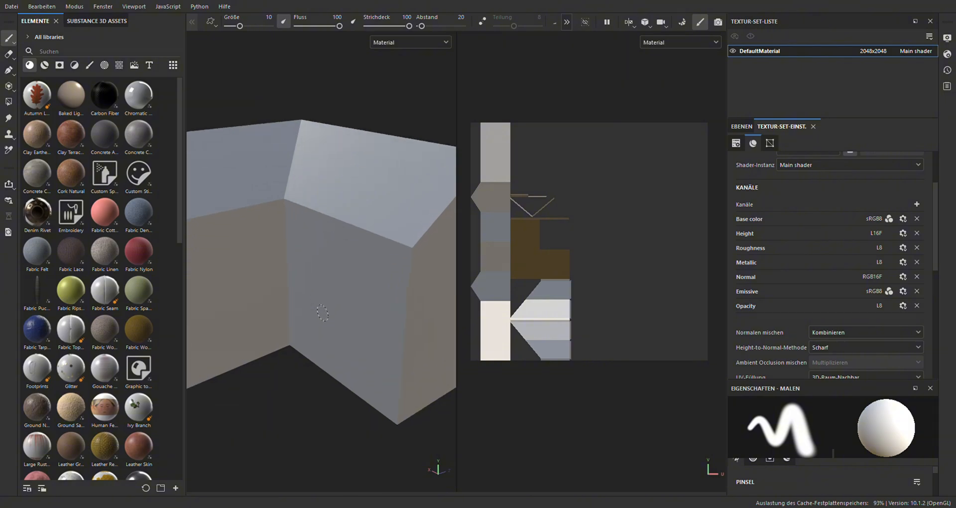
scroll(322, 313, down, 2)
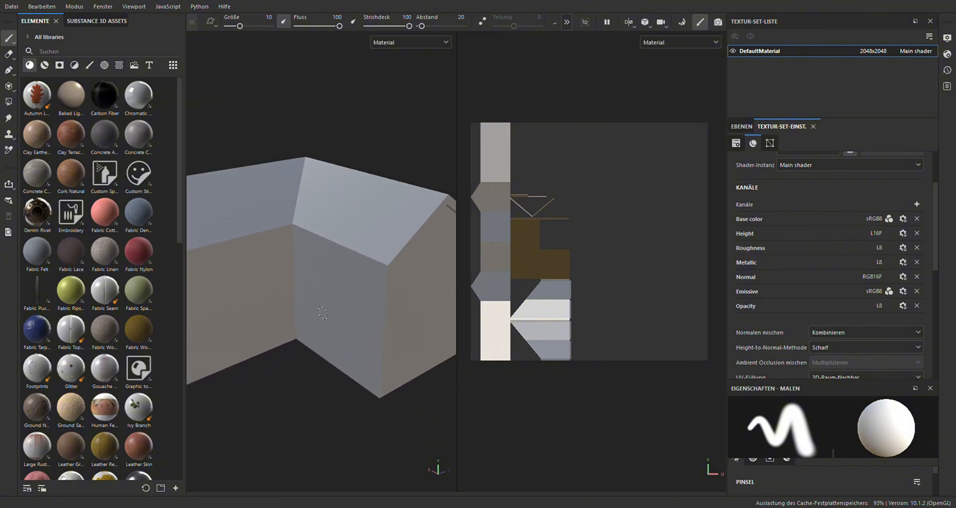
scroll(323, 313, up, 1)
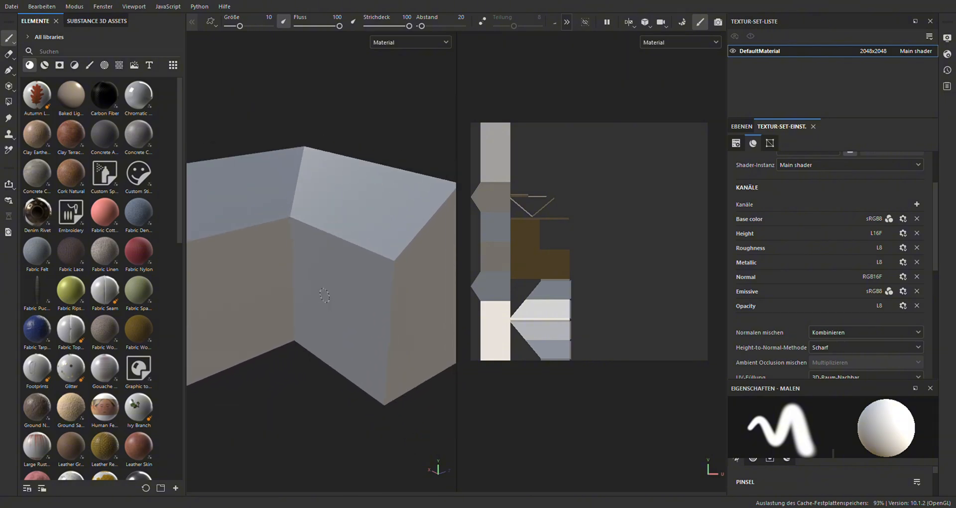
mouse_move(320, 293)
alt+mouse_down()
mouse_move(369, 249)
mouse_move(330, 260)
mouse_move(334, 246)
alt+mouse_up()
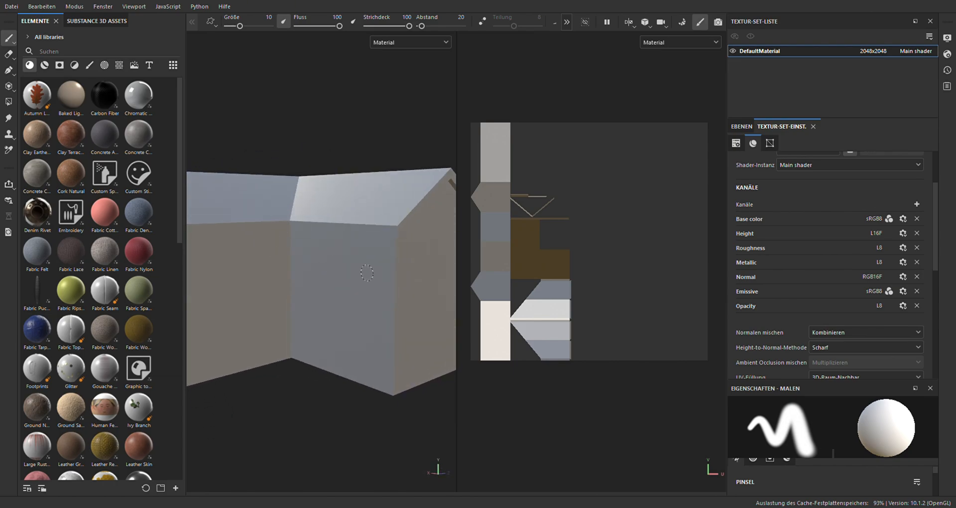
alt+drag(369, 274, 340, 280)
scroll(599, 248, up, 3)
scroll(598, 248, down, 2)
mouse_move(596, 250)
alt+mouse_down()
mouse_move(600, 260)
mouse_move(592, 255)
alt+mouse_up()
alt+drag(592, 328, 653, 192)
alt+drag(558, 348, 571, 365)
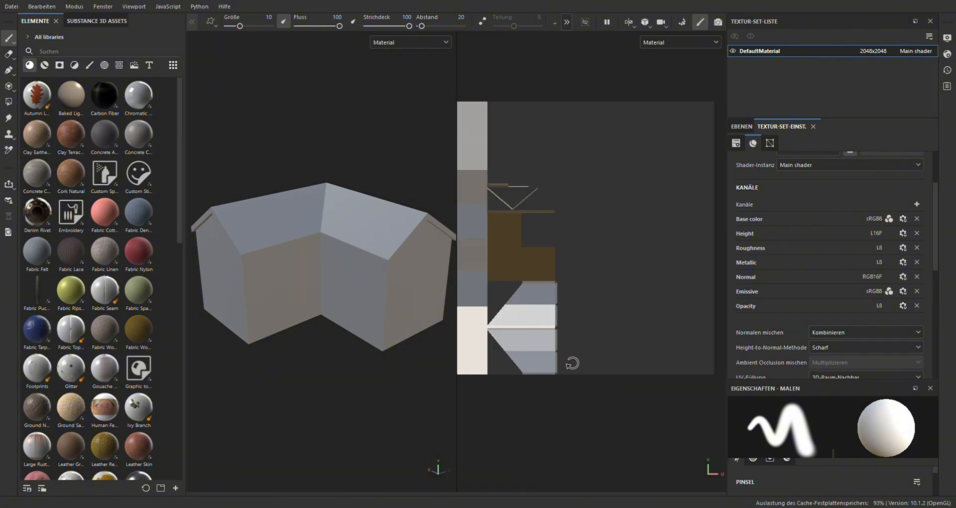
Review the layer stack and the DefaultMaterial texture set settings, from general properties and channels down to the mesh maps
scroll(826, 173, up, 3)
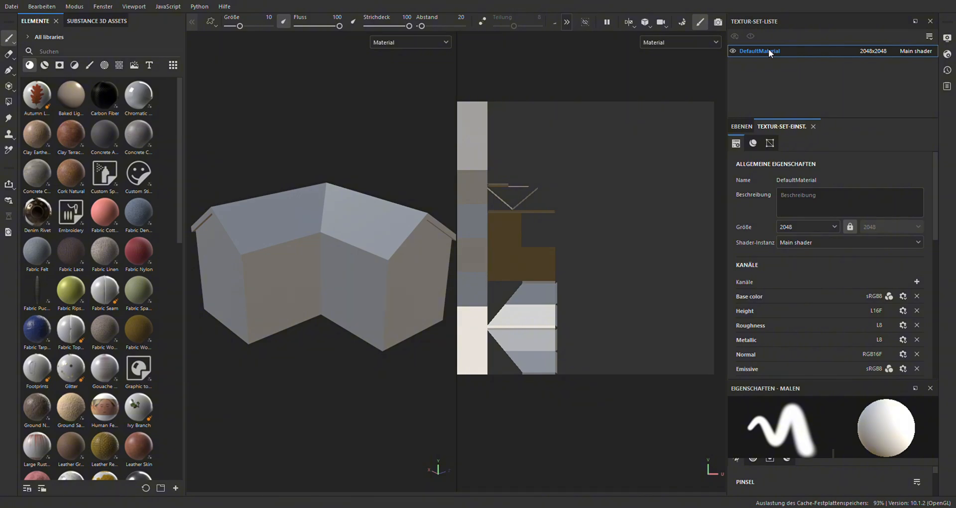
click(747, 126)
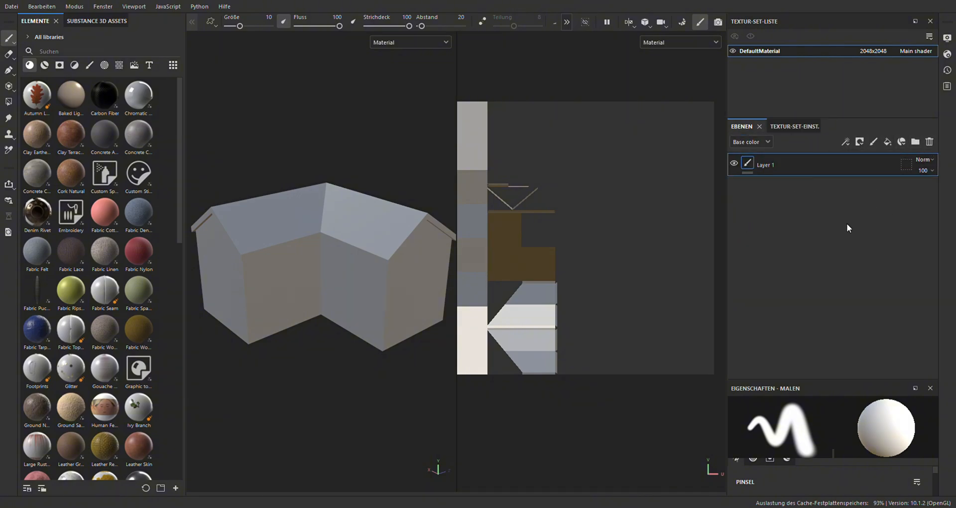
click(814, 127)
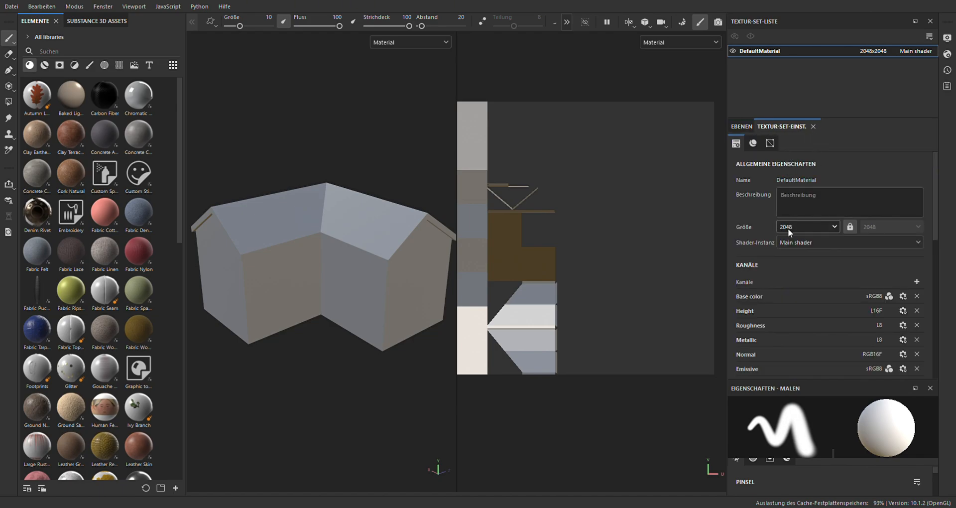
scroll(787, 228, down, 1)
scroll(759, 249, down, 1)
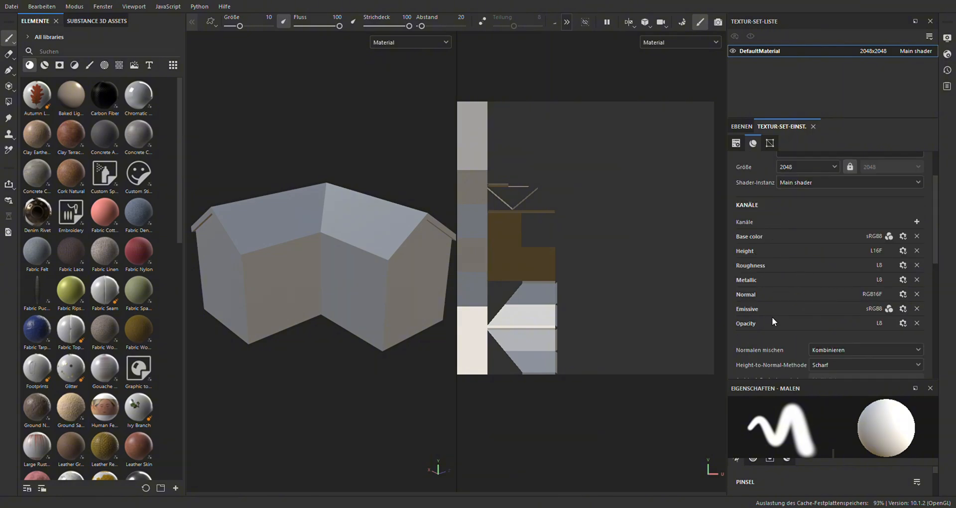
scroll(772, 321, down, 1)
scroll(772, 275, down, 2)
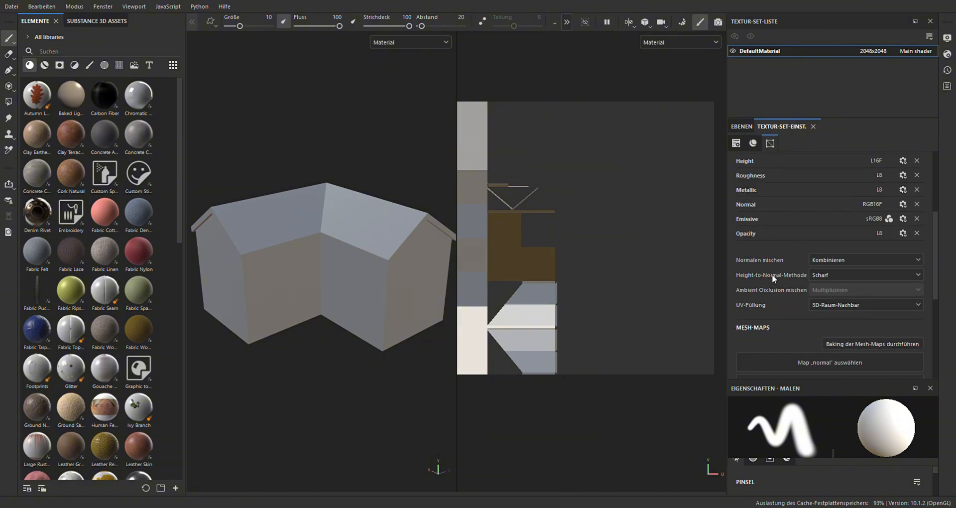
scroll(797, 277, down, 1)
scroll(796, 281, down, 1)
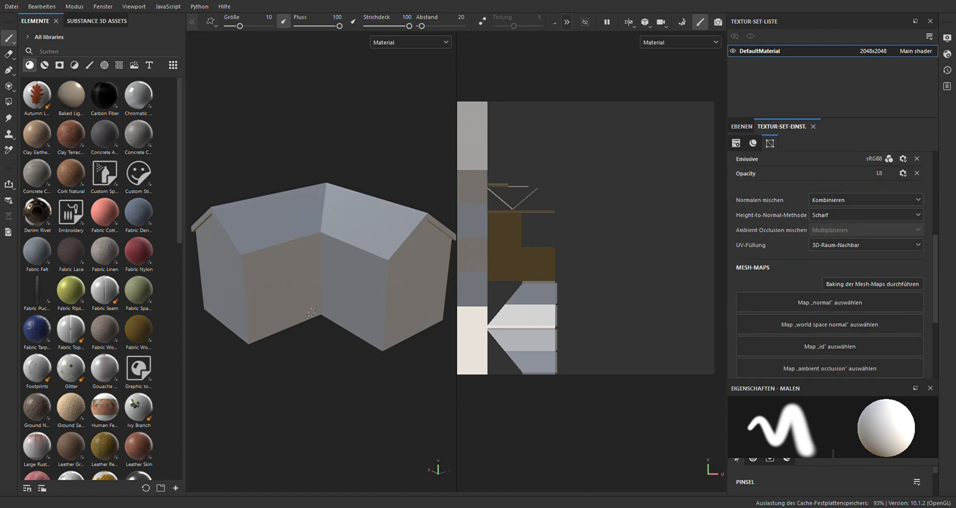
scroll(876, 262, down, 1)
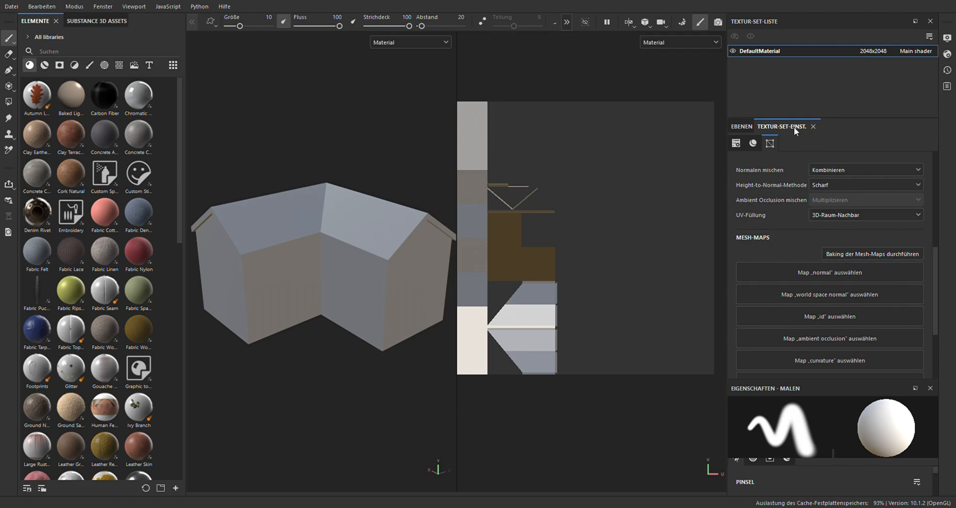
scroll(806, 249, down, 1)
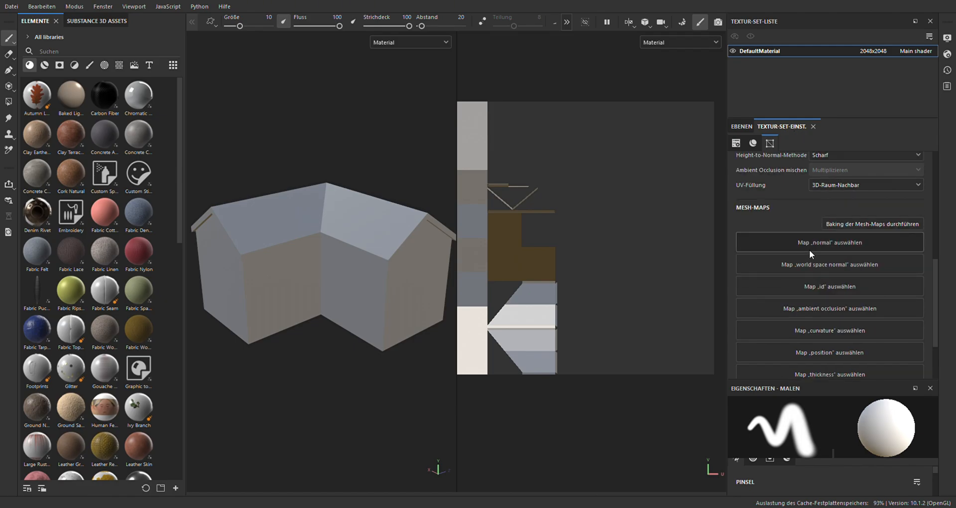
Enter mesh map baking, set the output size to 4096 and load House_high as the high-definition mesh
click(858, 225)
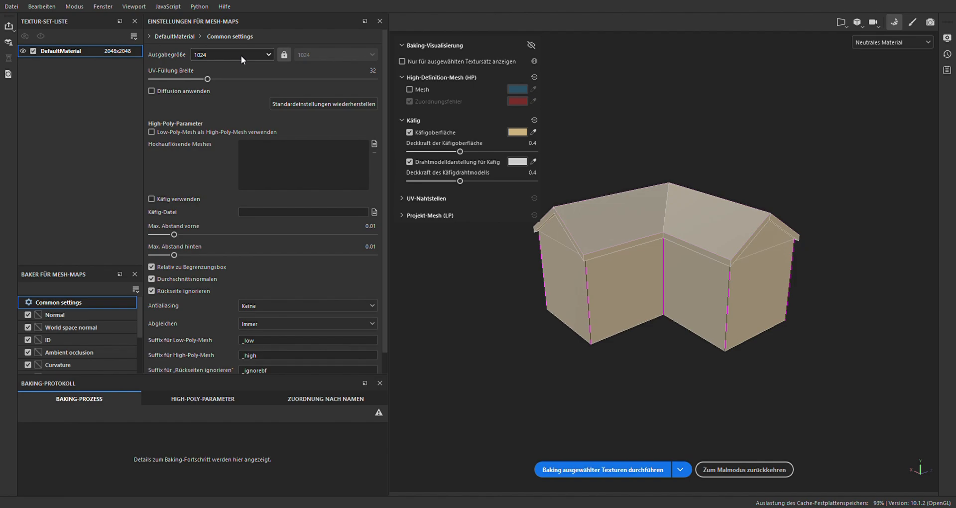
click(233, 148)
scroll(612, 264, up, 3)
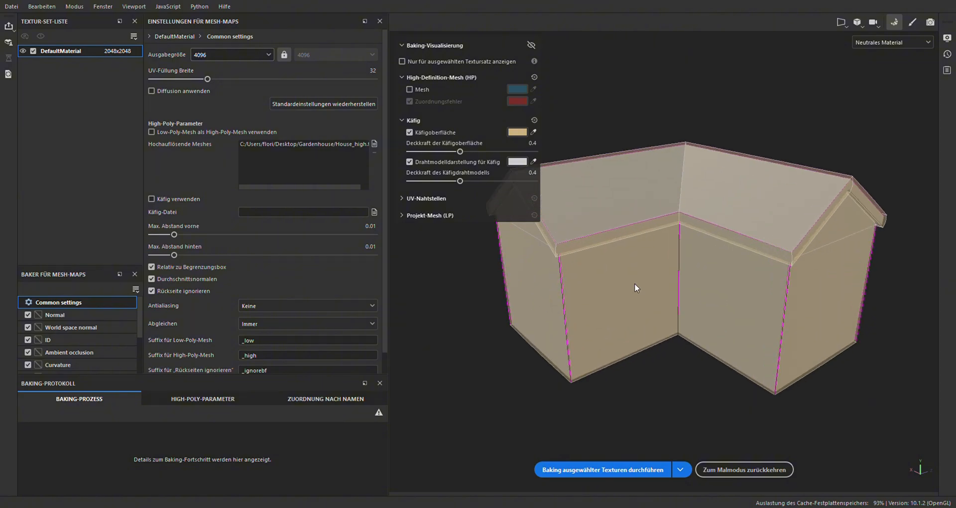
Adjust the baking cage around the house to a maximum frontal distance of 0.0611 and a maximum rear distance of 0.0009
scroll(775, 273, up, 2)
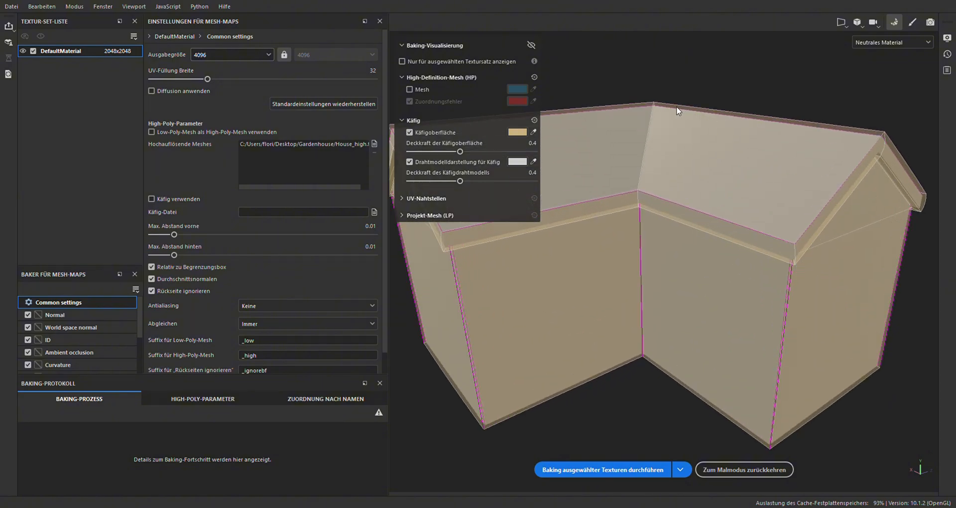
scroll(845, 158, down, 3)
scroll(783, 199, up, 3)
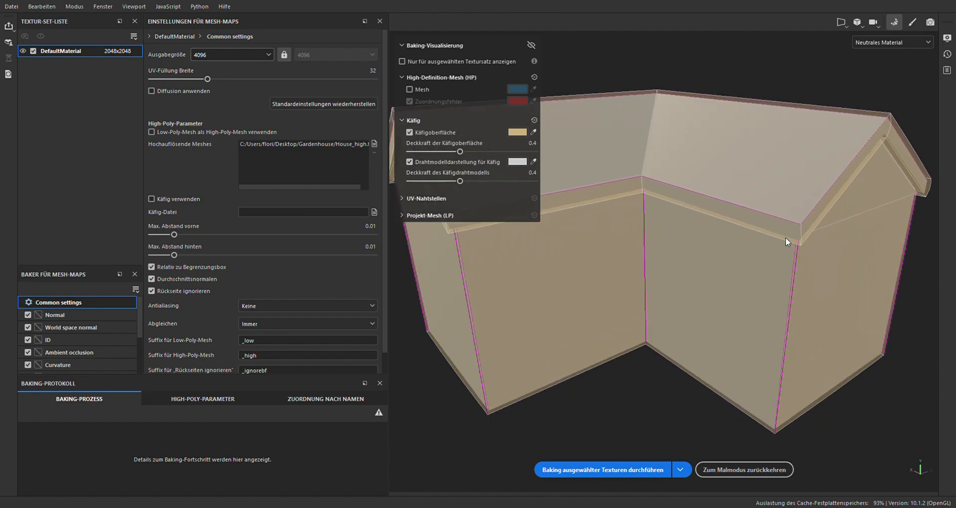
scroll(790, 252, up, 1)
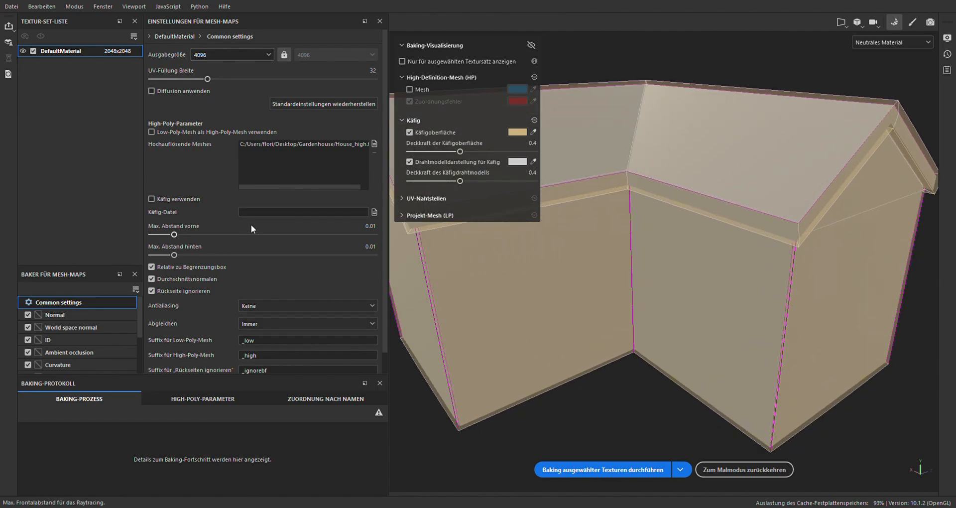
scroll(773, 326, down, 2)
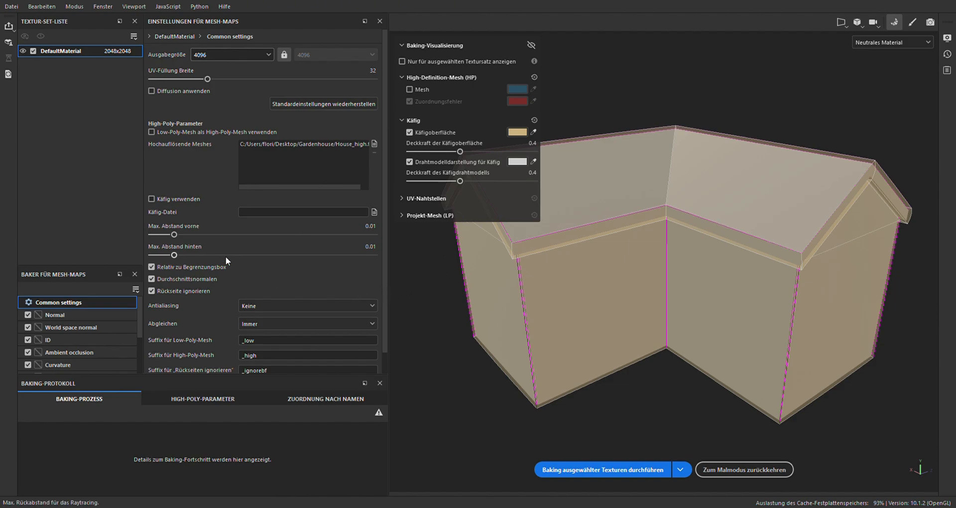
click(189, 234)
drag(199, 234, 203, 239)
scroll(882, 303, up, 3)
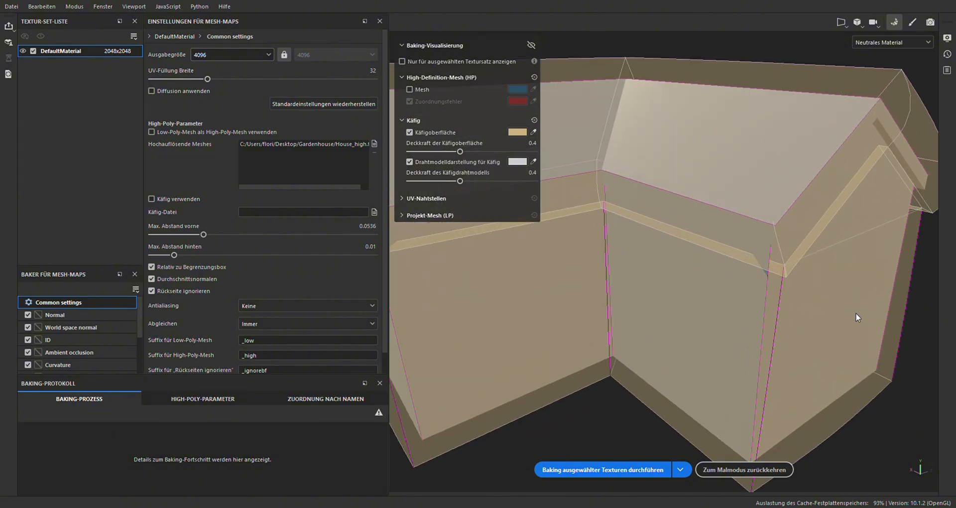
alt+drag(741, 304, 848, 245)
alt+drag(761, 328, 742, 356)
scroll(742, 355, up, 2)
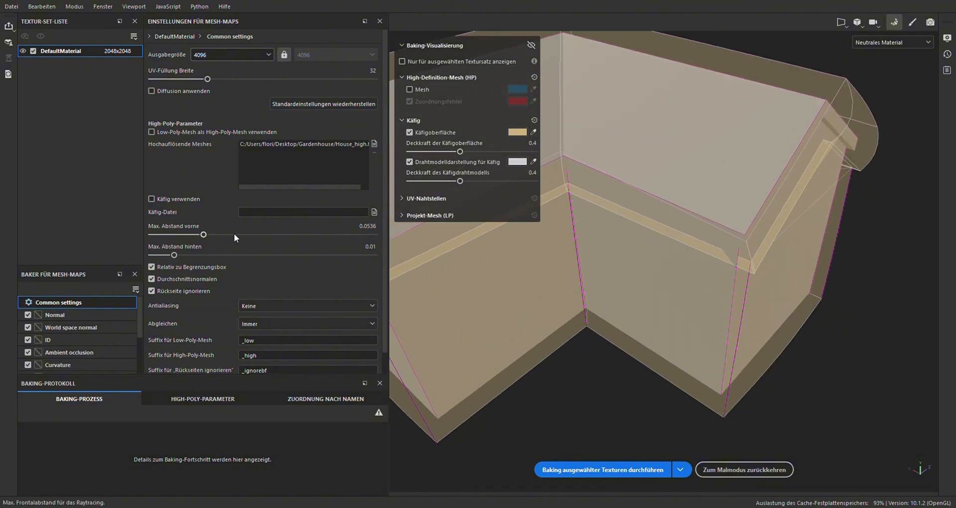
drag(204, 234, 208, 234)
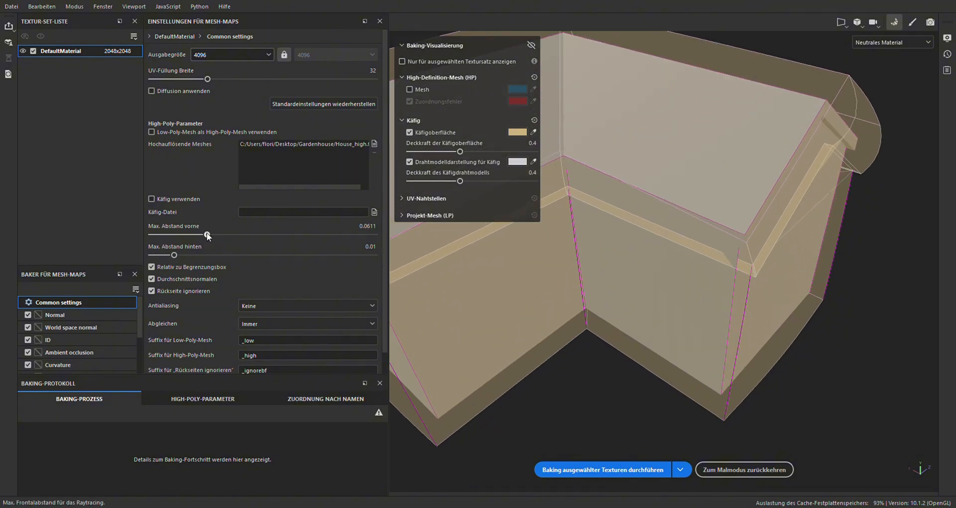
scroll(795, 317, up, 3)
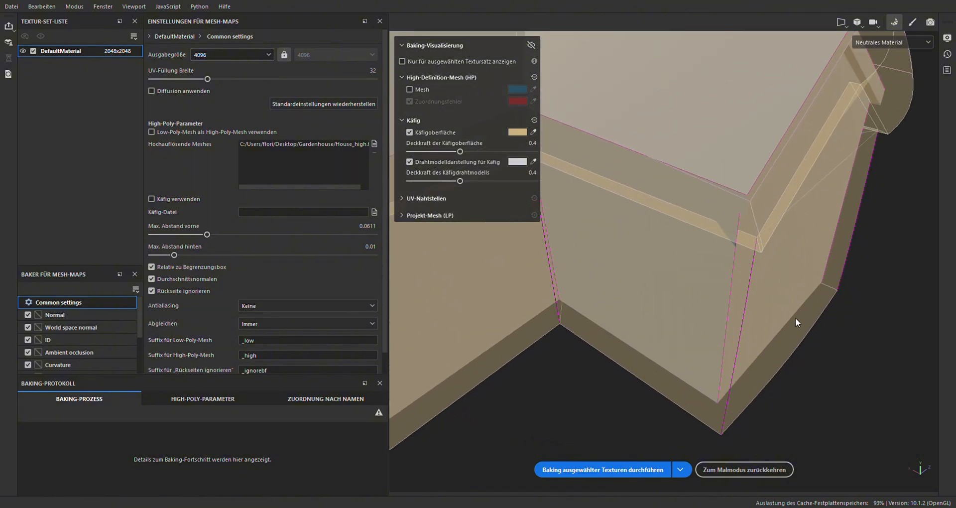
click(160, 256)
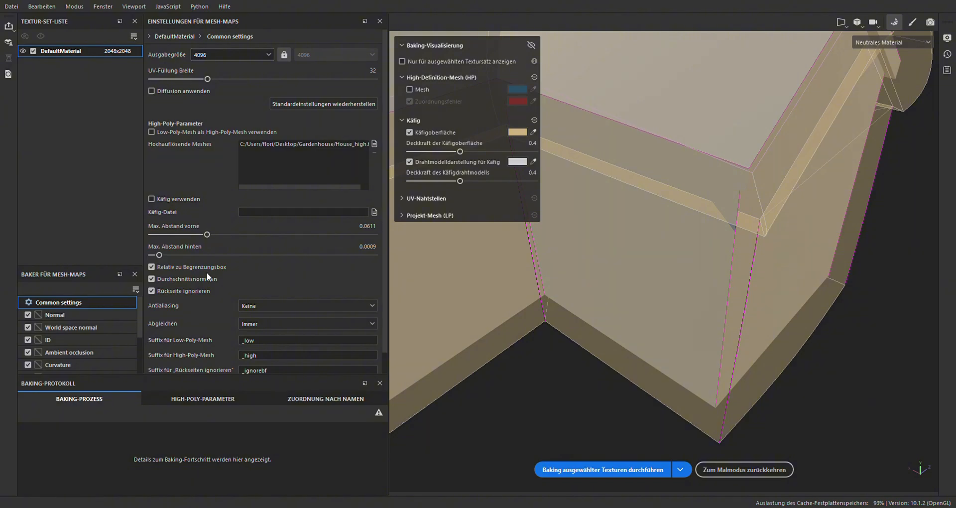
Set mesh matching to Nach Mesh-Name (by mesh name) and bake the mesh maps for the selected textures
scroll(246, 318, down, 1)
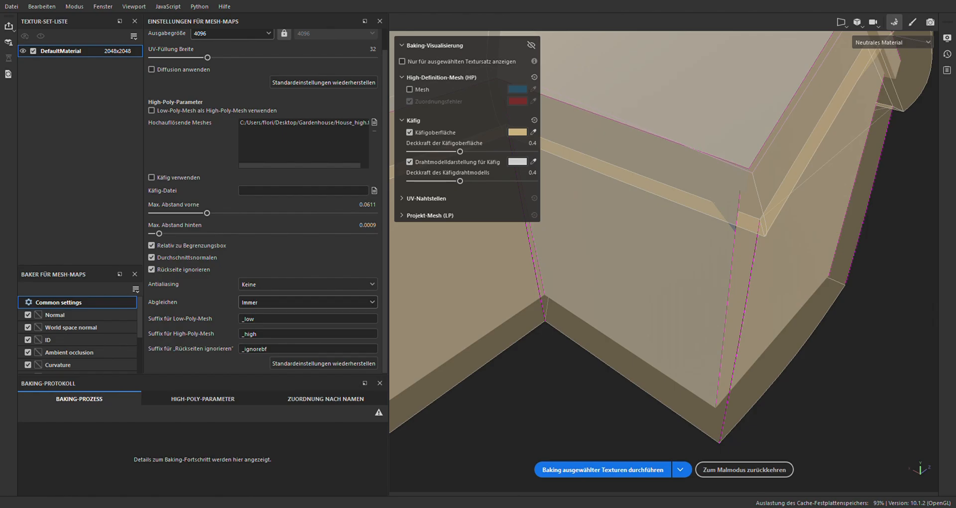
click(296, 321)
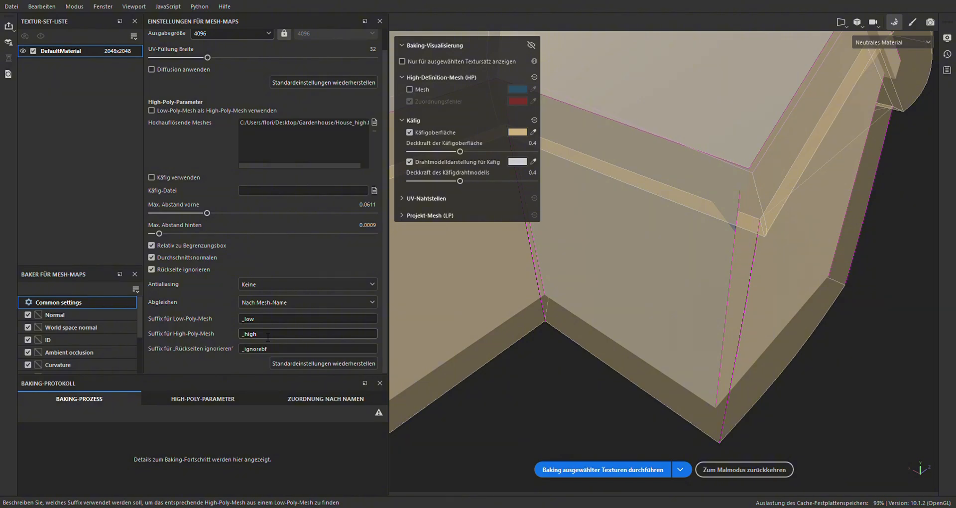
click(588, 465)
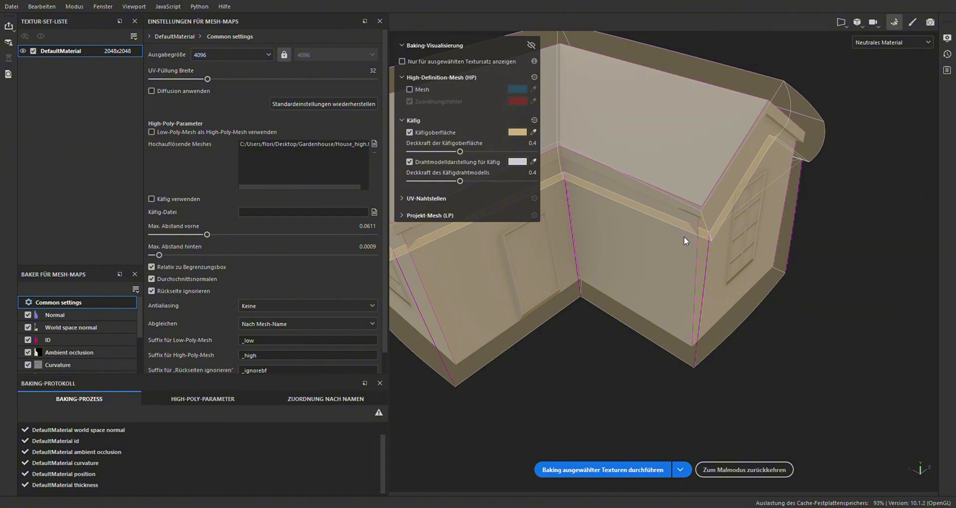
Inspect the baked window, door and roof details on the house's walls from several sides
scroll(689, 229, up, 3)
scroll(644, 212, down, 2)
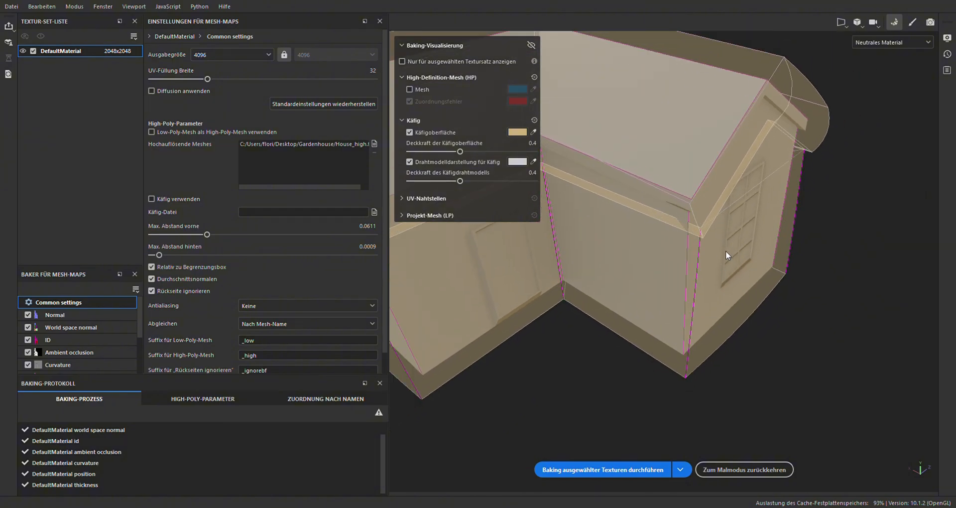
alt+drag(751, 264, 595, 232)
alt+middle_drag(811, 241, 709, 277)
alt+drag(776, 266, 647, 244)
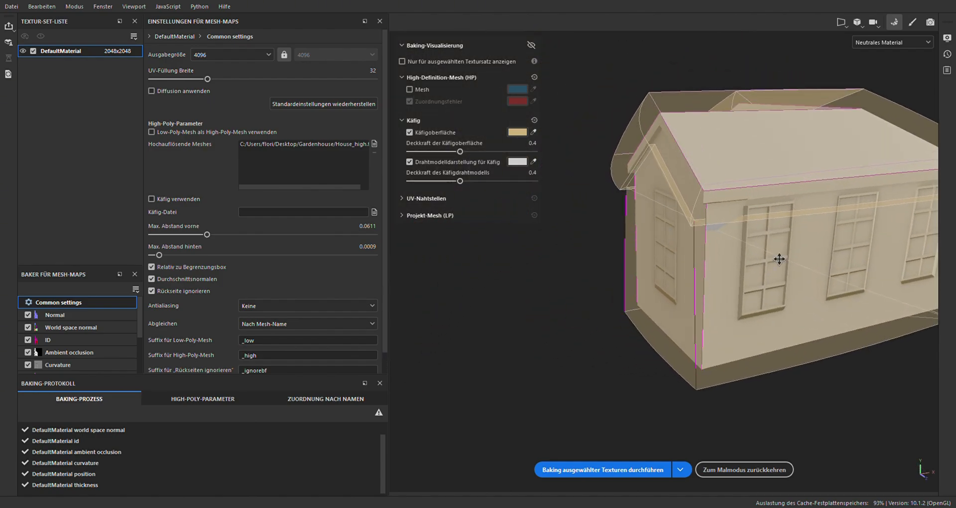
alt+middle_drag(779, 259, 627, 234)
scroll(631, 236, up, 2)
alt+drag(778, 297, 711, 242)
alt+middle_drag(684, 275, 781, 286)
alt+drag(717, 270, 729, 303)
scroll(698, 262, up, 4)
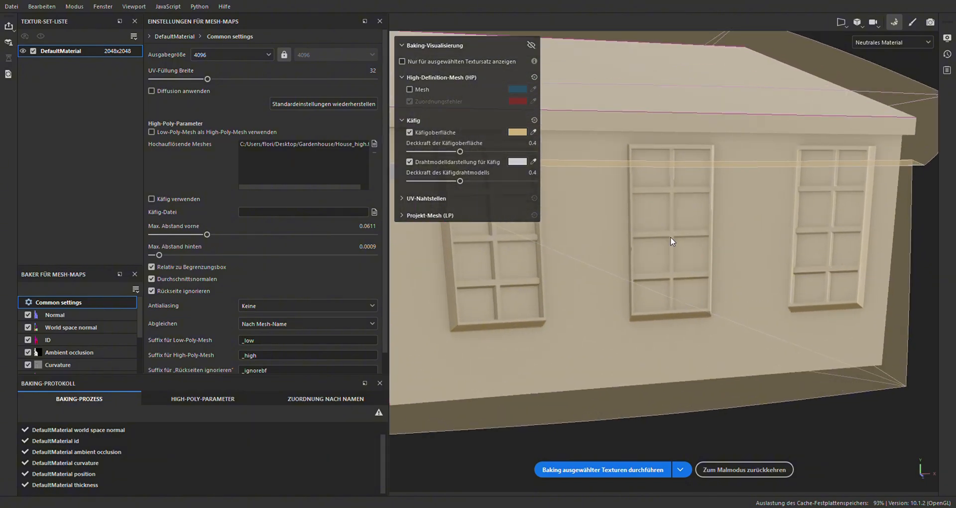
alt+middle_drag(651, 259, 791, 286)
alt+middle_drag(668, 239, 457, 239)
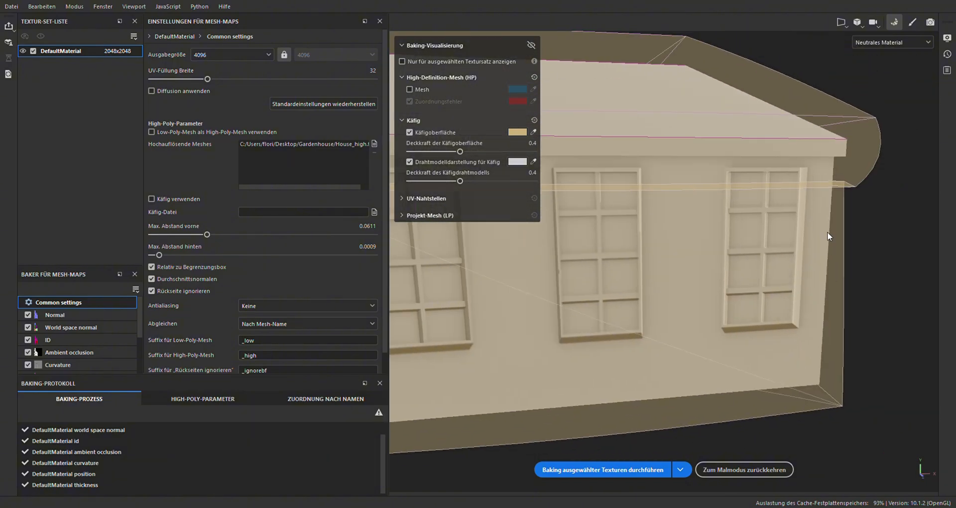
Inspect the baked windows along the house's long wall up close and return to painting mode
alt+middle_drag(585, 285, 637, 282)
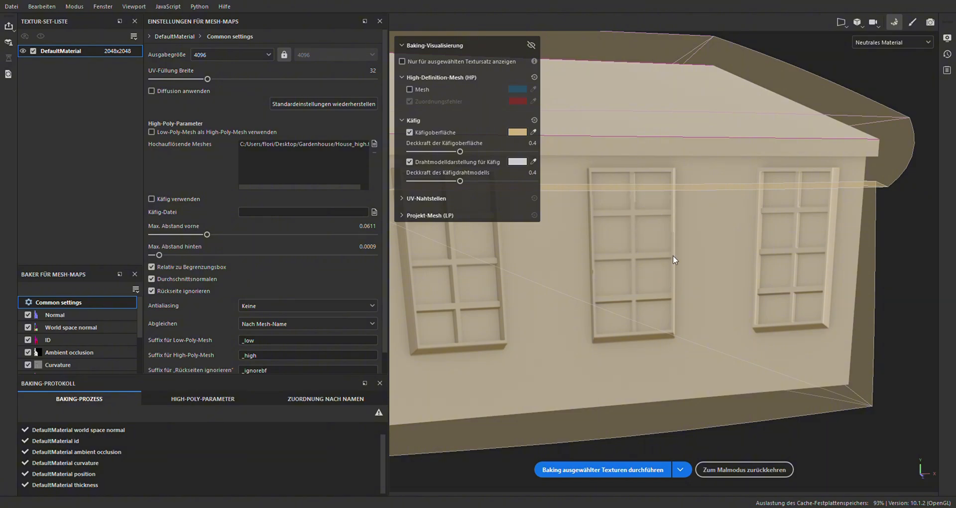
alt+drag(673, 258, 676, 191)
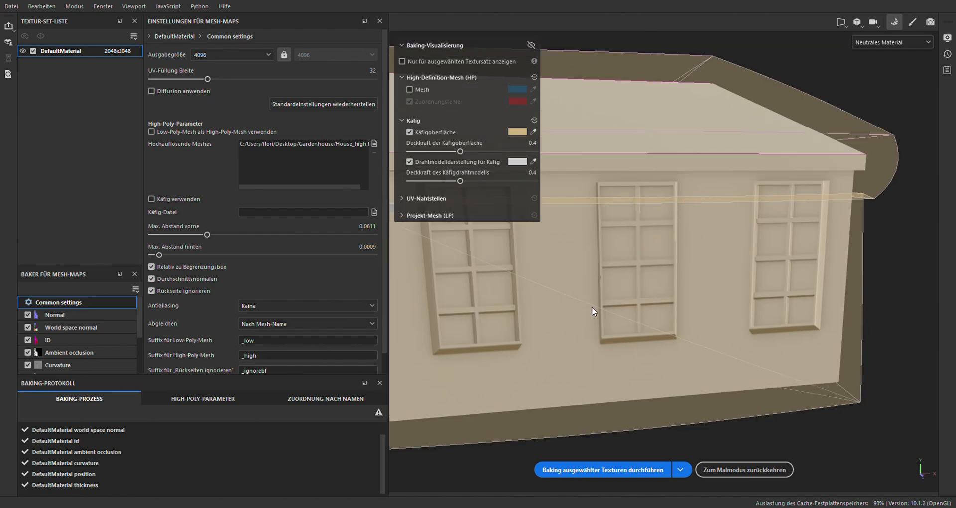
scroll(623, 232, down, 5)
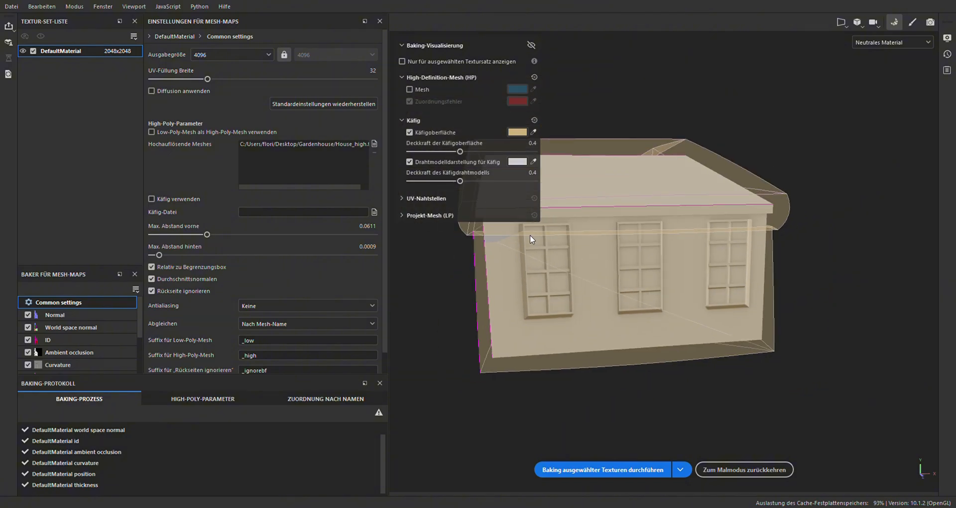
scroll(517, 331, up, 3)
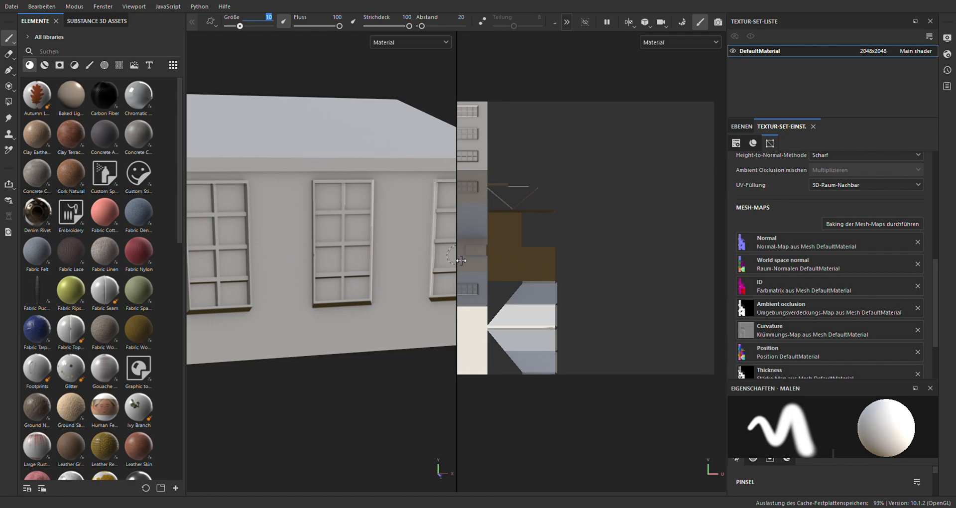
Enlarge the 3D view and examine the baked windows, walls and gable from several sides of the house
key(F2)
scroll(329, 234, down, 3)
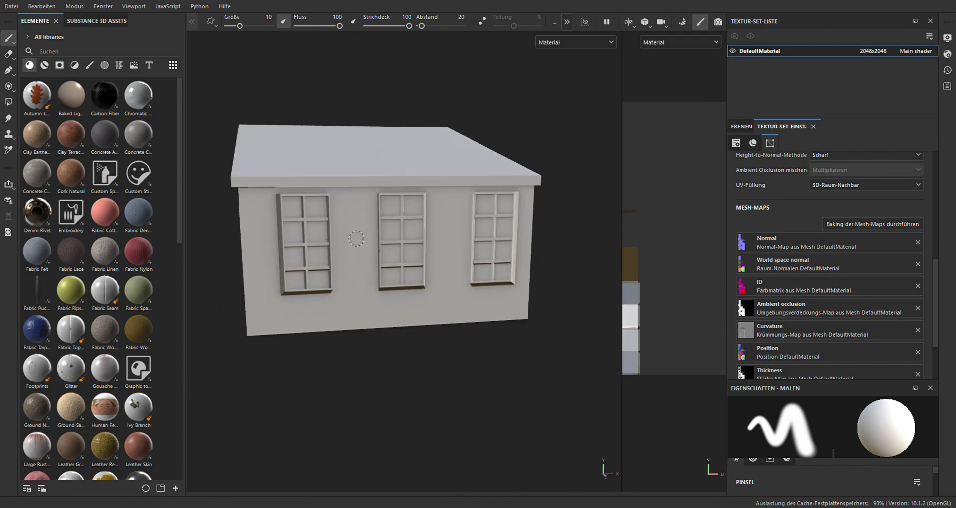
alt+drag(370, 240, 478, 237)
alt+drag(304, 245, 428, 264)
alt+middle_drag(393, 271, 462, 254)
alt+middle_drag(240, 245, 322, 260)
mouse_move(321, 259)
alt+mouse_down()
mouse_move(341, 307)
mouse_move(369, 298)
mouse_move(407, 313)
mouse_move(343, 285)
alt+mouse_up()
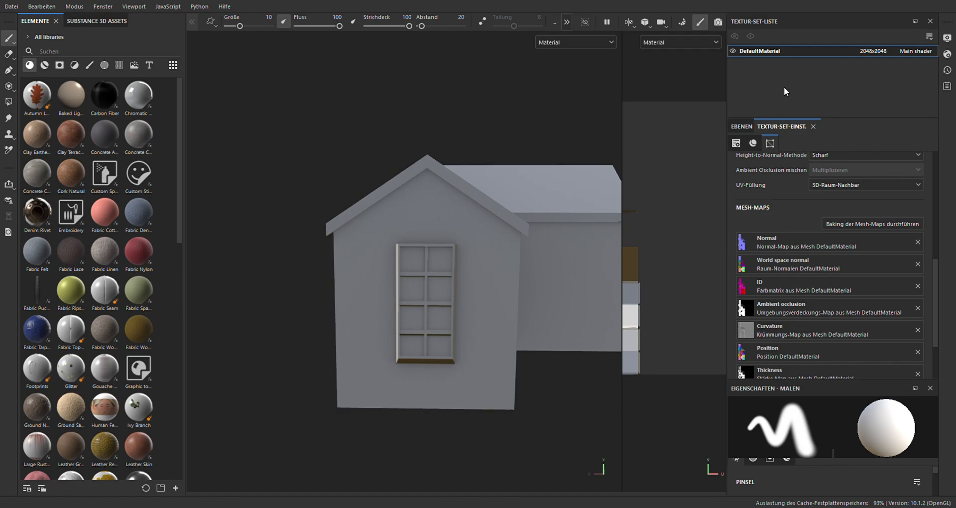
Create a layer folder above Layer 1, give it a black mask and add a fill layer inside it
click(738, 126)
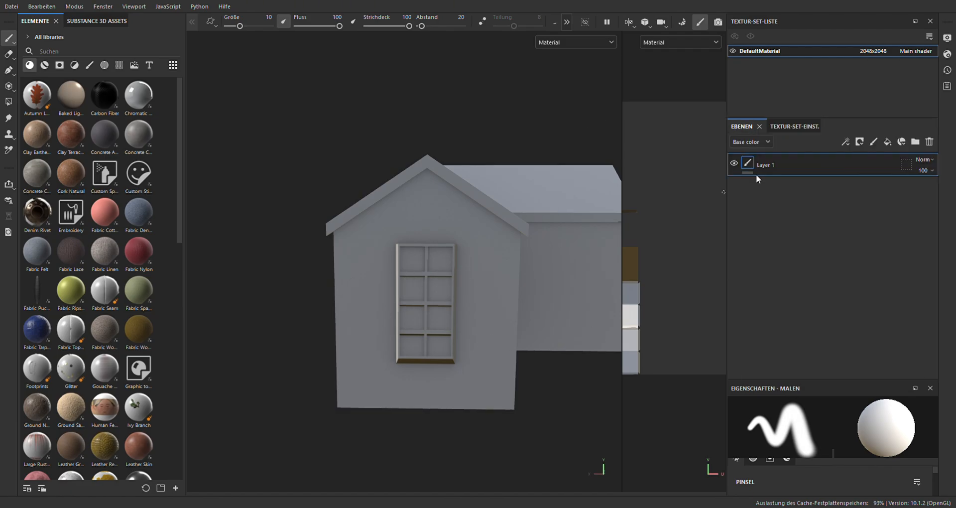
click(915, 142)
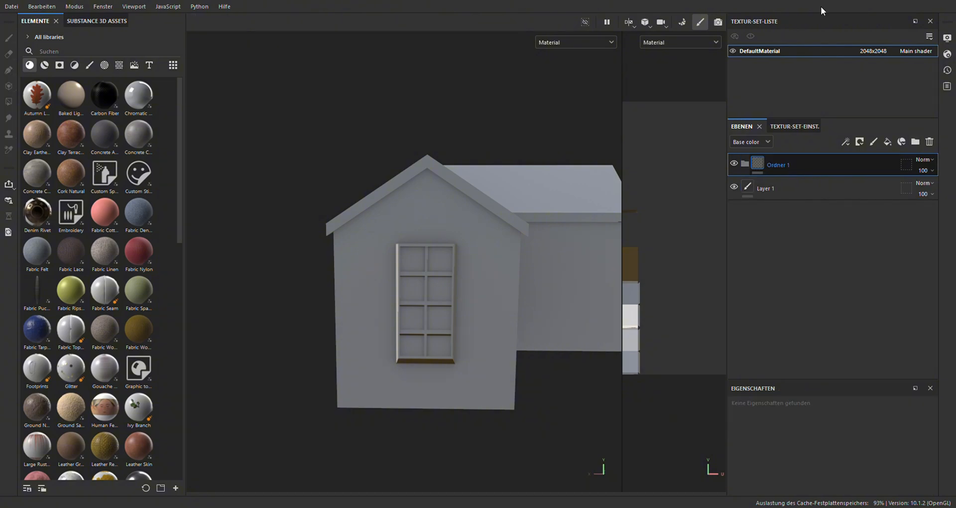
click(802, 89)
click(888, 143)
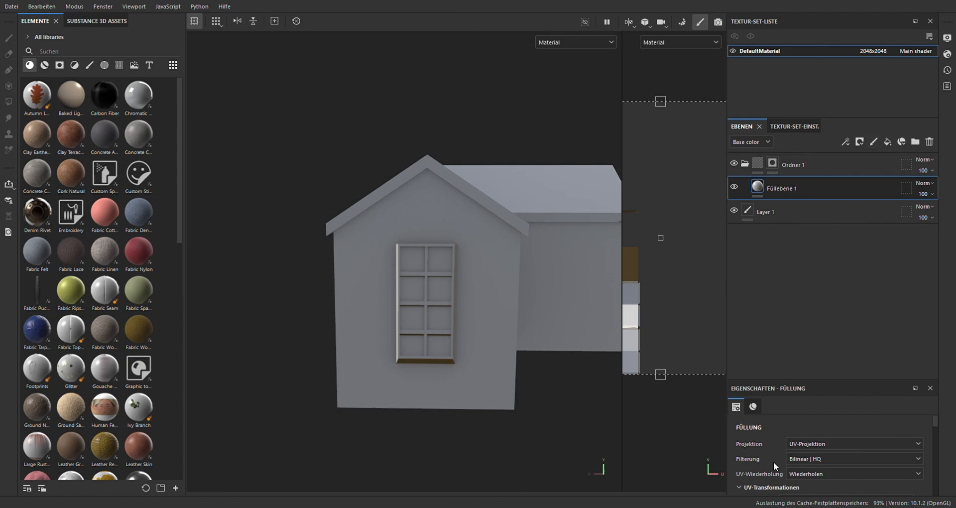
Set the base color of the folder's fill layer to bright red
scroll(782, 473, down, 2)
scroll(785, 471, down, 4)
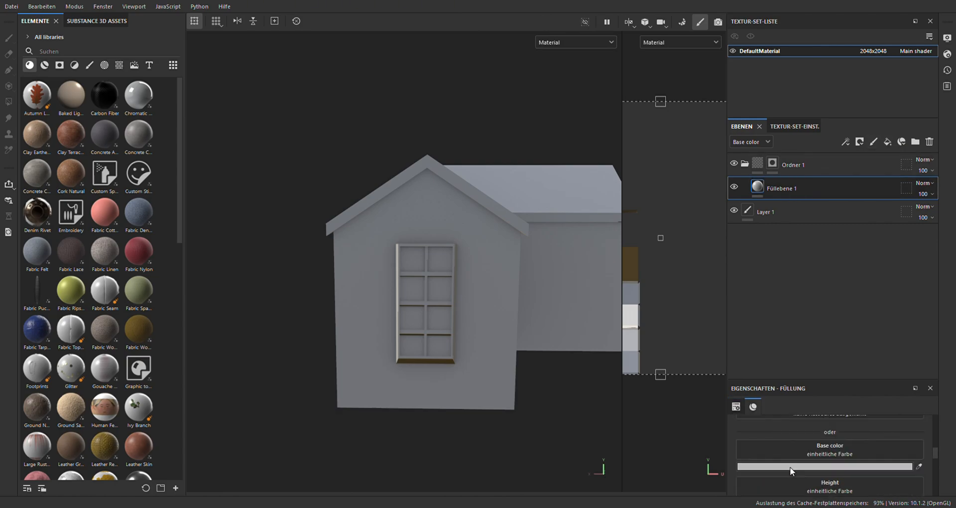
click(797, 467)
click(914, 354)
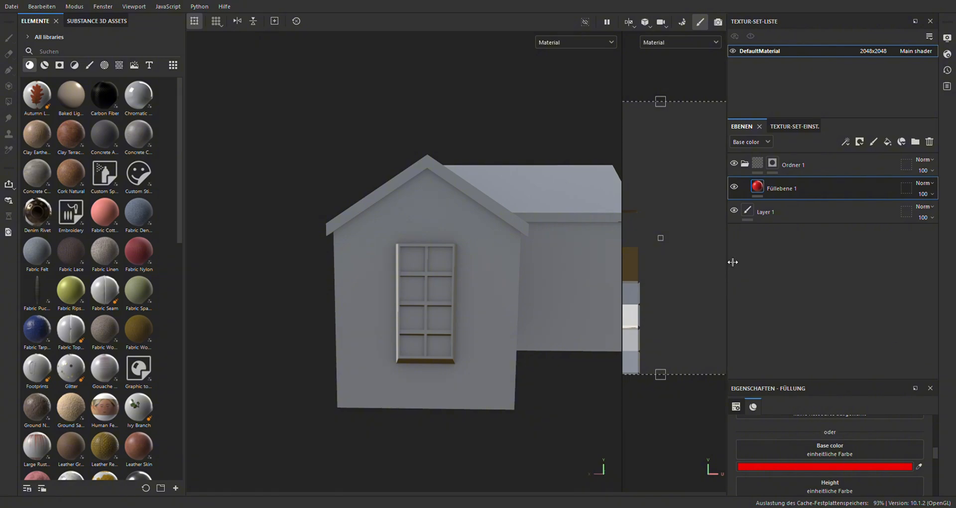
Add a color selection (Farbauswahl) effect to the folder's mask and enlarge the properties area to show its settings
click(767, 161)
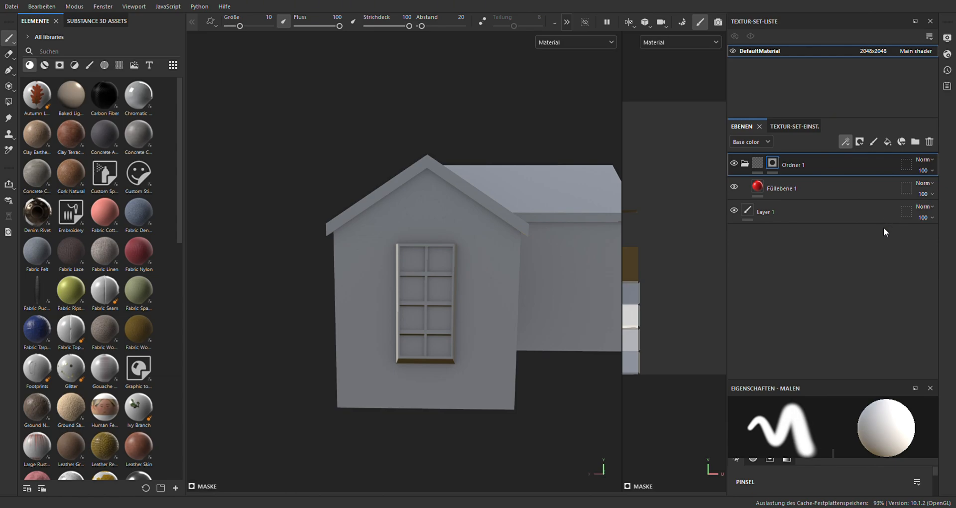
alt+drag(530, 285, 487, 318)
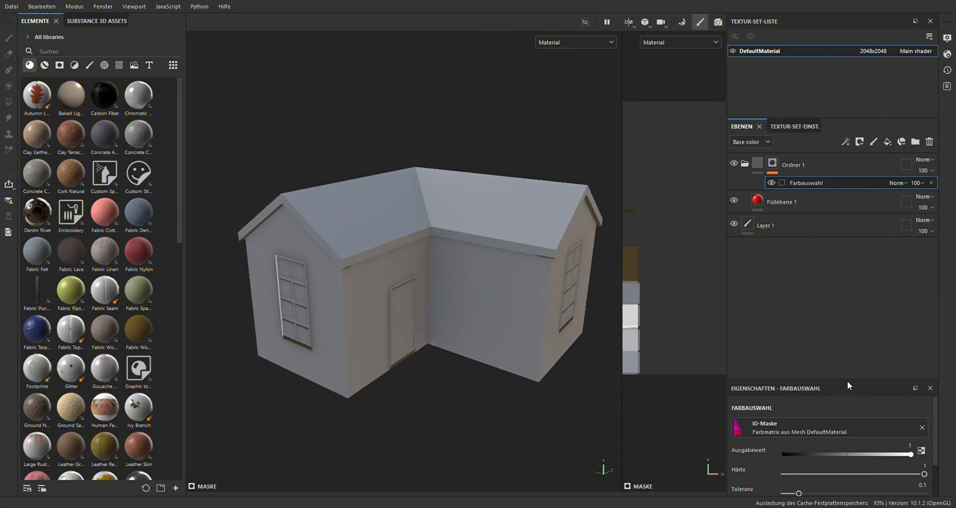
drag(847, 379, 847, 246)
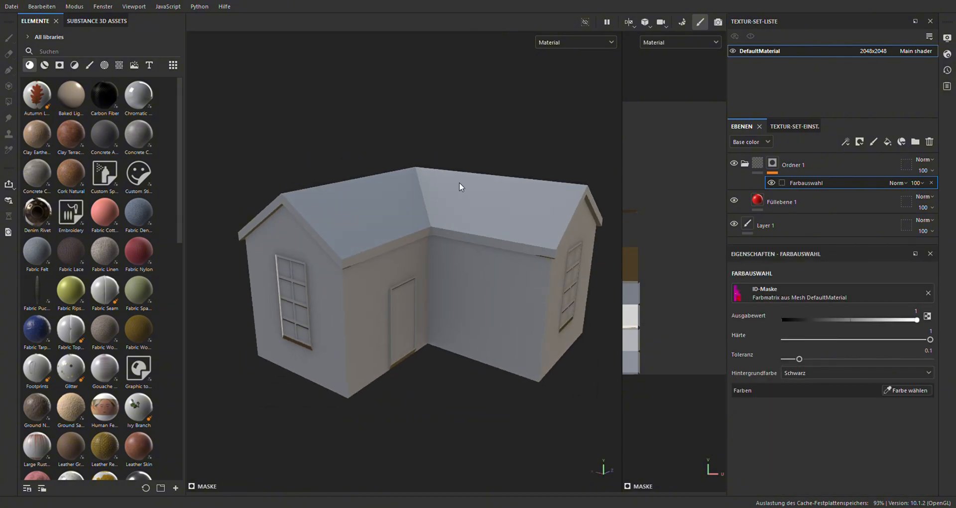
scroll(457, 183, up, 2)
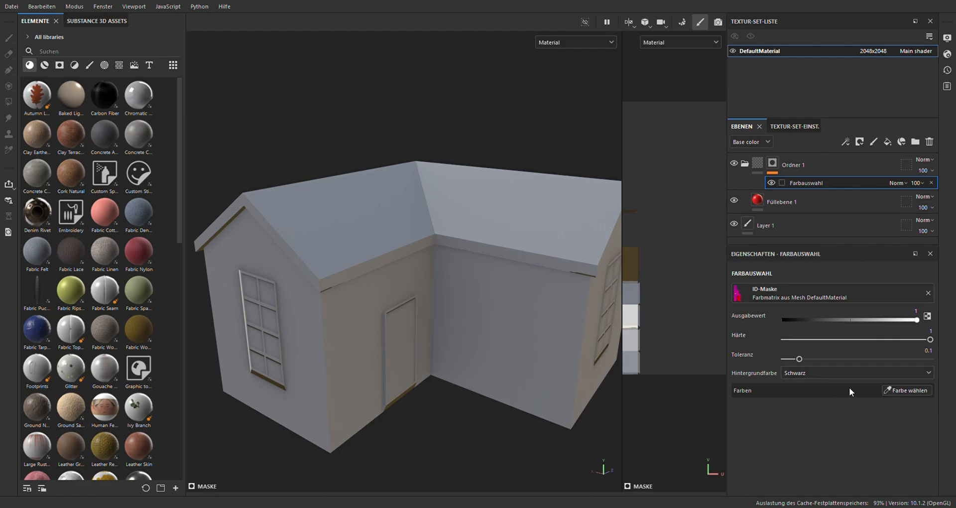
Pick the magenta wall color from the ID map for the folder mask's color selection
click(893, 390)
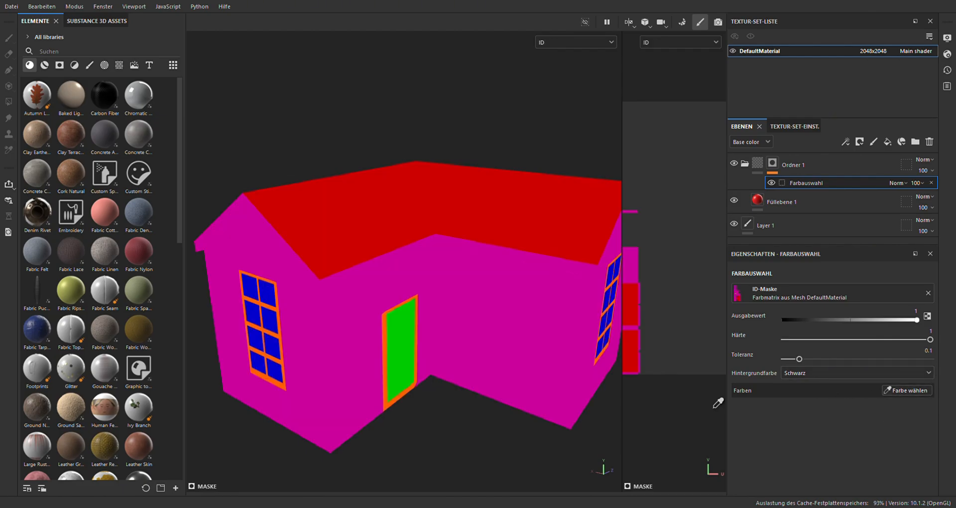
scroll(432, 299, down, 2)
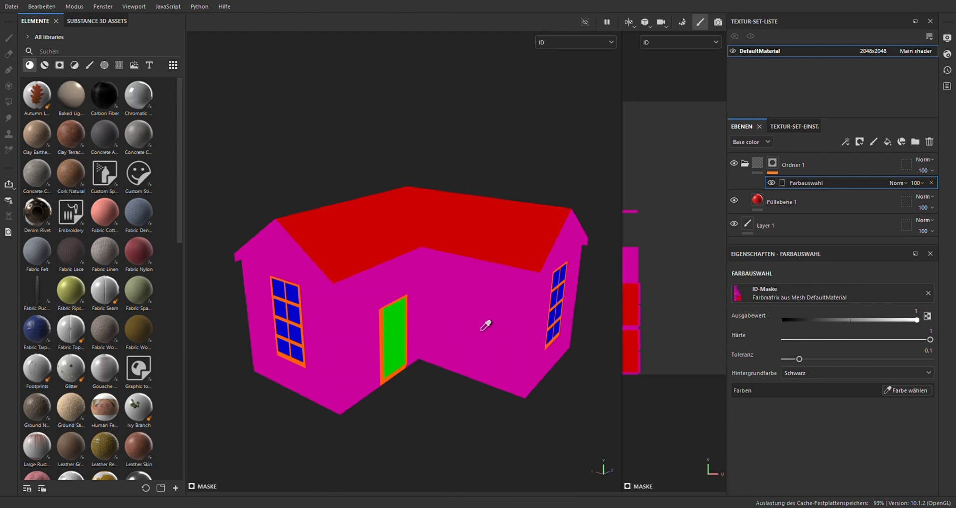
scroll(213, 299, up, 3)
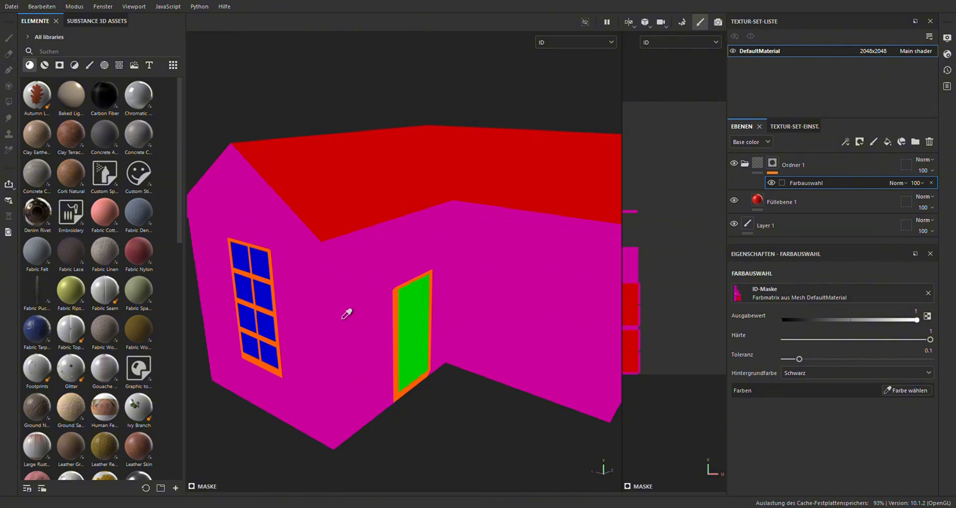
click(365, 301)
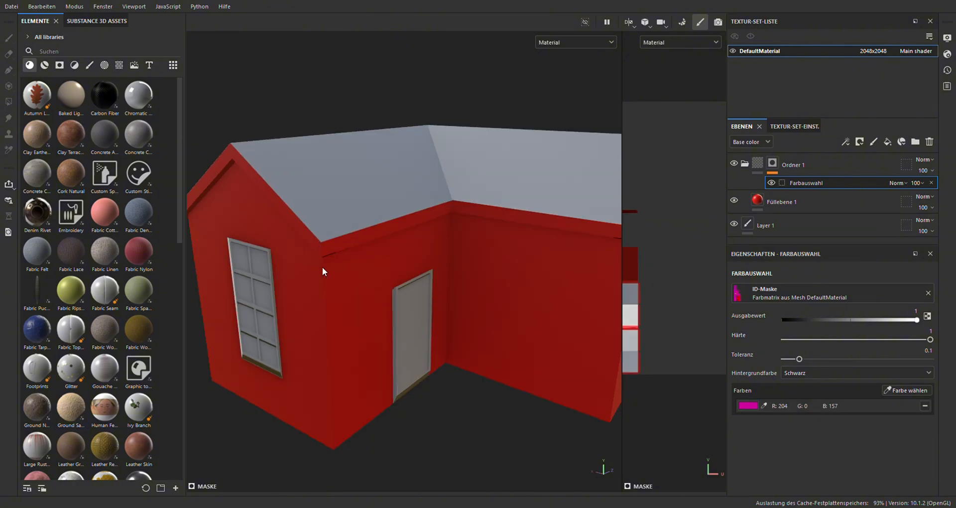
Add a second fill layer above the red one in the folder and restrict it to the height channel
alt+drag(323, 268, 391, 223)
alt+drag(523, 265, 283, 229)
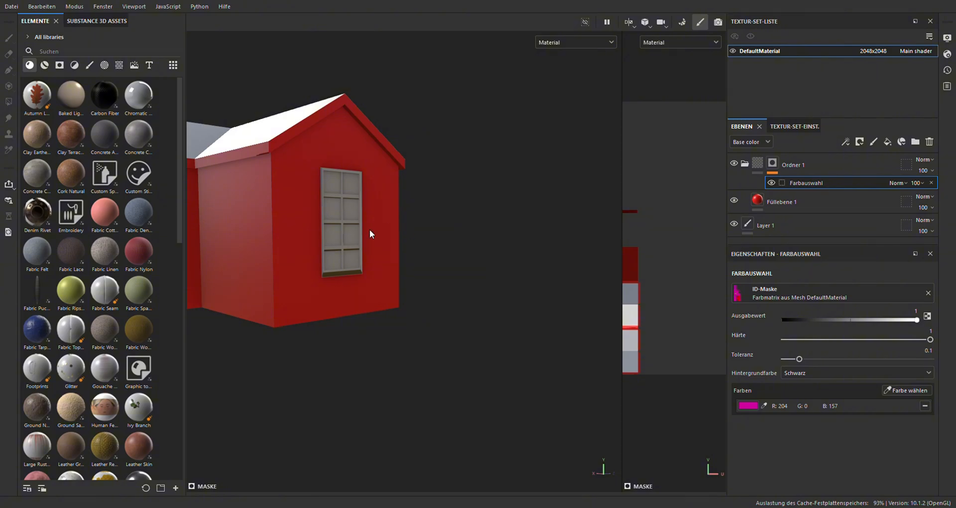
alt+drag(370, 234, 381, 270)
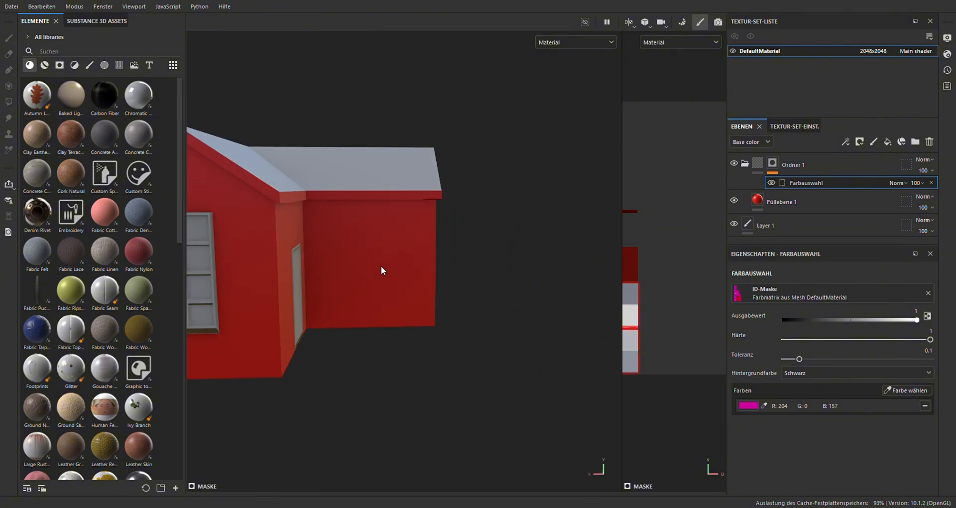
click(820, 202)
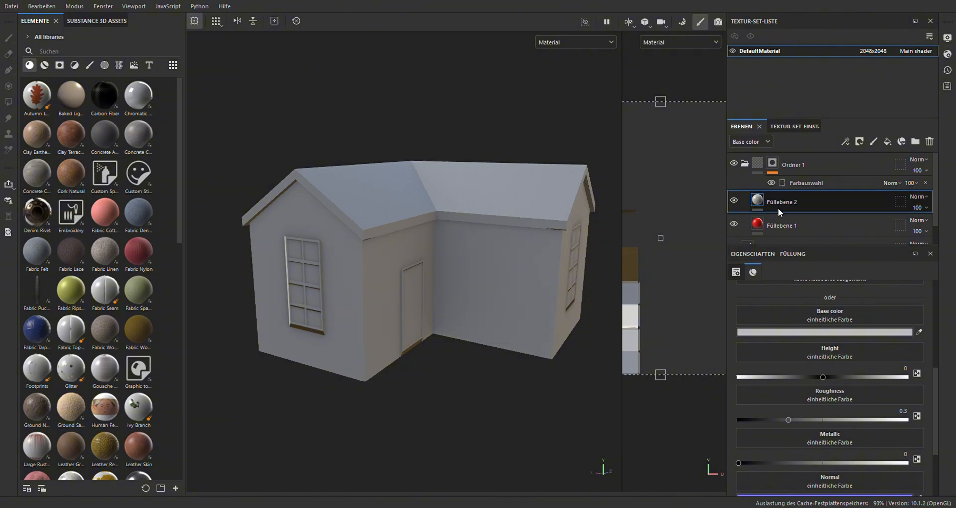
scroll(807, 343, up, 3)
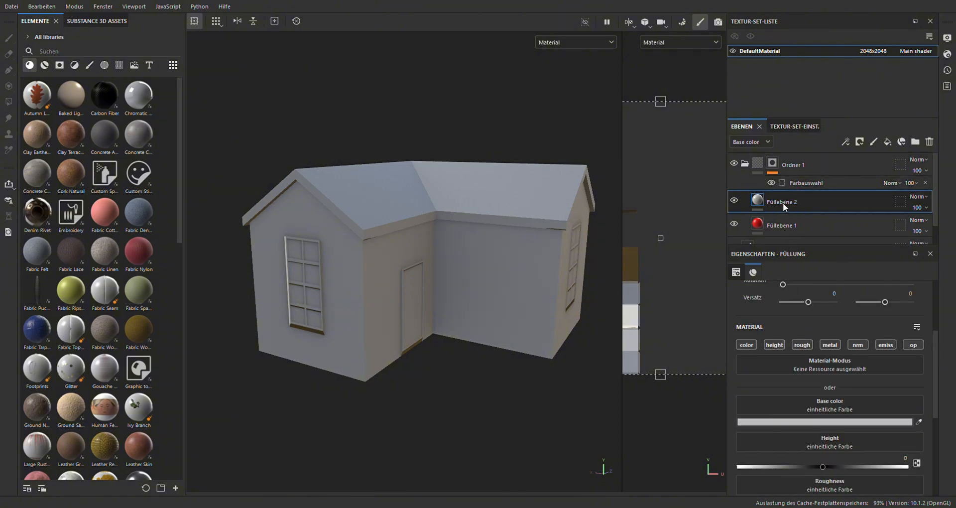
click(770, 344)
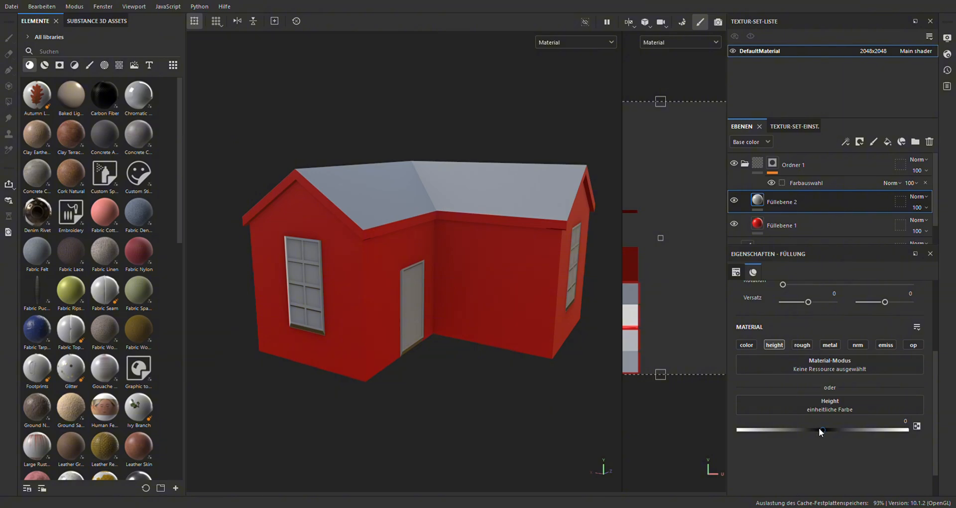
Add a mask to the second fill layer and give it a fill with the Square Rectangle grayscale pattern
click(837, 8)
scroll(795, 415, down, 7)
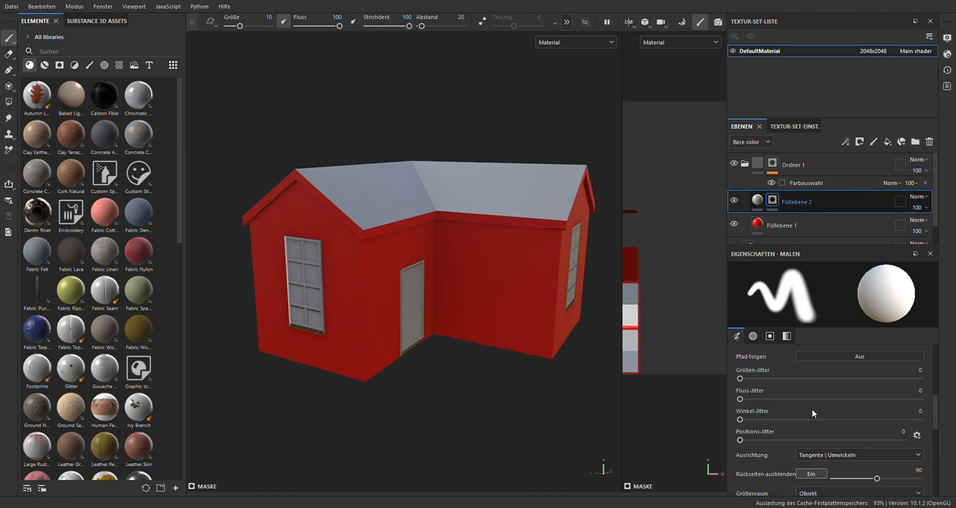
click(814, 384)
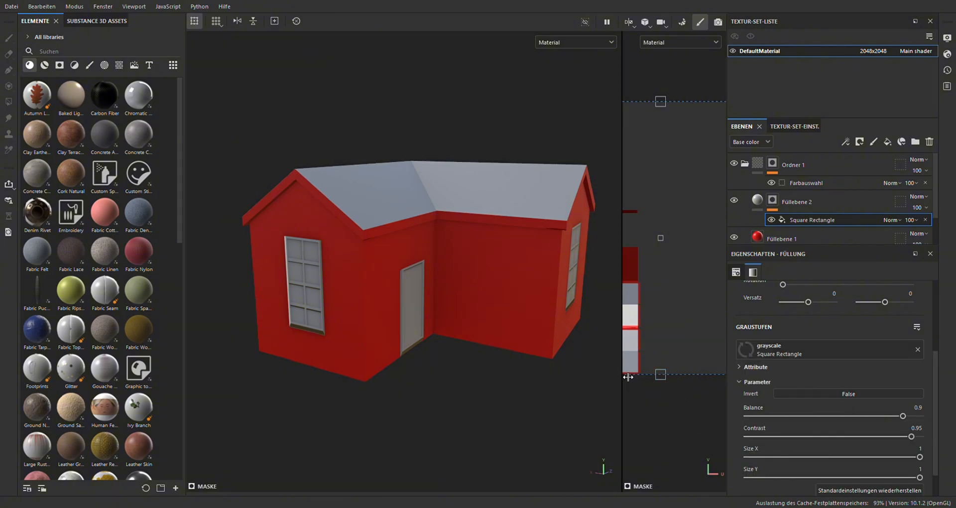
Enlarge the UV view and squeeze the Square Rectangle projection horizontally into a narrow strip at the UV area's edge
drag(627, 377, 429, 371)
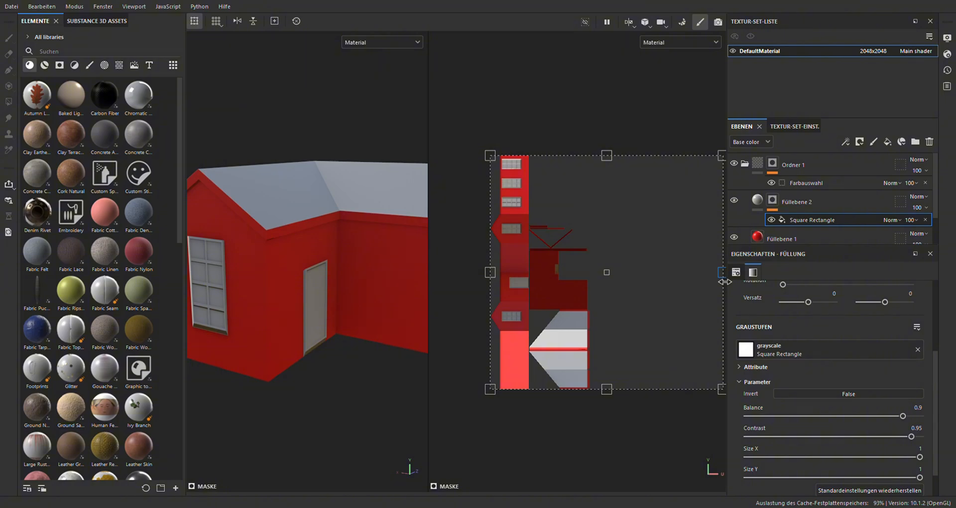
drag(724, 281, 516, 273)
scroll(489, 274, up, 8)
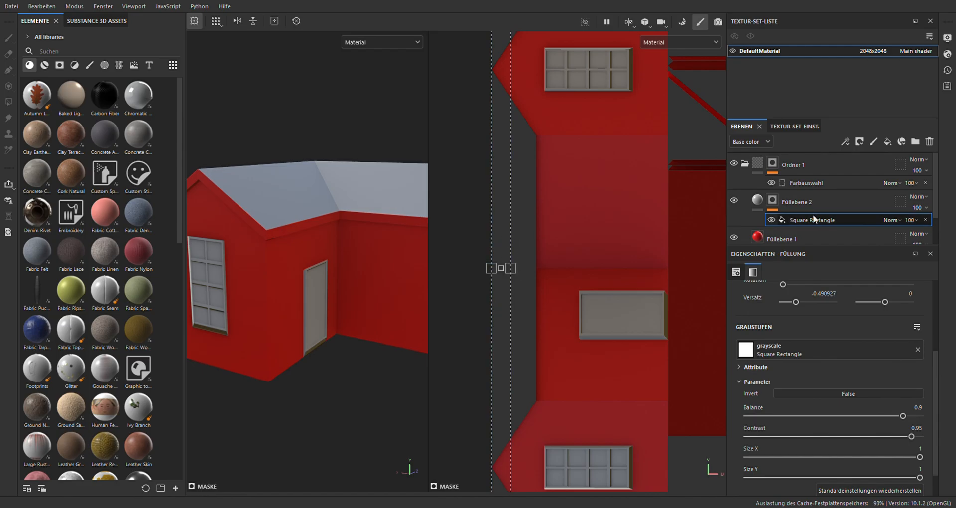
Enable the second fill layer's color channel and resize the Square Rectangle strip to tighter stripes, with a horizontal offset of about -0.411
click(755, 202)
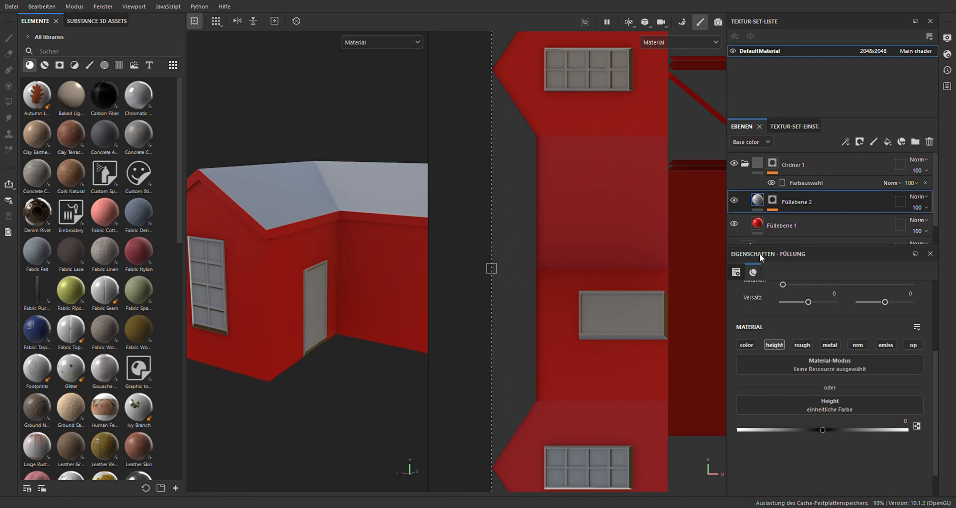
click(752, 344)
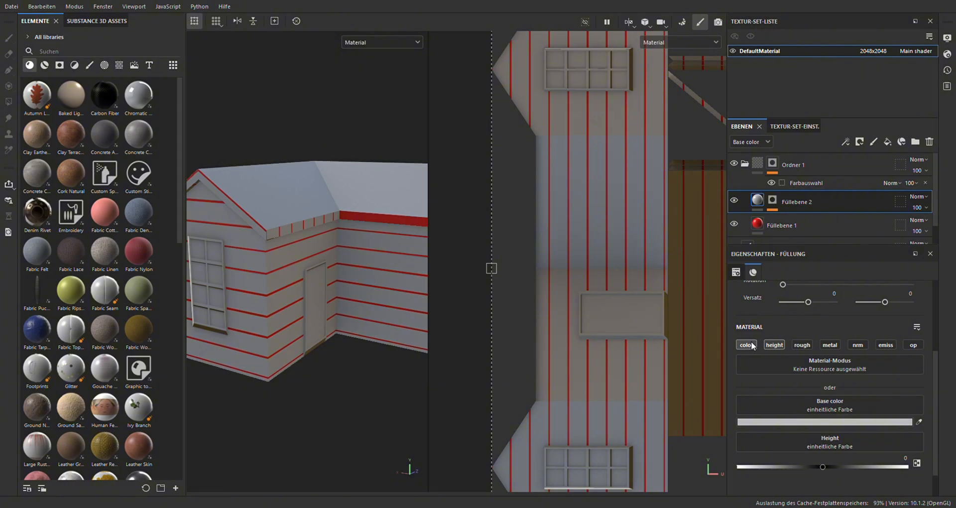
click(772, 201)
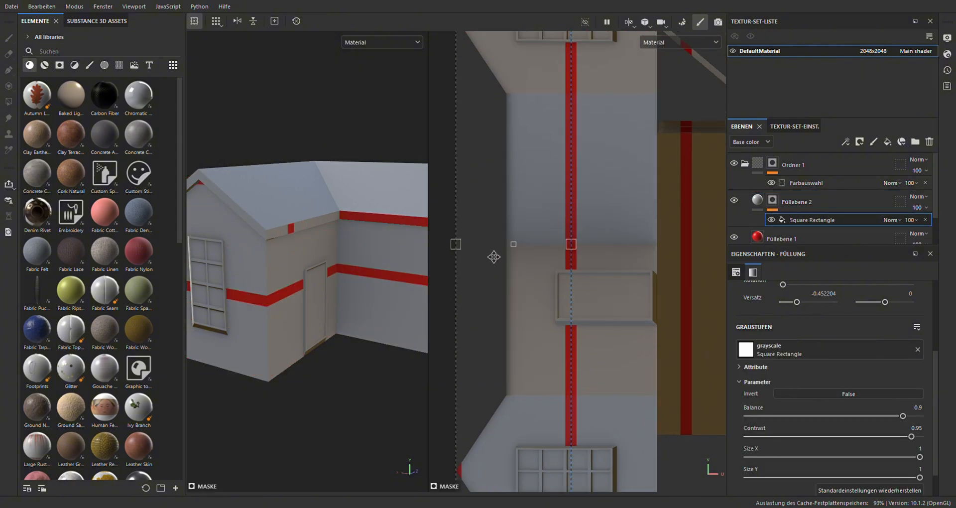
drag(457, 244, 561, 262)
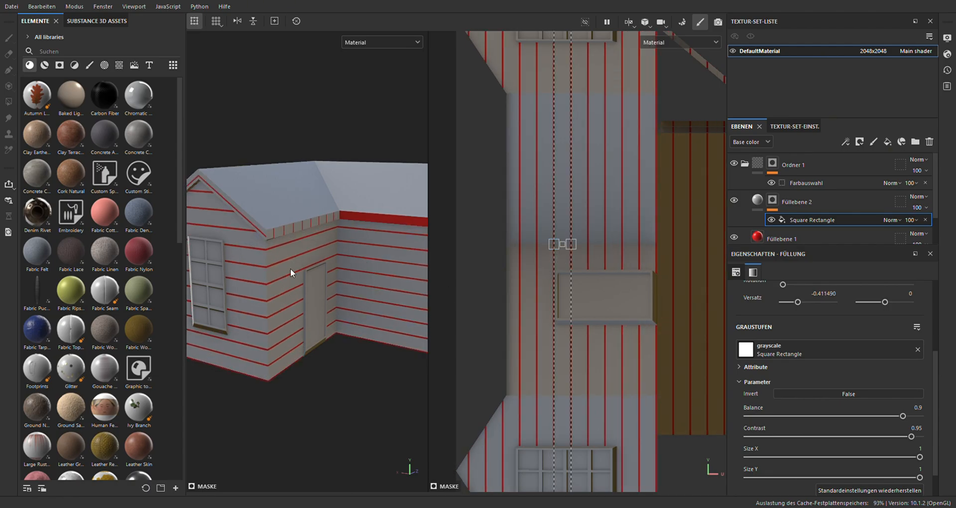
scroll(306, 171, down, 3)
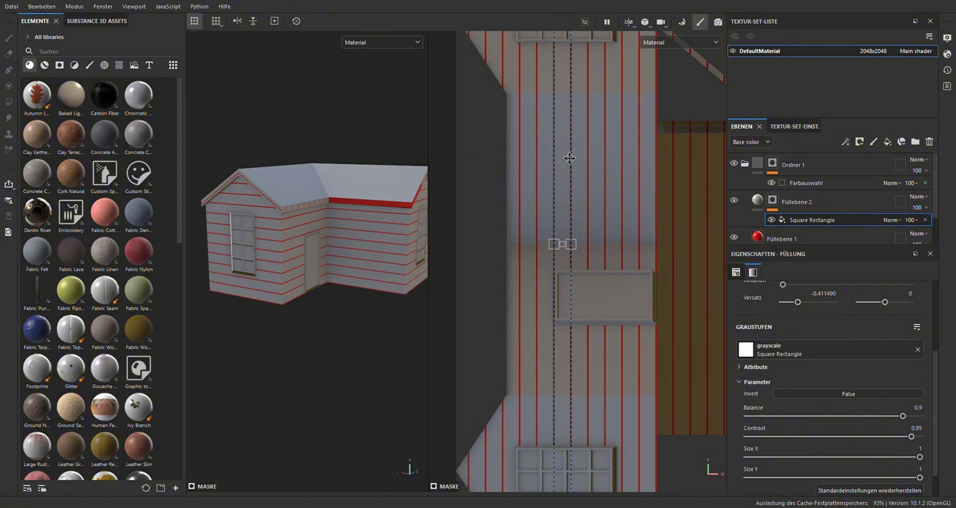
Turn off the second fill layer's color channel, keeping only height active
click(762, 206)
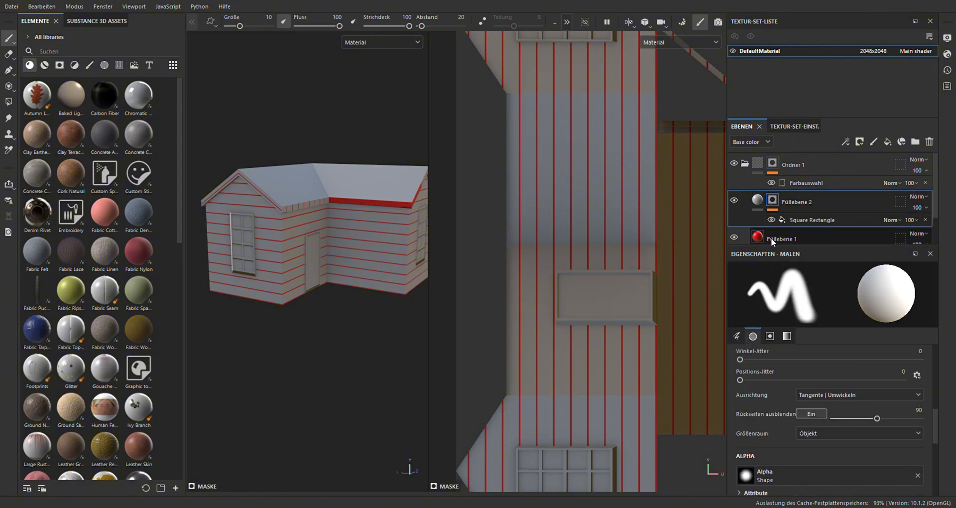
click(757, 200)
click(747, 345)
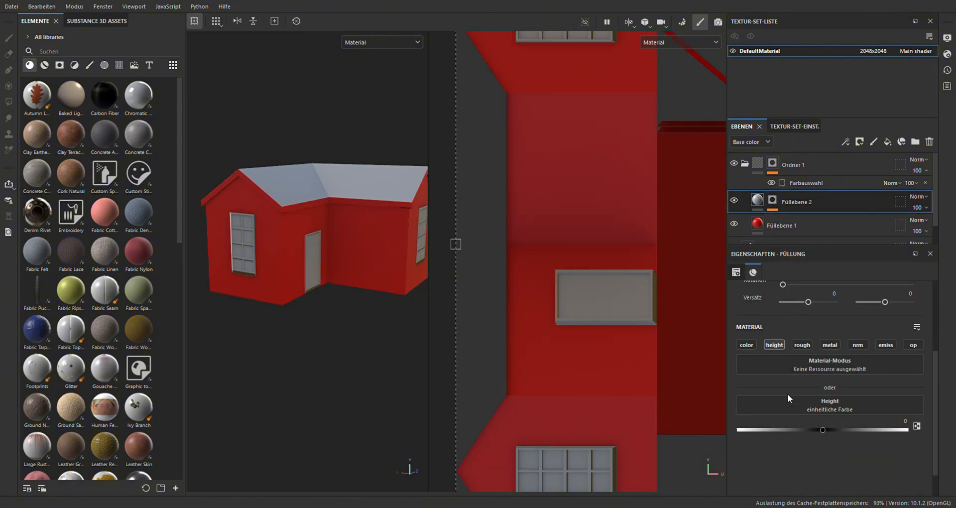
Raise the height of the striped second fill layer to 0.064 and check the planks on the house walls
drag(822, 429, 829, 426)
scroll(284, 238, up, 4)
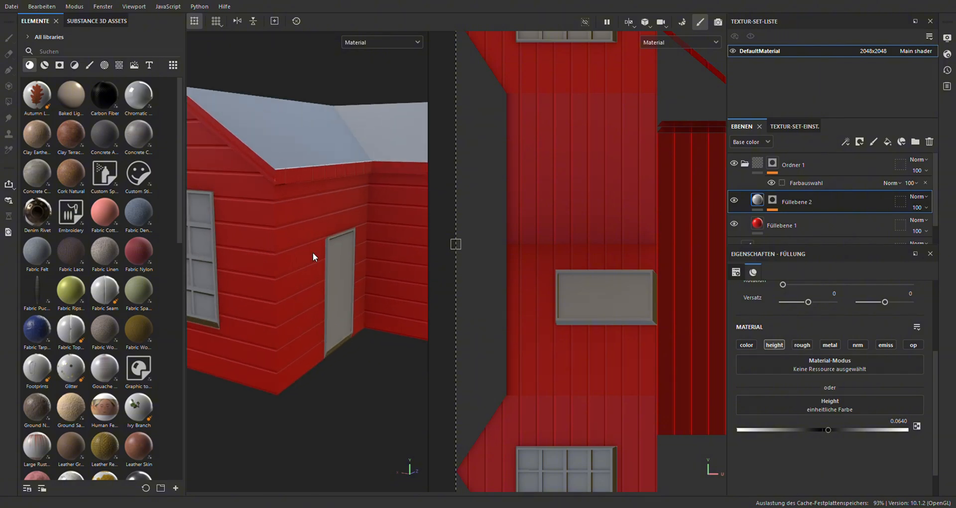
alt+drag(356, 251, 326, 230)
alt+drag(334, 174, 359, 218)
Recolor the base fill layer dark green and duplicate it, giving the copy an even darker green
click(790, 227)
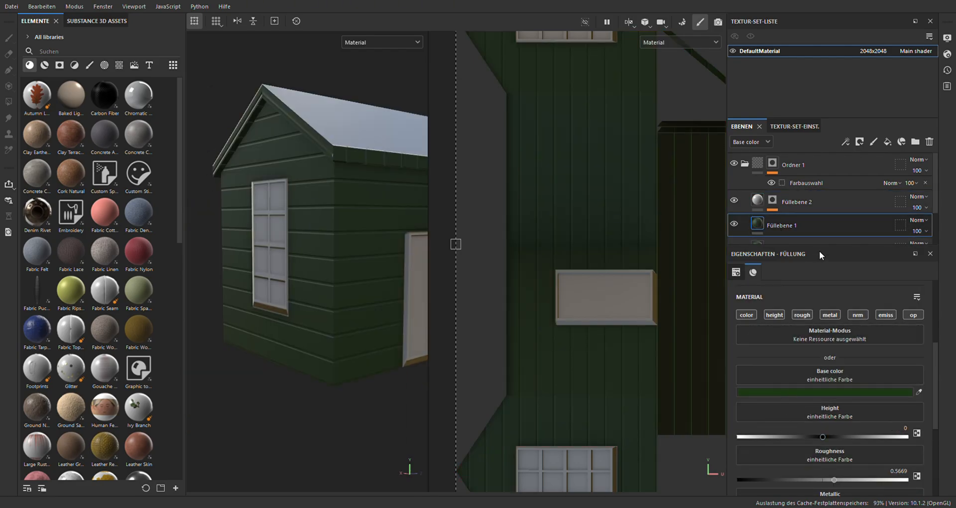
key(ctrl+d)
scroll(771, 218, down, 1)
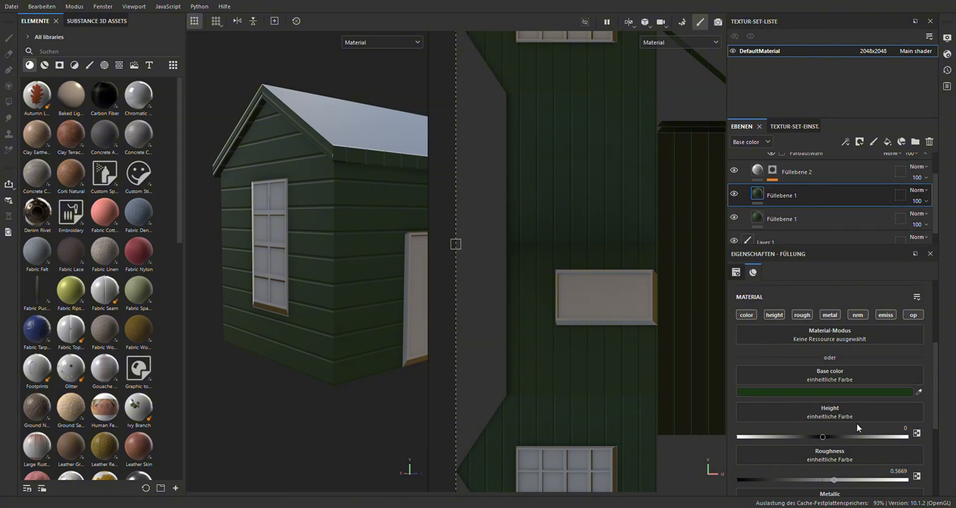
click(878, 438)
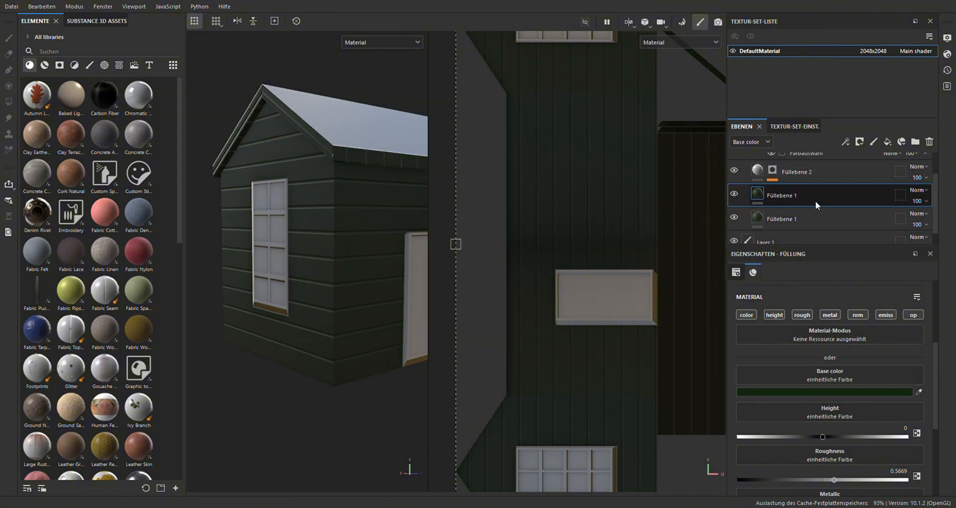
Mask the darker green layer with a Grunge Dirt Splats fill and shrink its projection to about a quarter of the UV area's width
click(852, 11)
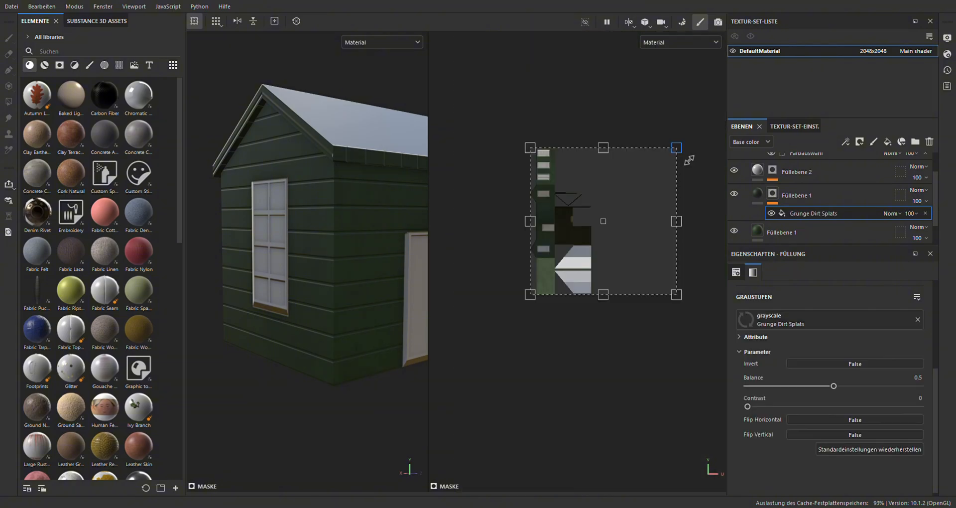
drag(688, 159, 576, 273)
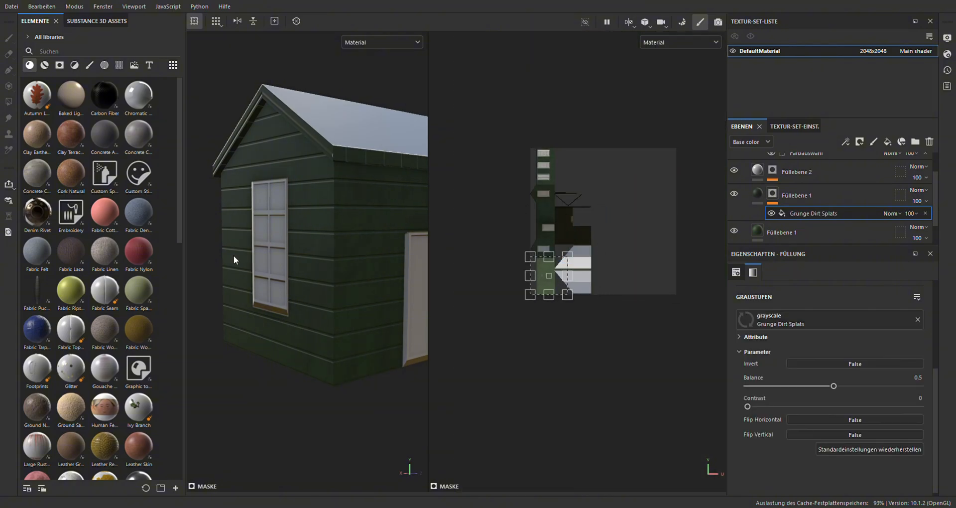
alt+drag(234, 255, 344, 259)
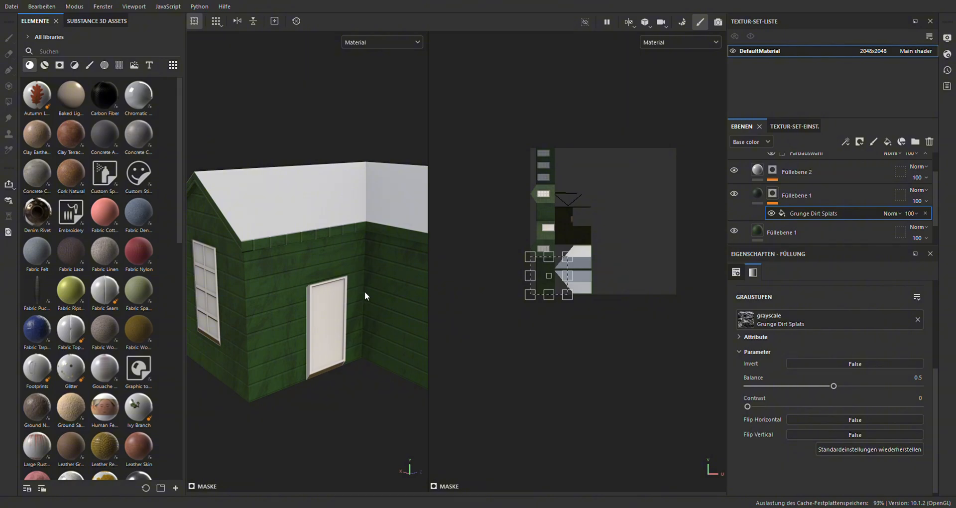
mouse_move(365, 293)
shift+right_down()
mouse_move(326, 296)
mouse_move(370, 306)
shift+right_up()
alt+drag(369, 306, 412, 291)
scroll(411, 291, down, 5)
scroll(560, 262, up, 10)
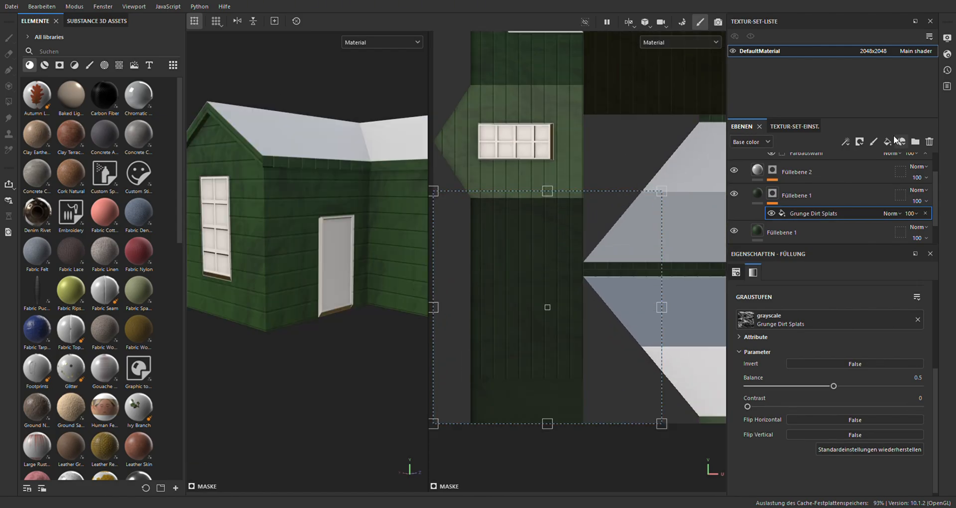
Duplicate the Grunge Dirt Splats layer and replace the grunge fill in the copy's mask with an empty generator
scroll(811, 198, up, 2)
click(799, 216)
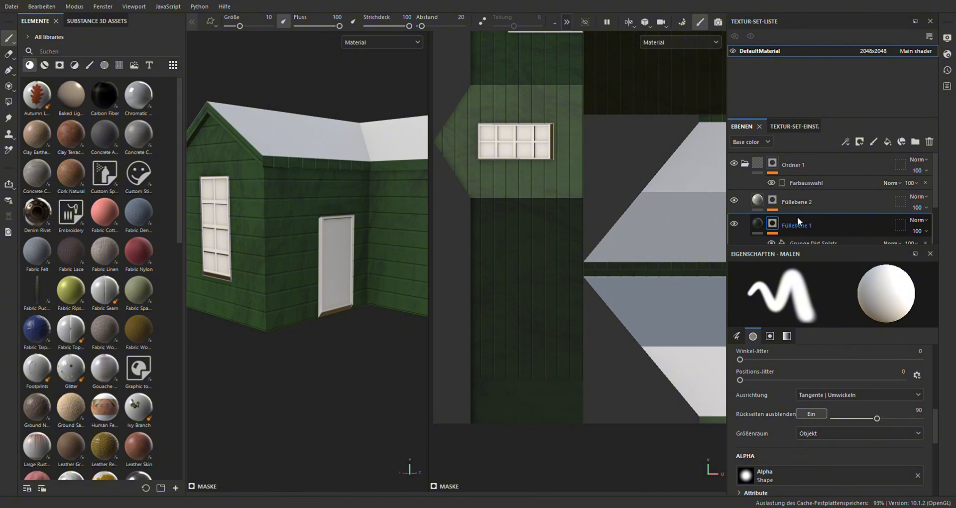
scroll(797, 219, down, 1)
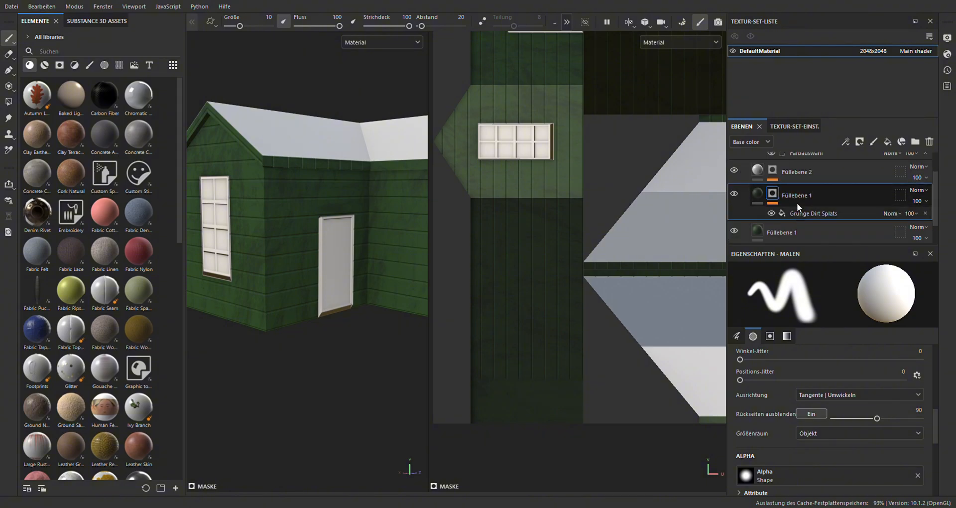
key(ctrl+d)
click(761, 194)
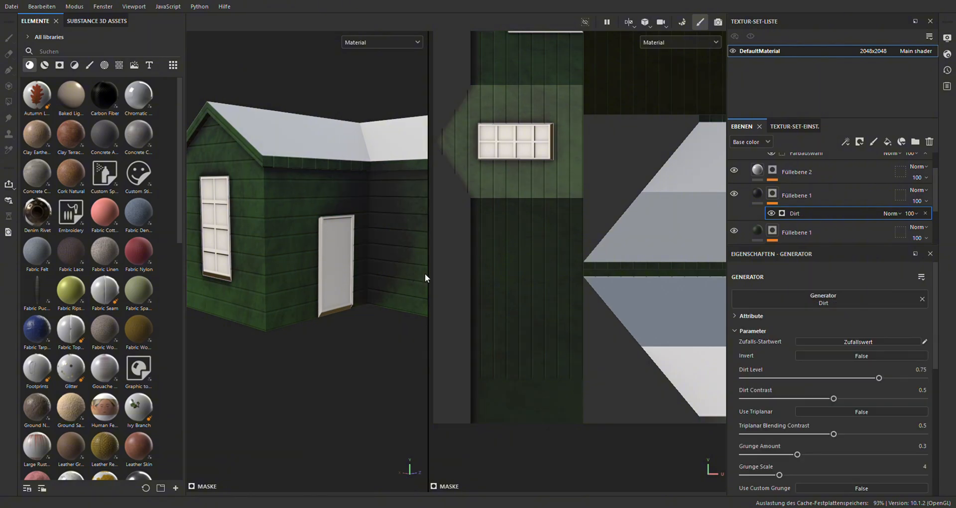
Assign the Dirt generator to the duplicated layer's mask and check the shading in the wall corners
alt+drag(425, 273, 266, 250)
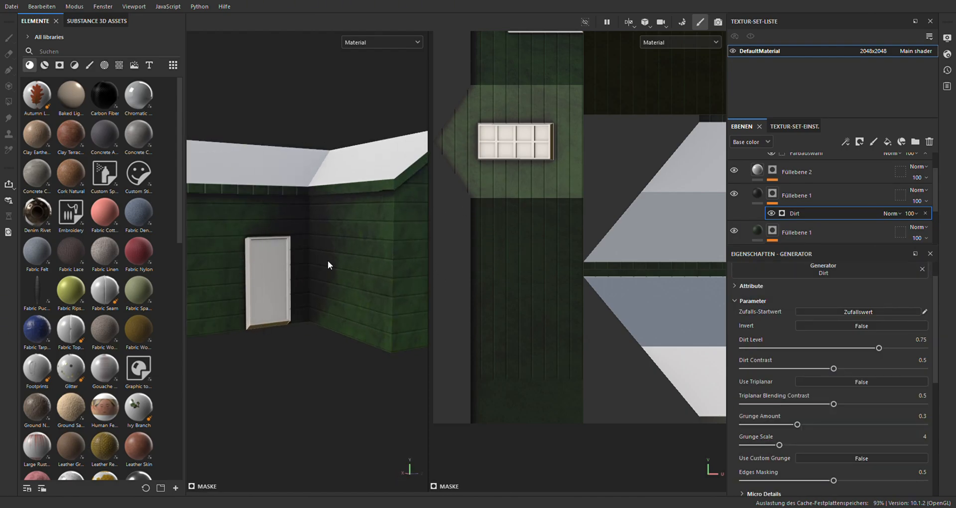
scroll(328, 261, down, 3)
alt+drag(328, 261, 383, 231)
scroll(337, 289, up, 3)
alt+drag(315, 247, 369, 269)
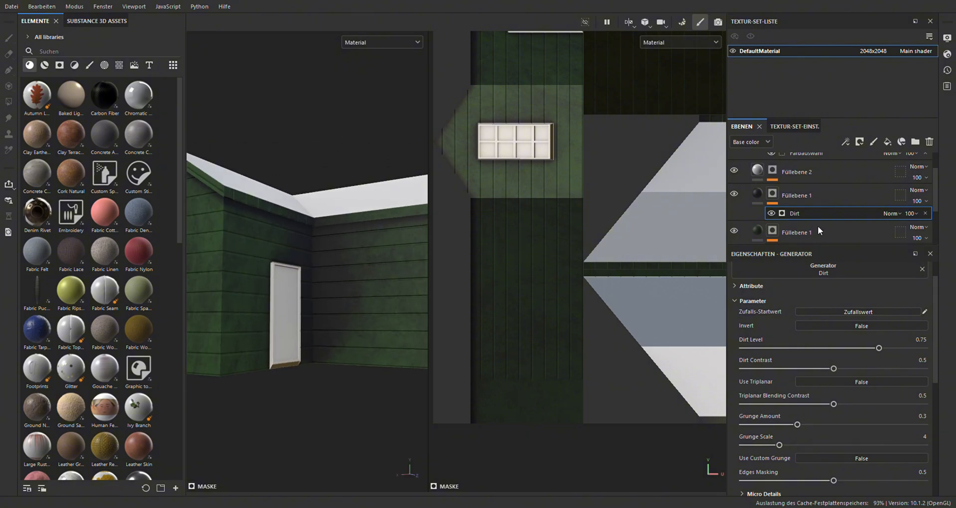
Try a Dirt grayscale fill in the mask instead of the generator, with the layer below hidden and Dirt Level at about 0.82
click(818, 196)
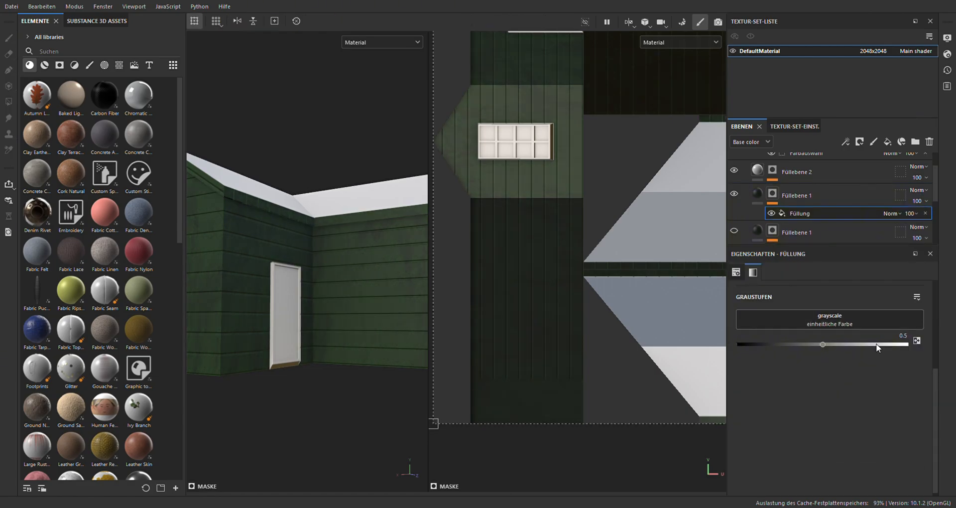
click(853, 466)
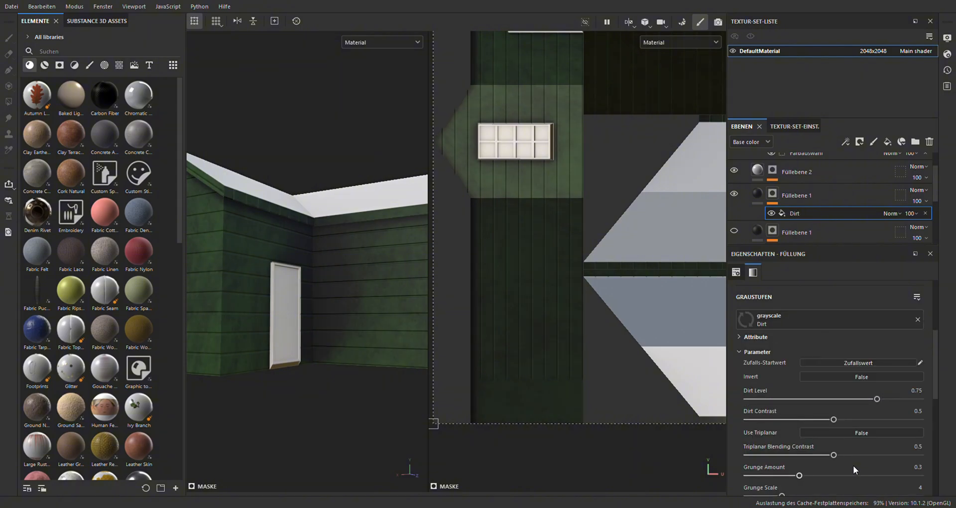
scroll(508, 235, down, 1)
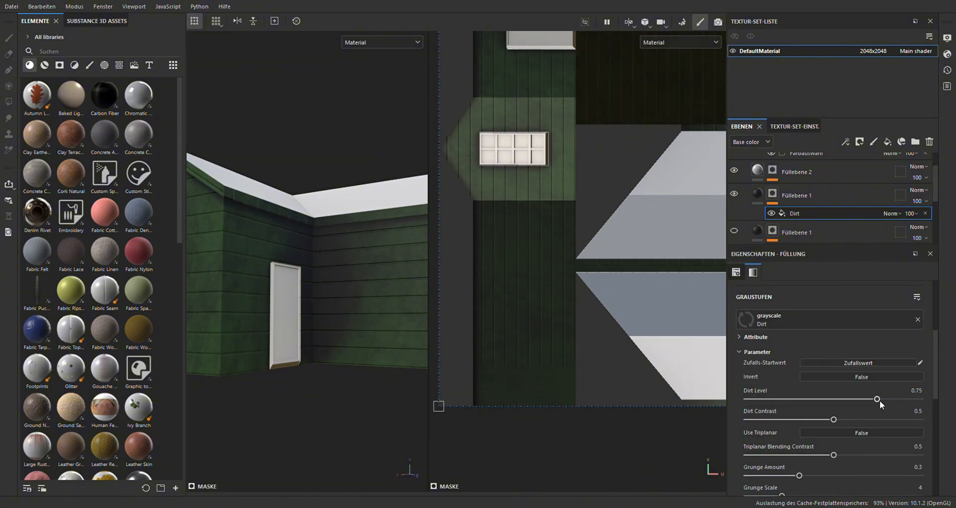
drag(878, 399, 885, 399)
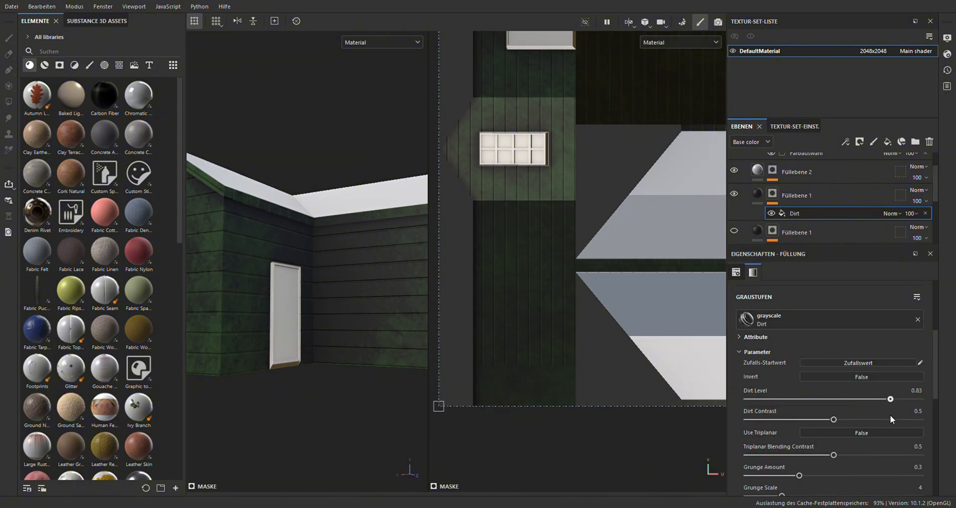
scroll(142, 253, down, 10)
scroll(357, 282, down, 3)
mouse_move(357, 283)
alt+mouse_down()
mouse_move(365, 336)
mouse_move(336, 290)
mouse_move(448, 290)
alt+mouse_up()
scroll(344, 313, up, 3)
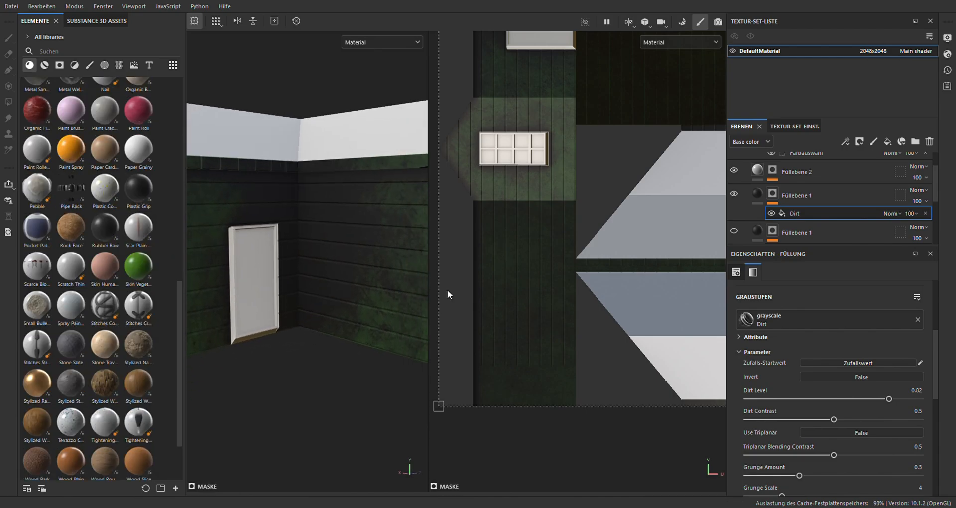
click(791, 187)
click(734, 230)
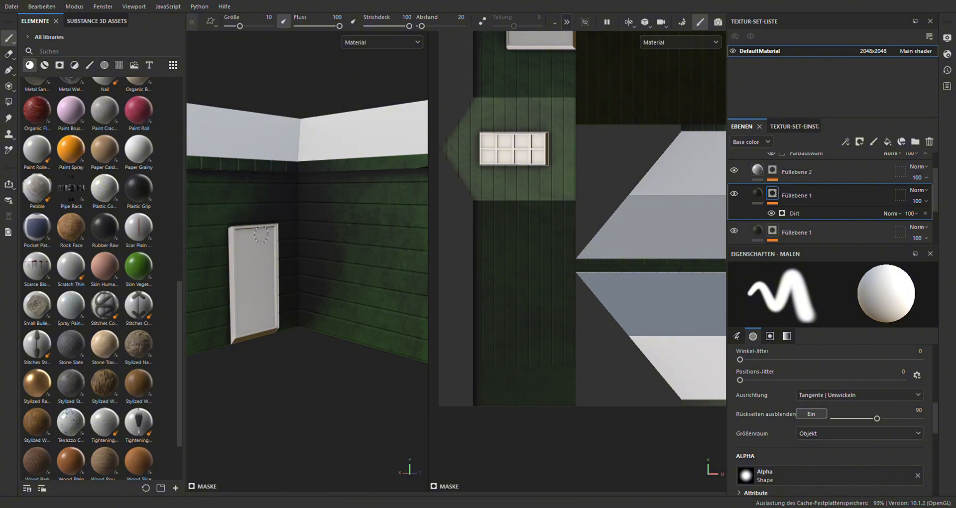
Narrow the asset library to enlarge the viewports and examine the dirt on the planks in the corner beside the door
drag(187, 260, 139, 265)
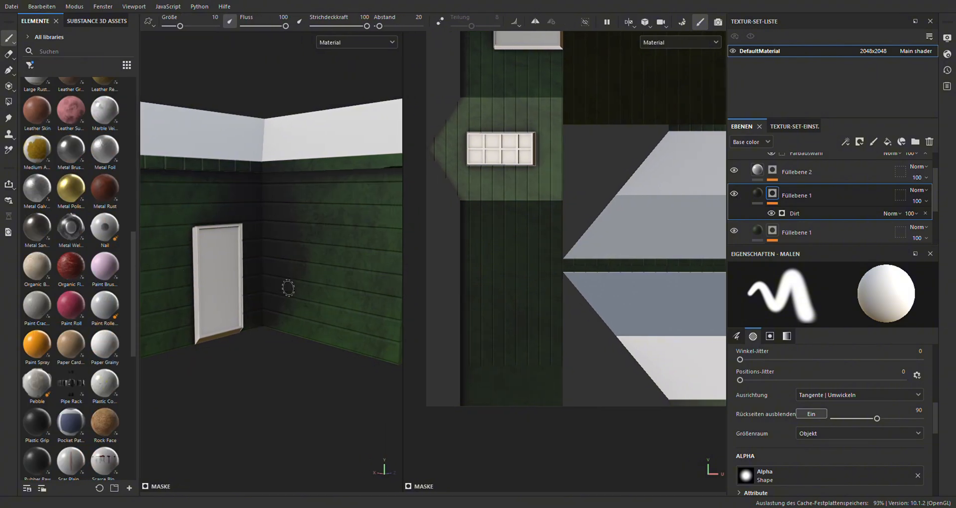
scroll(293, 256, up, 3)
scroll(246, 241, down, 4)
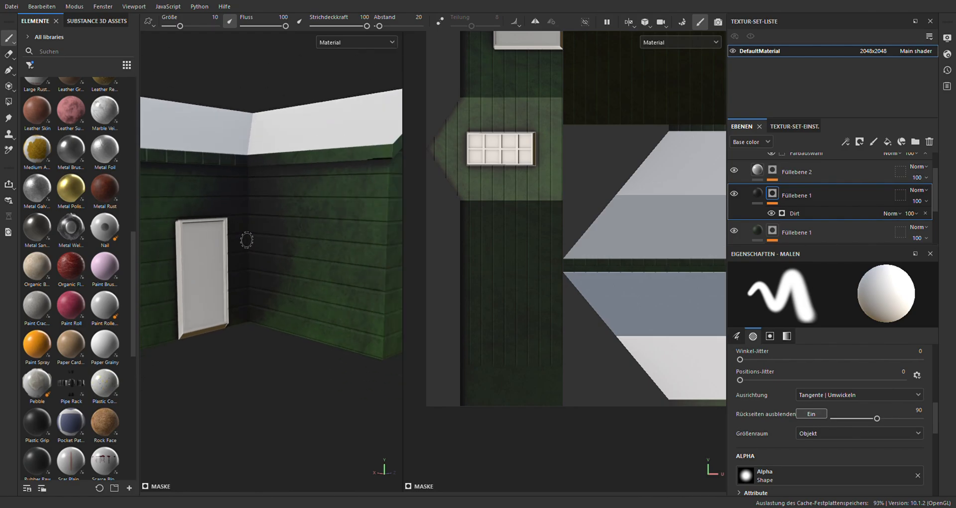
scroll(248, 237, up, 5)
scroll(280, 219, up, 4)
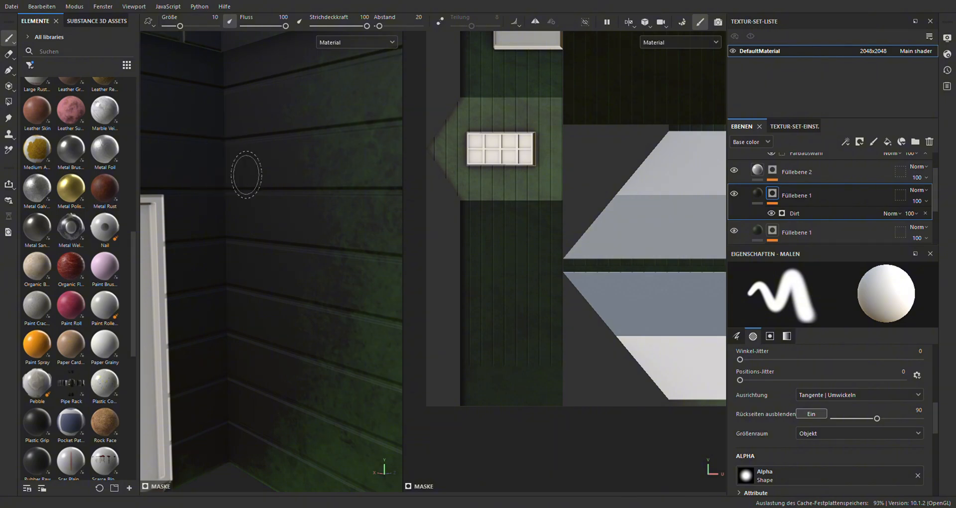
scroll(262, 192, down, 3)
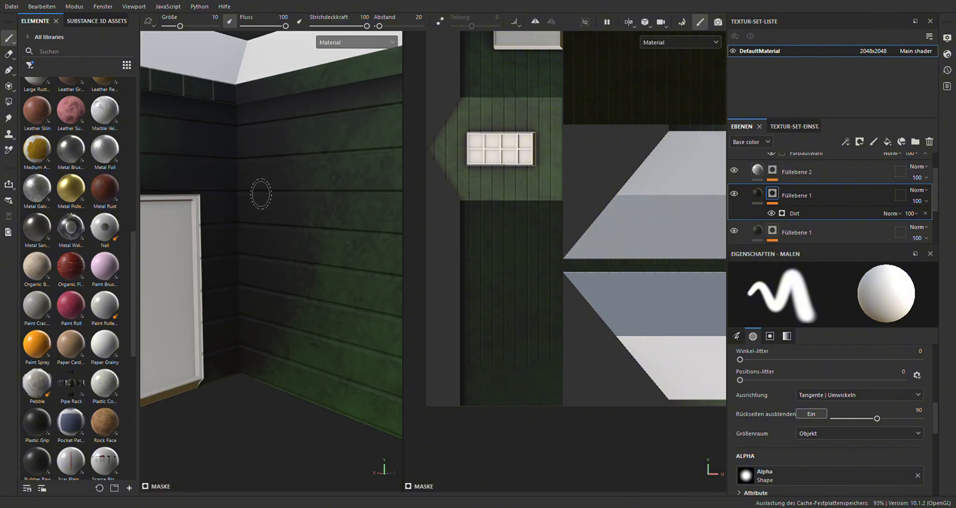
scroll(260, 195, down, 1)
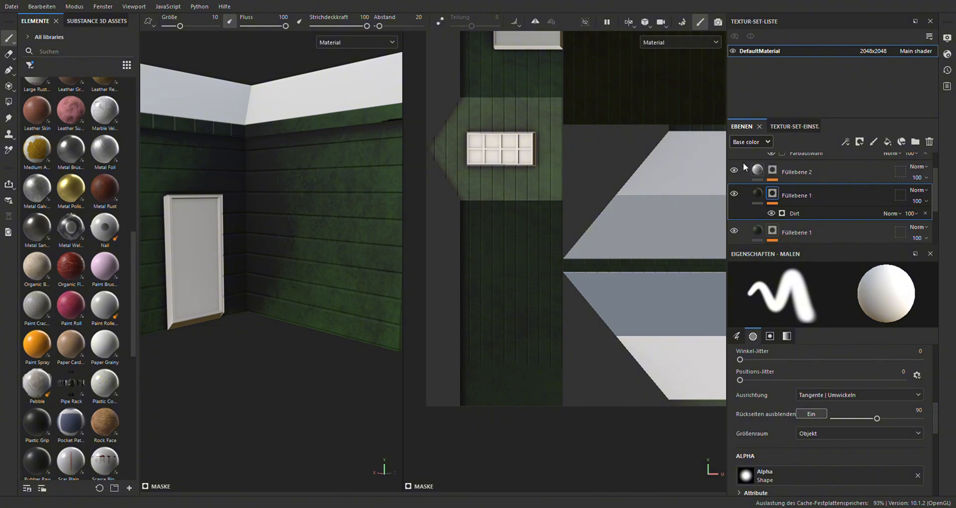
Set the Dirt layer's height blend mode to Normal and move the layer above the striped fill layer, with black color and height 0.0407
scroll(751, 144, down, 1)
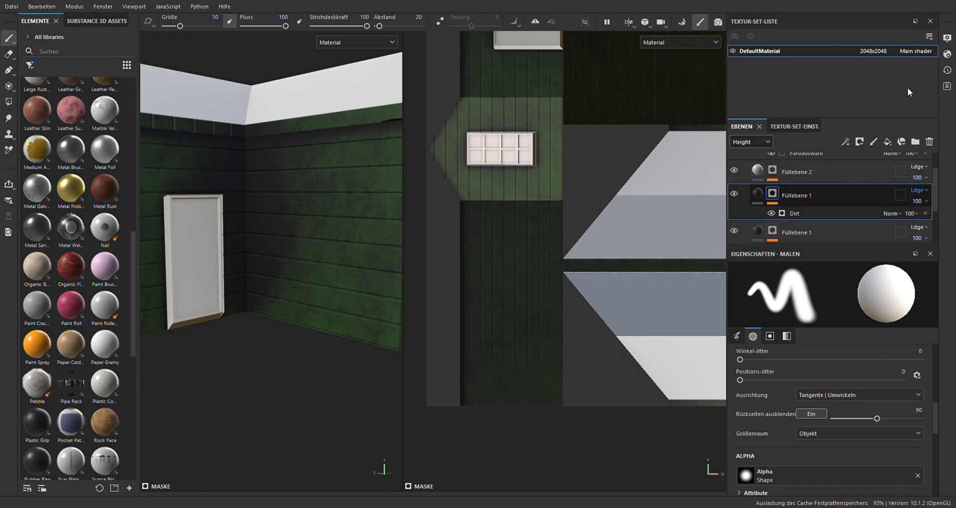
click(911, 1)
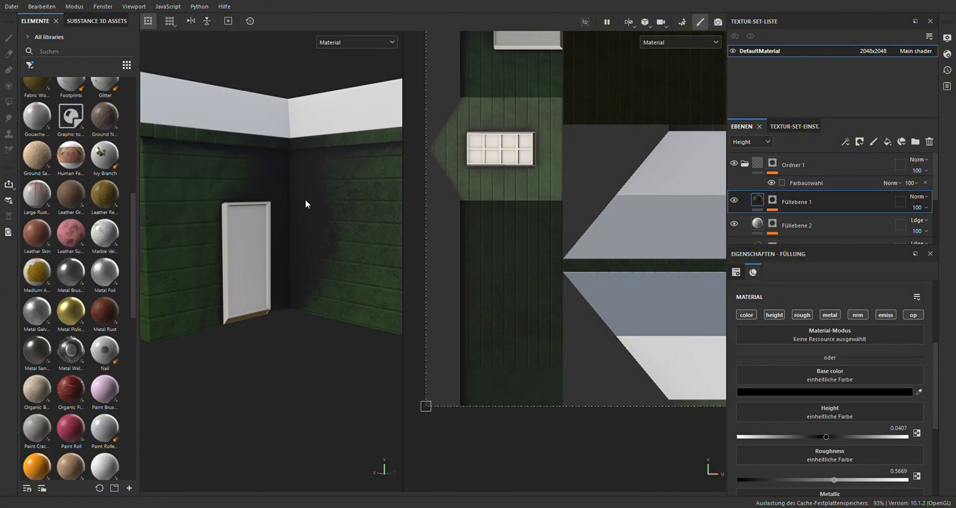
alt+drag(306, 199, 280, 202)
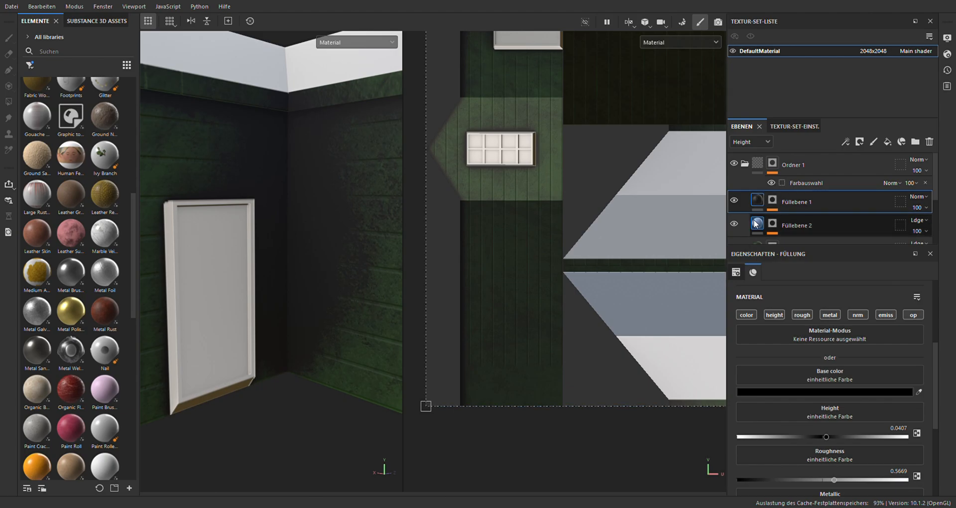
alt+drag(190, 406, 305, 228)
scroll(305, 228, up, 3)
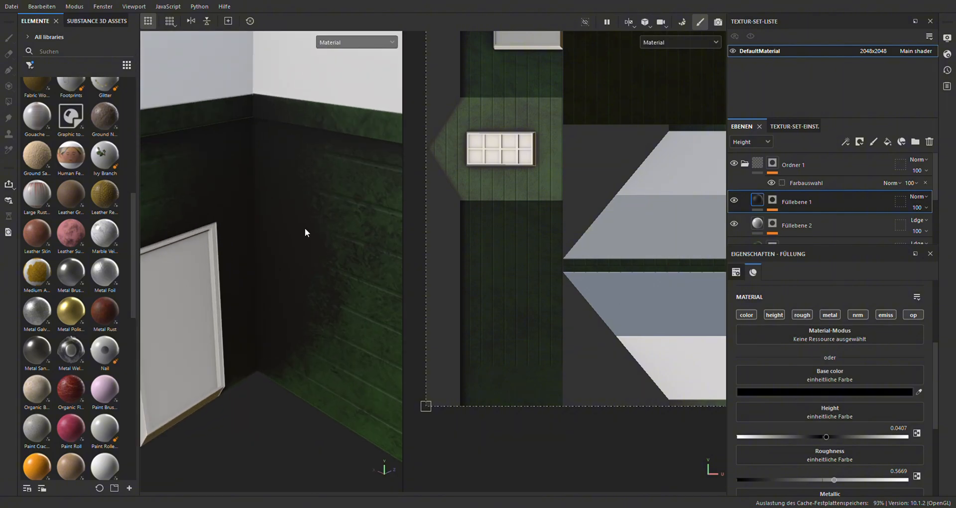
Return the layer stack to Base color and use Directional Noise 4, rotated 270°, as the lower dark layer's mask pattern
click(753, 153)
scroll(247, 237, down, 5)
alt+drag(247, 237, 297, 244)
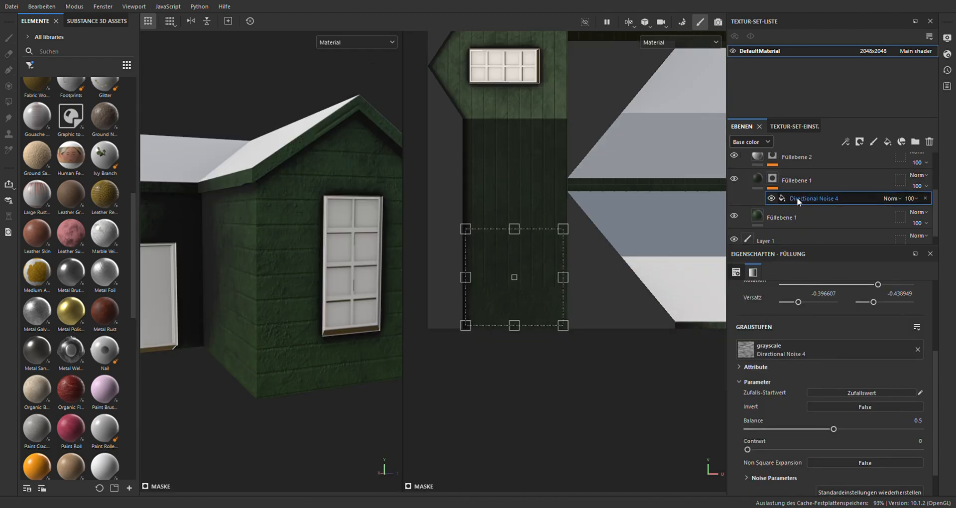
Switch the Directional Noise 4 mask fill from UV to triplanar projection and check the pattern on the gable and side walls
scroll(846, 400, up, 3)
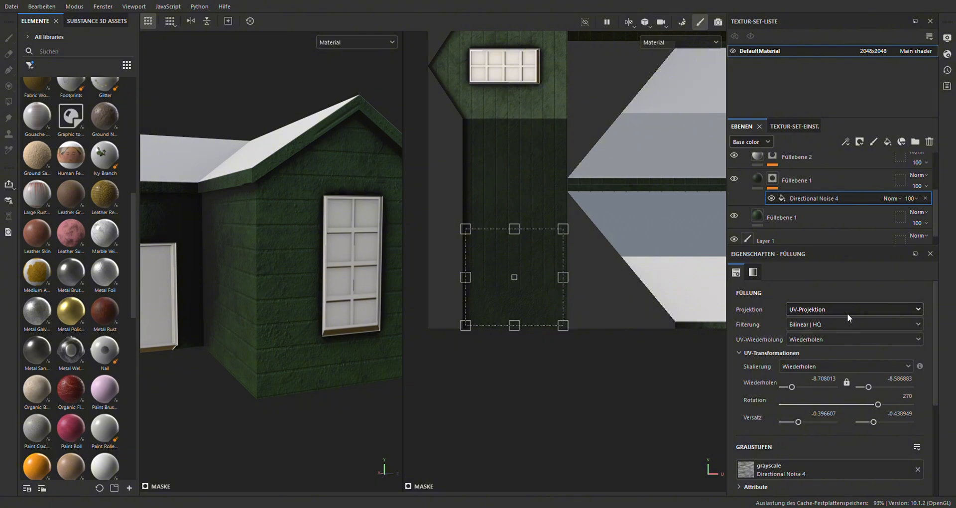
scroll(518, 348, down, 2)
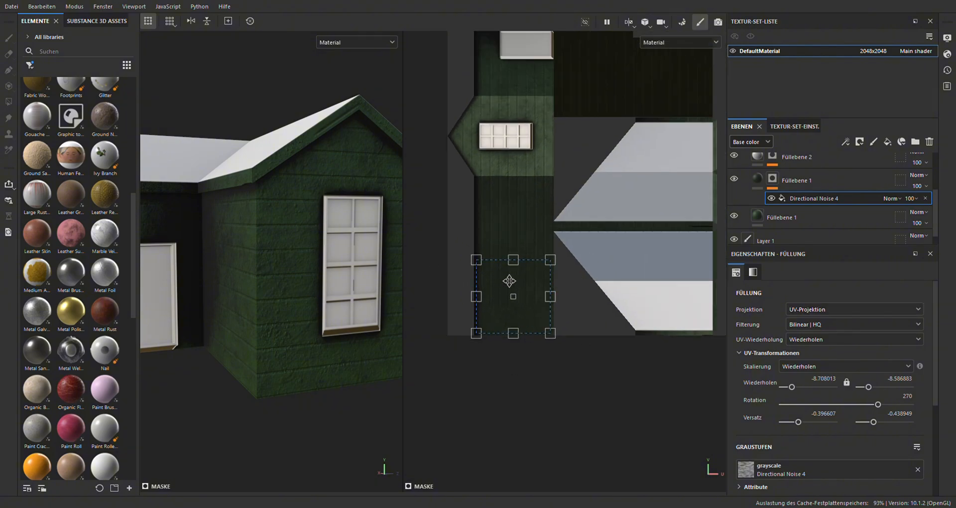
click(839, 346)
scroll(262, 255, down, 4)
alt+drag(222, 249, 397, 360)
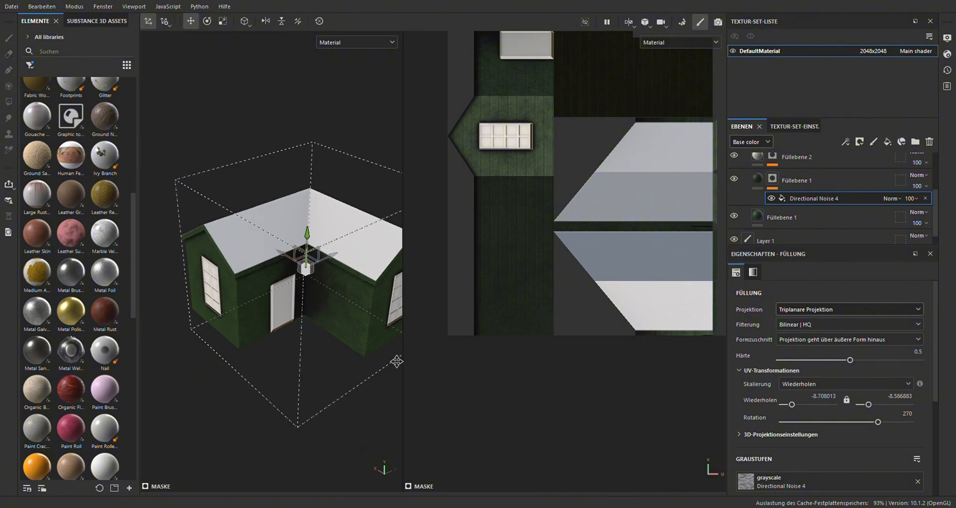
scroll(299, 298, up, 3)
alt+drag(294, 297, 301, 272)
scroll(294, 277, up, 2)
alt+middle_drag(276, 284, 375, 290)
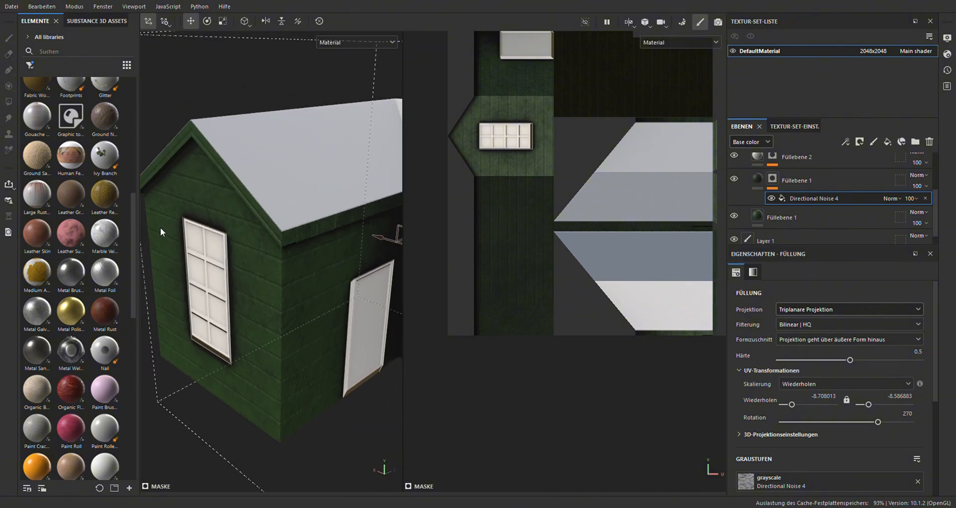
Shrink the triplanar projection box of Directional Noise 4 and set the top layer's Dirt generator to a Dirt Level of 0.59
alt+middle_drag(316, 240, 254, 244)
scroll(339, 262, down, 3)
key(r)
drag(339, 260, 292, 281)
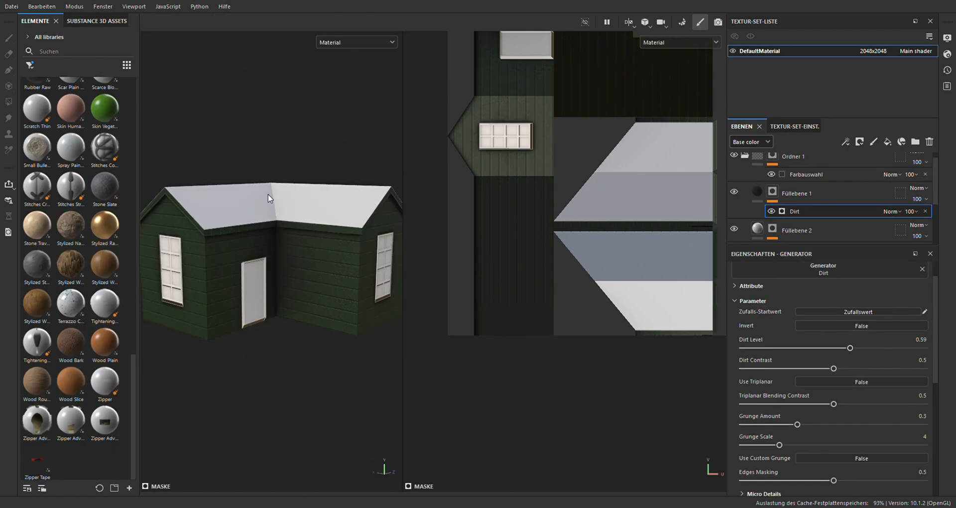
alt+drag(269, 198, 305, 215)
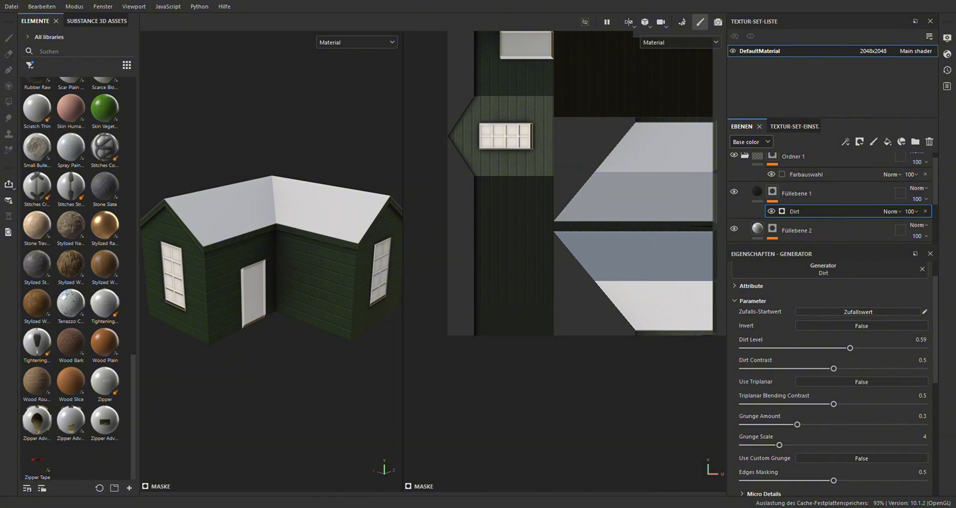
Collapse the wall folder and add a folder with a fill layer, masked by color selection to the orange window frame ID color
alt+drag(324, 353, 318, 321)
scroll(347, 297, up, 3)
scroll(791, 182, up, 1)
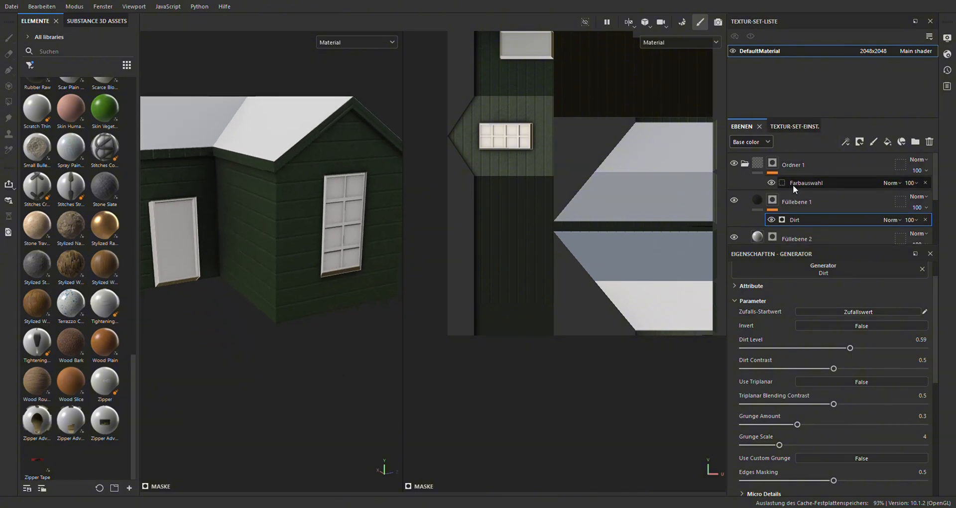
click(745, 164)
click(745, 164)
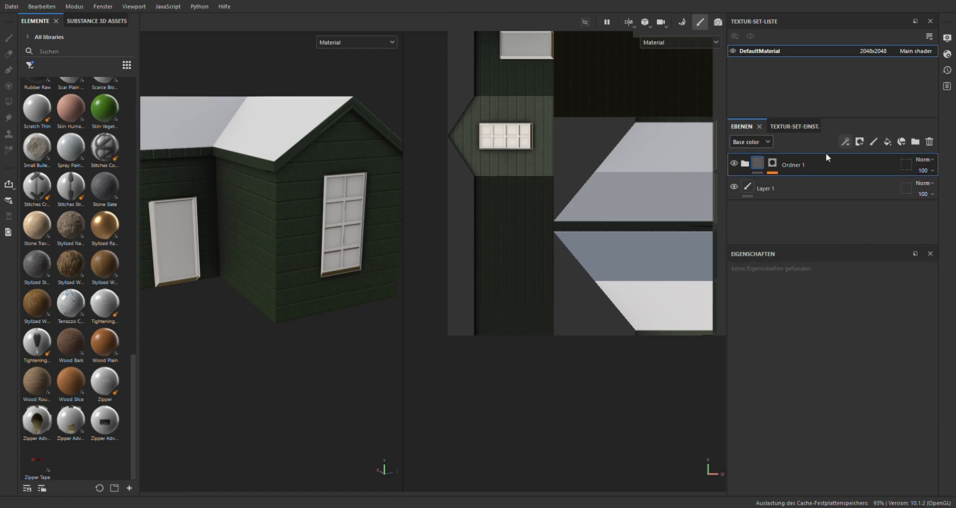
click(916, 142)
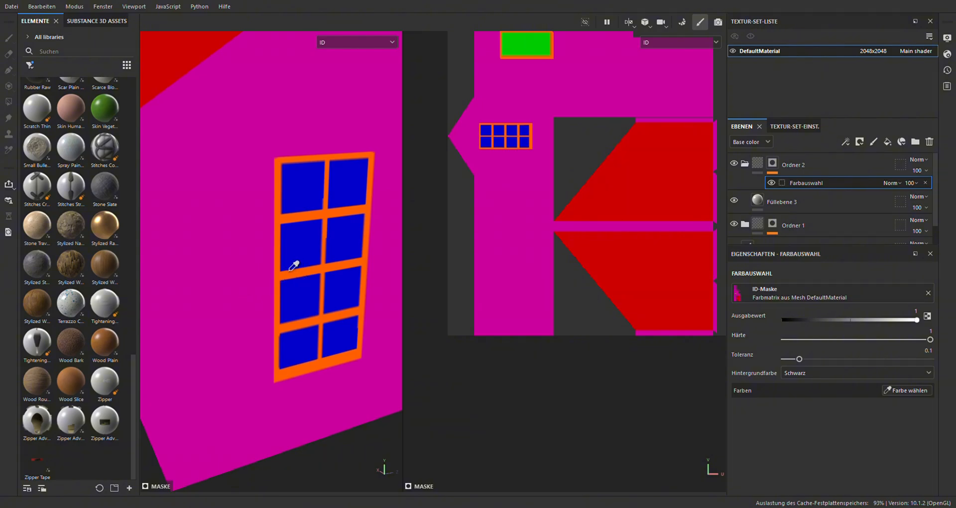
click(284, 269)
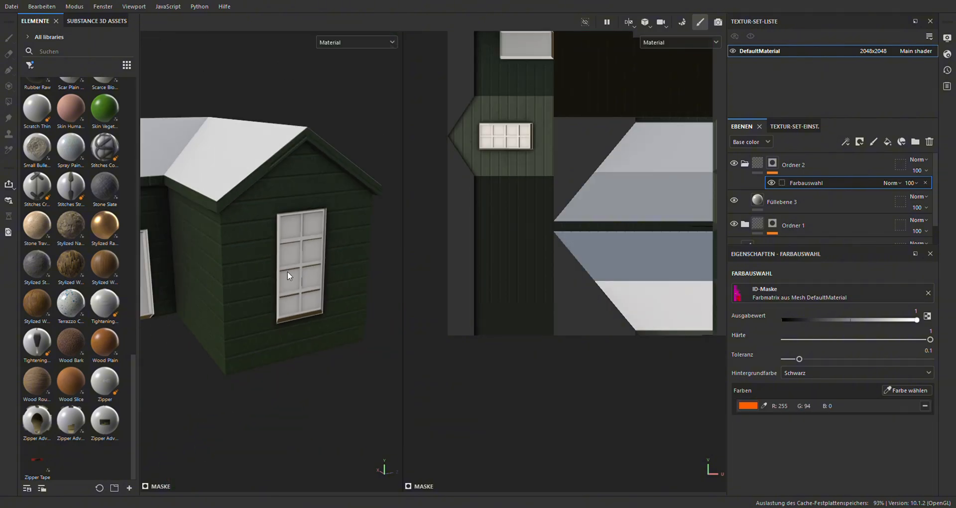
Set the window frame fill layer's base color to red and raise the color selection tolerance to 0.39
click(767, 201)
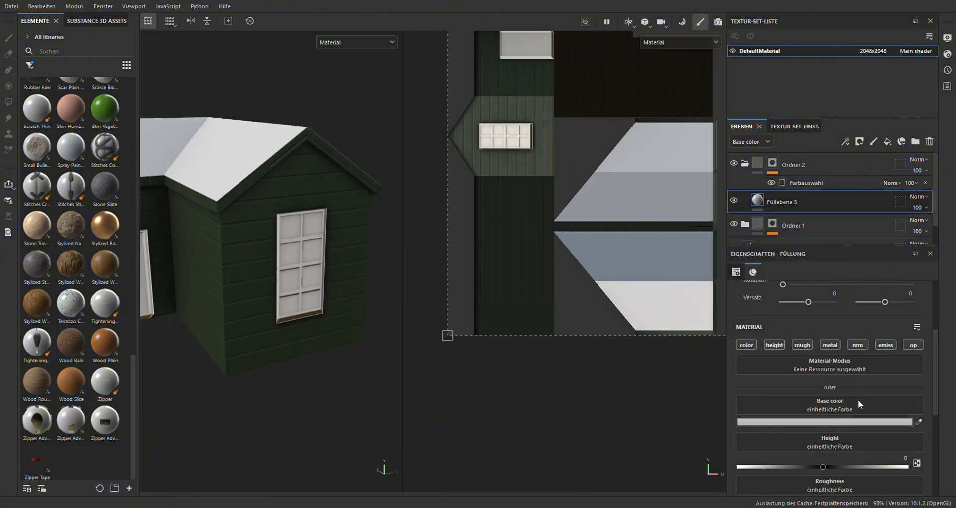
scroll(244, 239, up, 2)
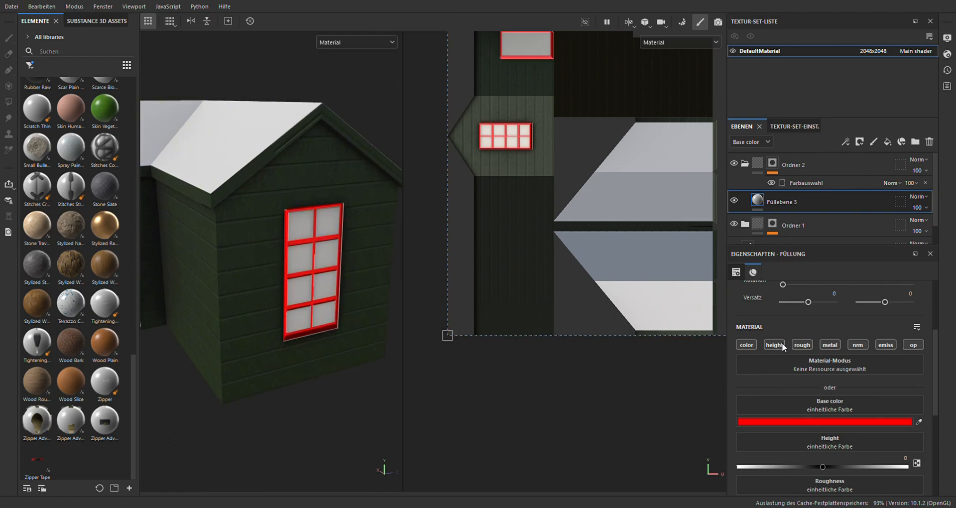
click(792, 179)
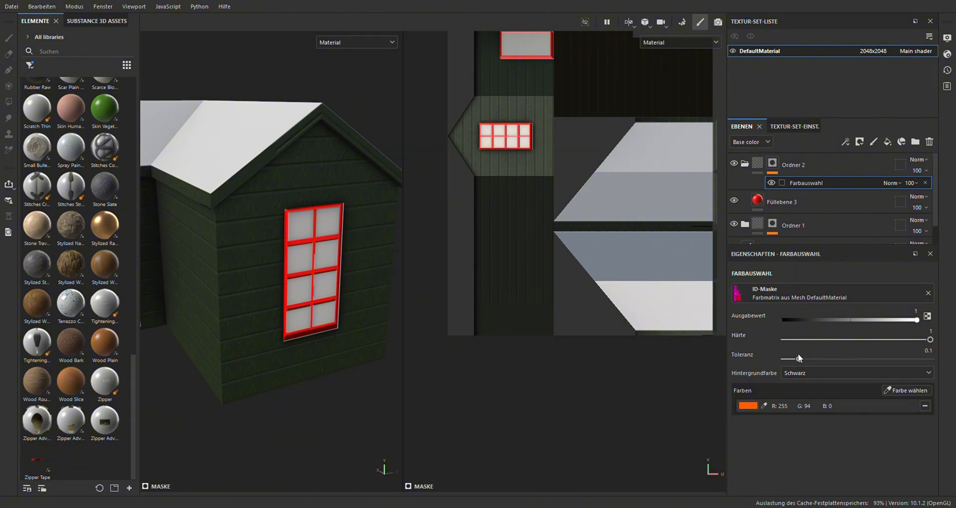
drag(800, 358, 857, 369)
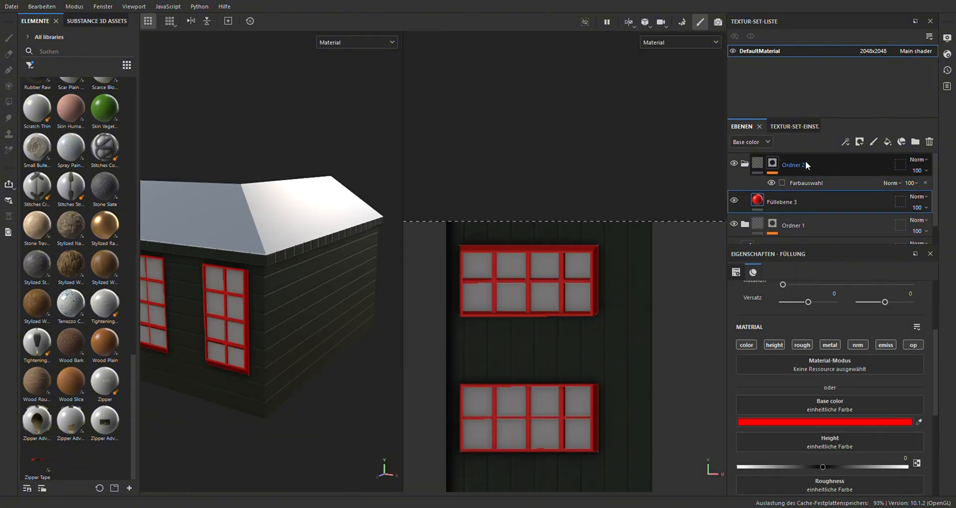
Duplicate the window frame folder and switch the copy's color selection to the blue window pane ID color with tolerance 0.72
click(805, 160)
click(785, 184)
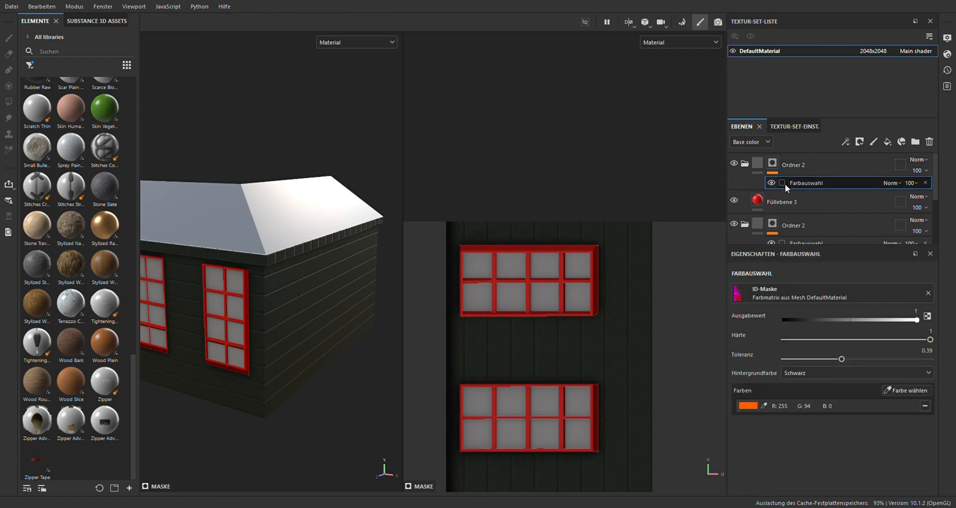
click(923, 407)
click(886, 391)
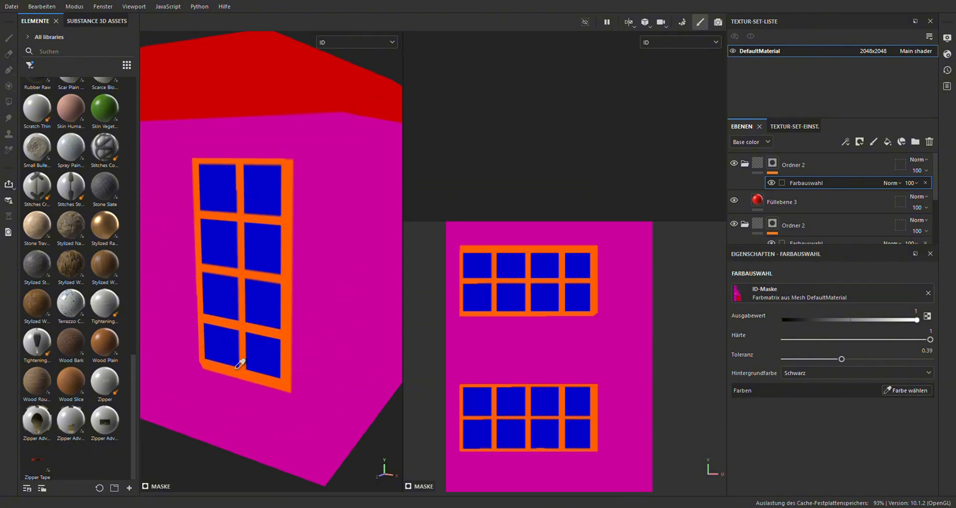
click(238, 351)
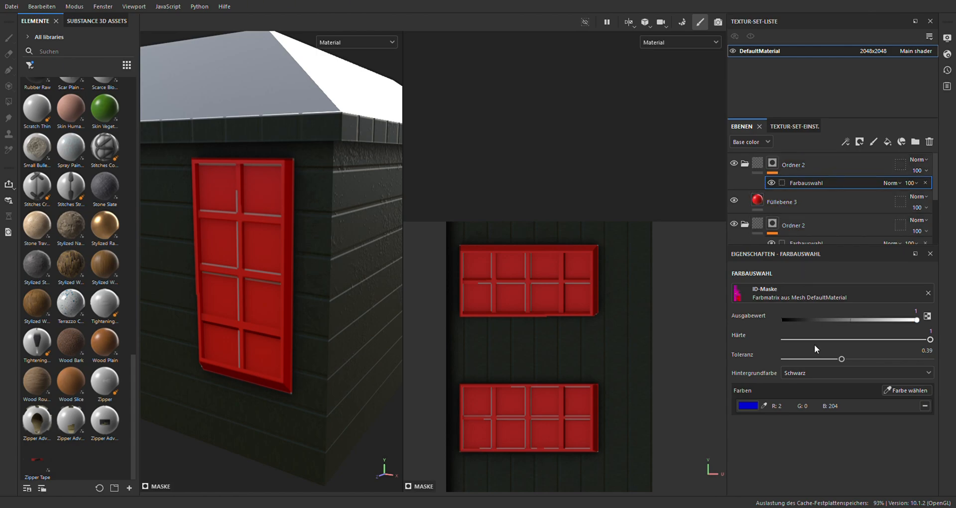
drag(841, 359, 890, 358)
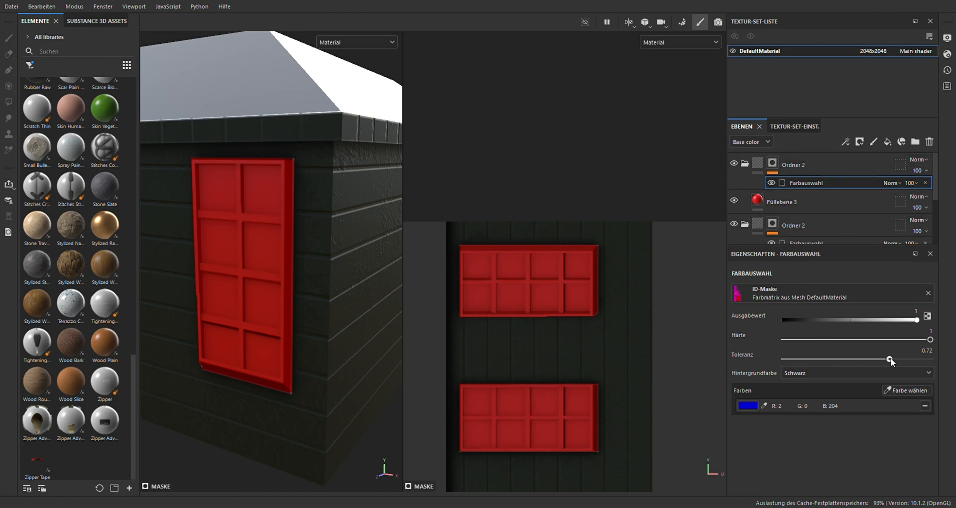
Mask the window pane fill layer with a Gradient Linear 1 fill and adjust its projection box over the window UVs
click(782, 206)
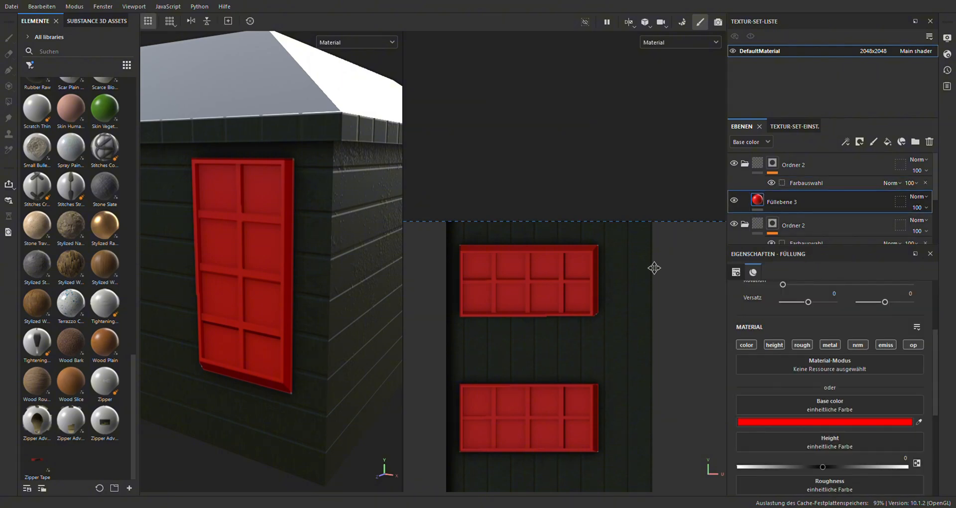
scroll(540, 284, down, 1)
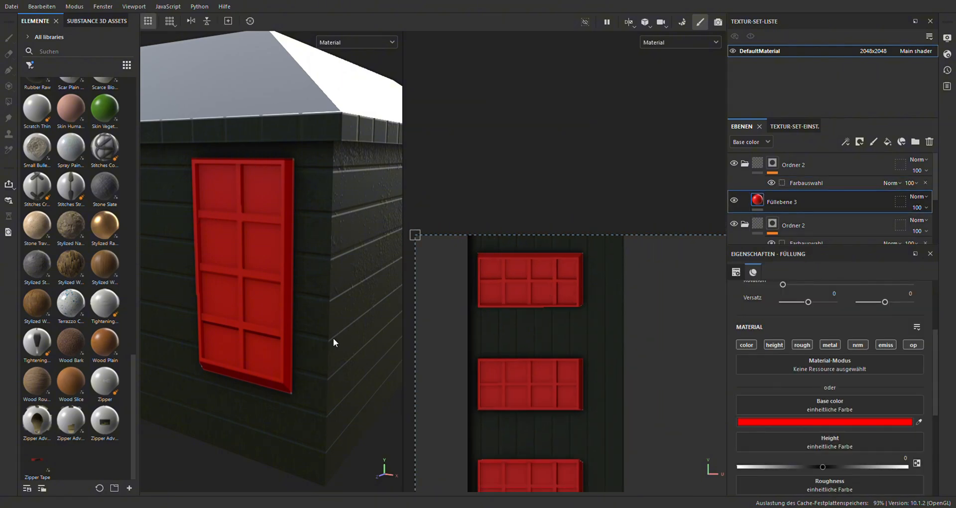
scroll(304, 372, down, 3)
alt+drag(304, 372, 371, 375)
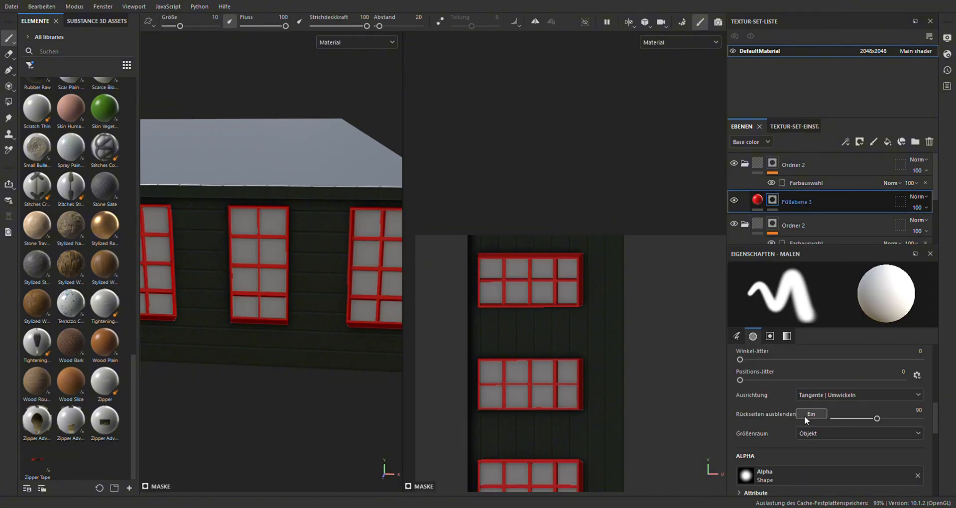
click(818, 383)
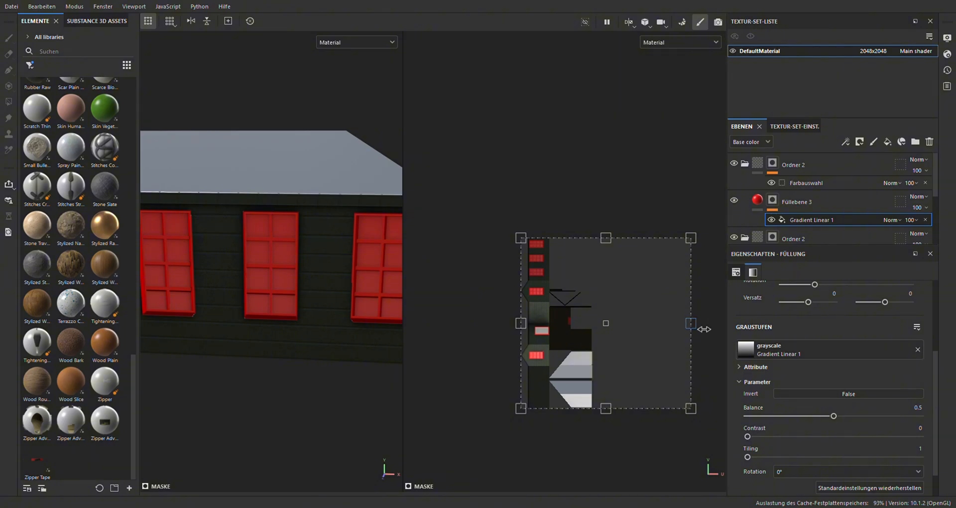
drag(703, 329, 466, 320)
scroll(574, 342, up, 2)
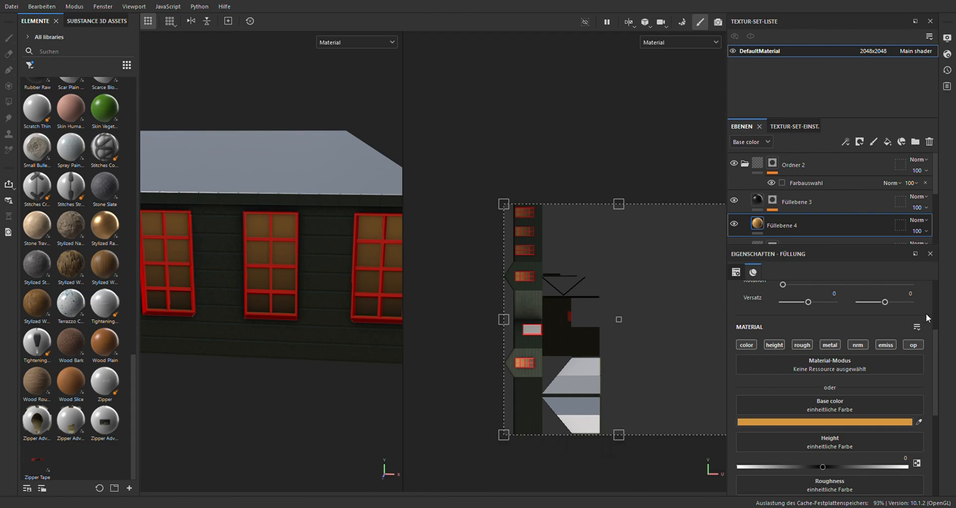
Give the orange pane layer beneath the gradient a white emissive color and check the windows' glow through the shader settings
scroll(816, 349, down, 6)
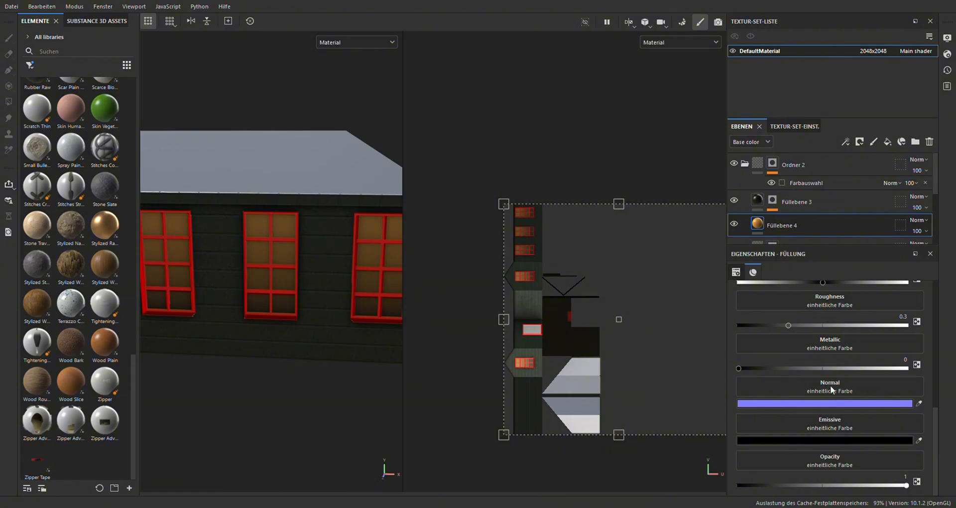
drag(829, 385, 743, 286)
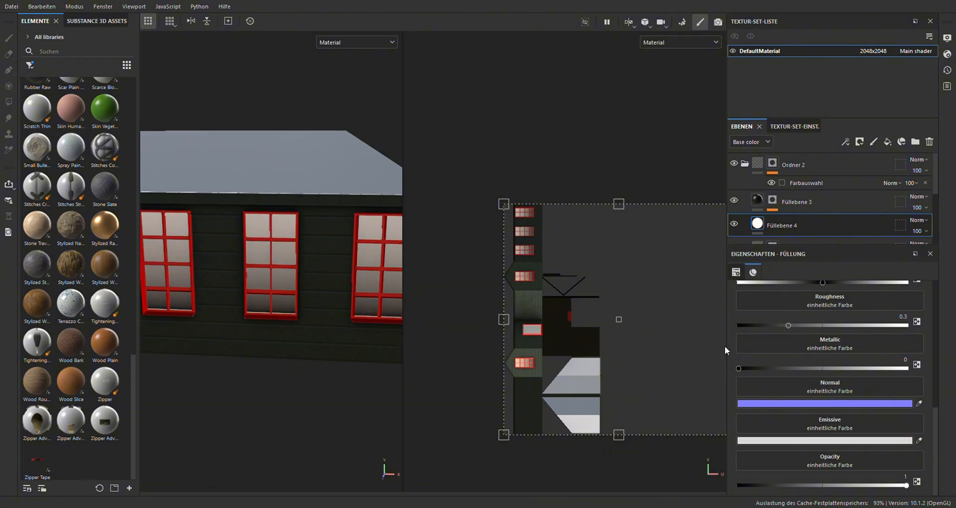
click(946, 55)
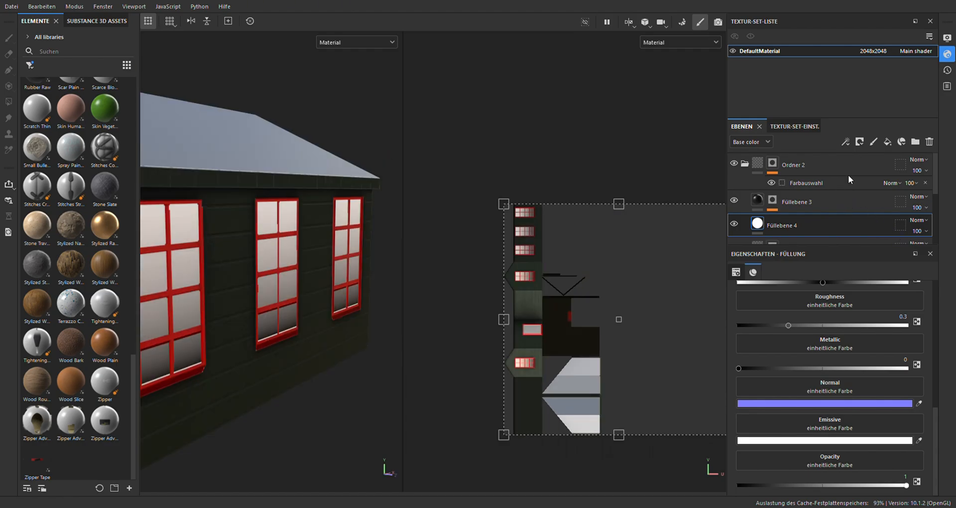
alt+drag(267, 295, 251, 277)
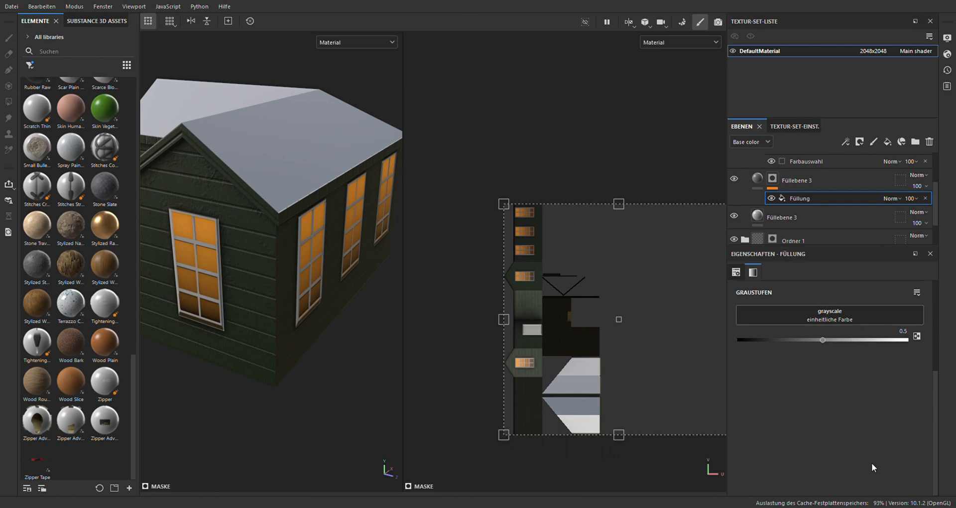
Use Dirt as the mask pattern of the window frame's upper fill layer and raise its Dirt Level
click(854, 466)
alt+drag(272, 299, 343, 290)
alt+drag(271, 201, 306, 195)
scroll(282, 172, up, 4)
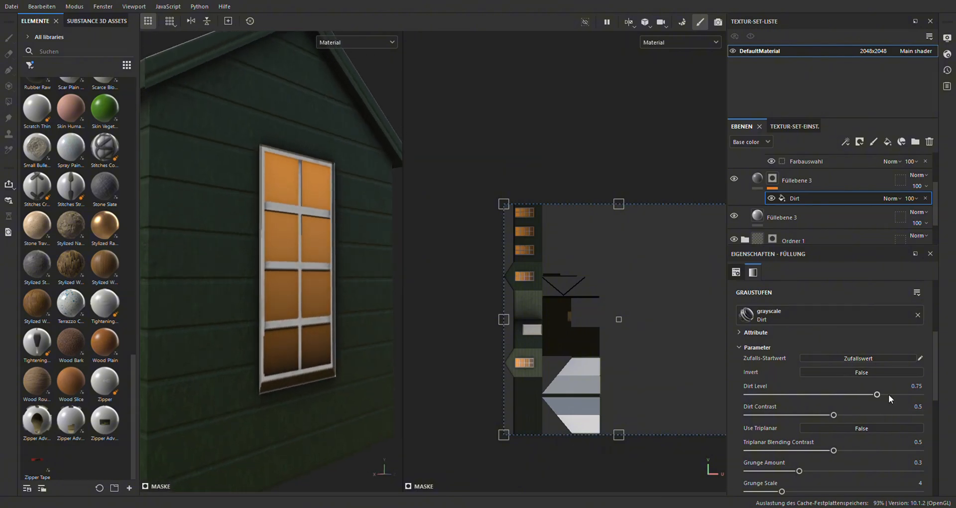
mouse_move(882, 393)
mouse_down()
mouse_move(914, 399)
mouse_move(894, 402)
mouse_up()
Apply Grunge Wood Hard as a wall layer's mask pattern and check the green planks around the door corner
alt+drag(378, 294, 323, 269)
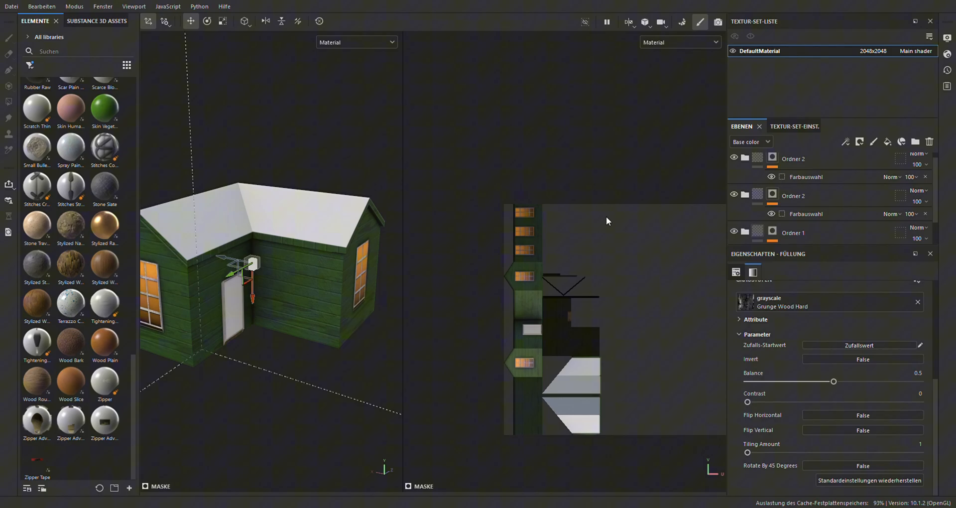
scroll(279, 220, up, 5)
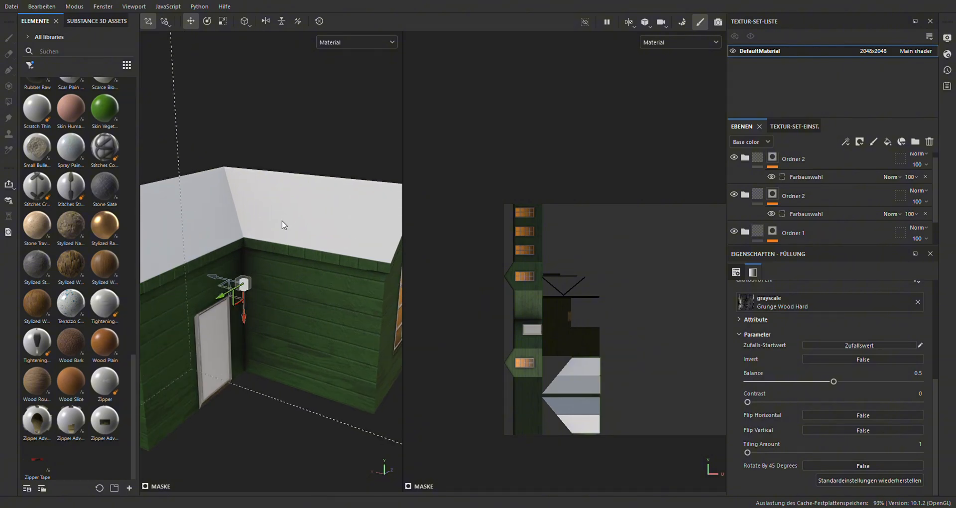
alt+drag(206, 188, 312, 254)
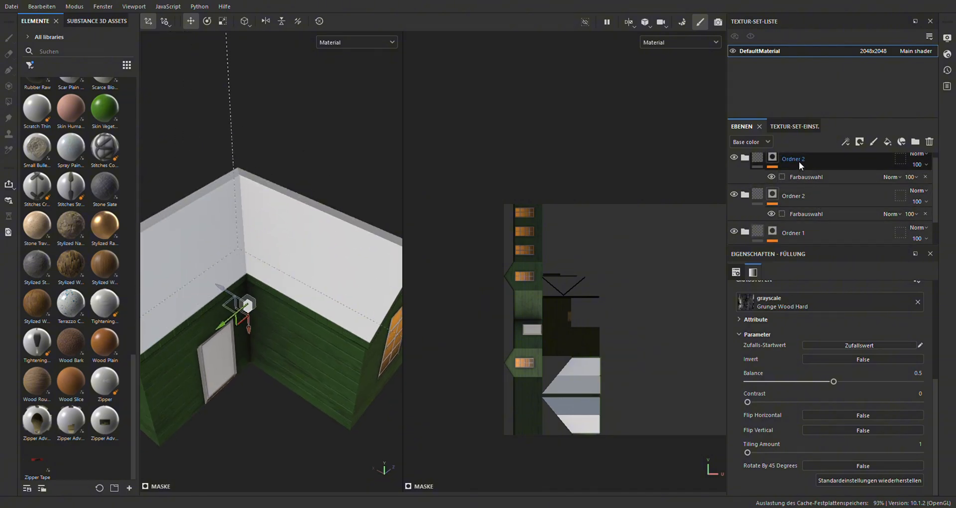
Collapse the two window folders and add a new masked folder containing a fill layer above them
click(799, 161)
click(755, 165)
click(756, 186)
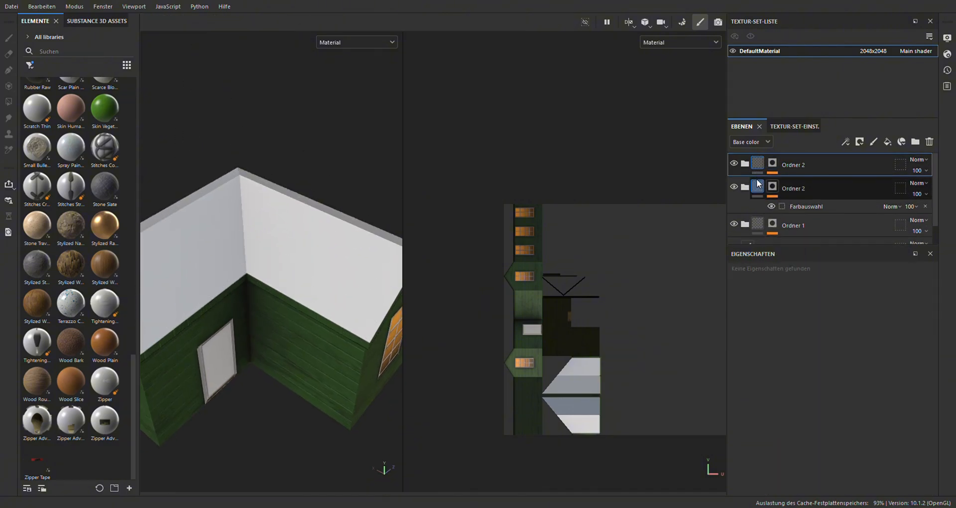
click(803, 169)
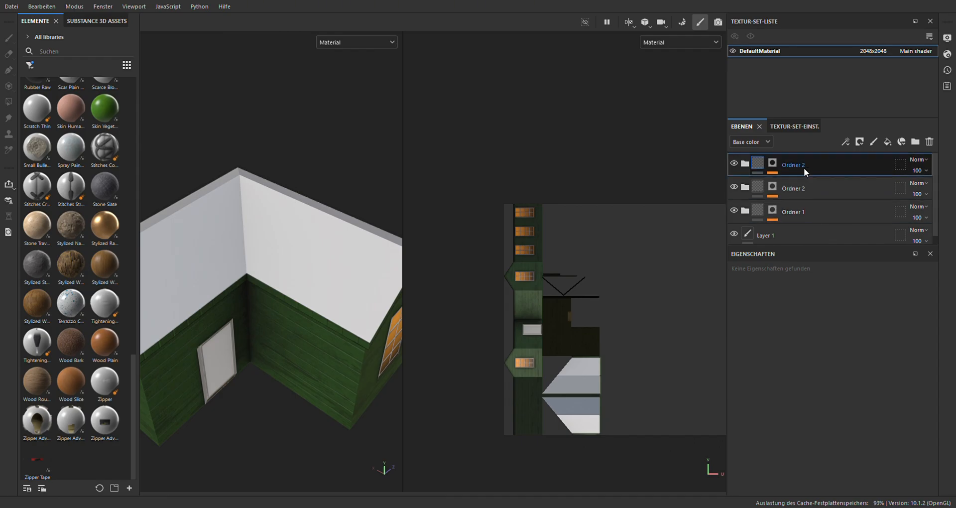
click(911, 142)
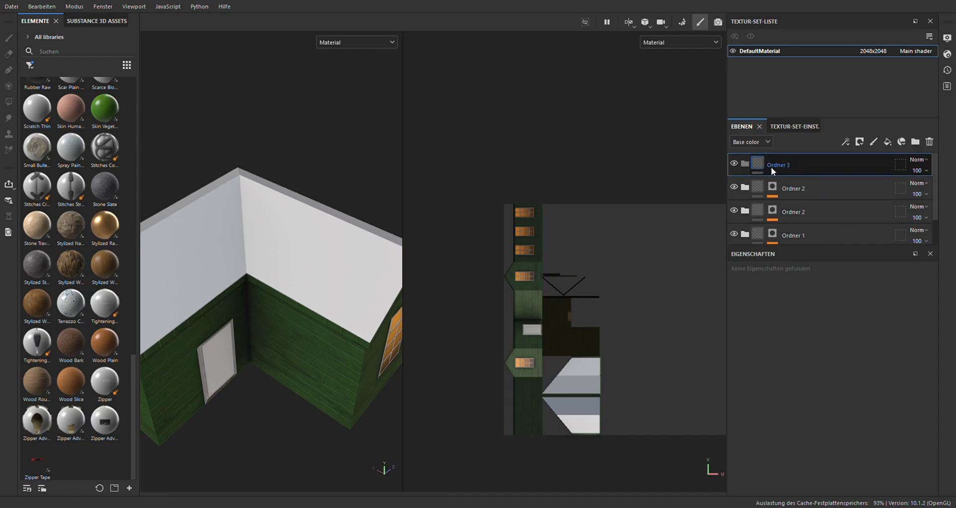
click(835, 10)
click(887, 142)
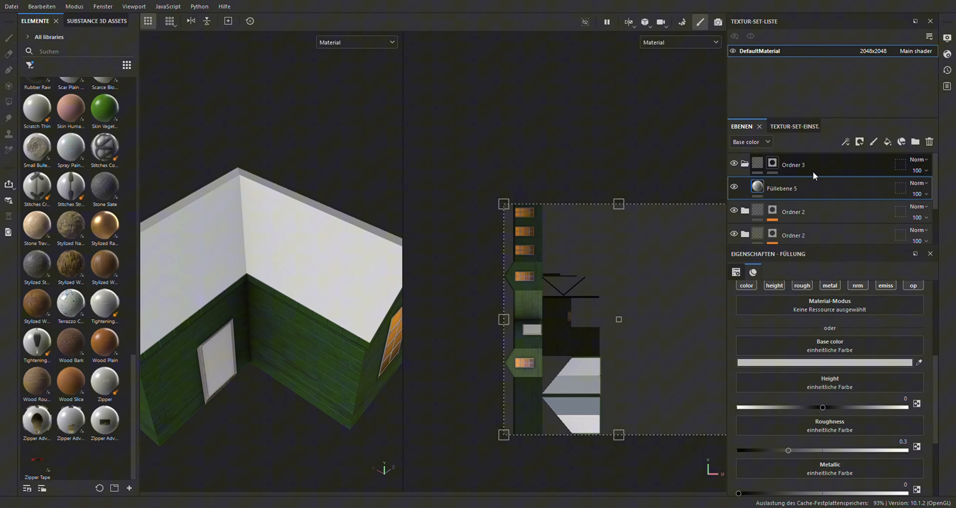
Mask the new folder by color selection to the red roof ID color and fill it with a red layer over a black one
click(773, 163)
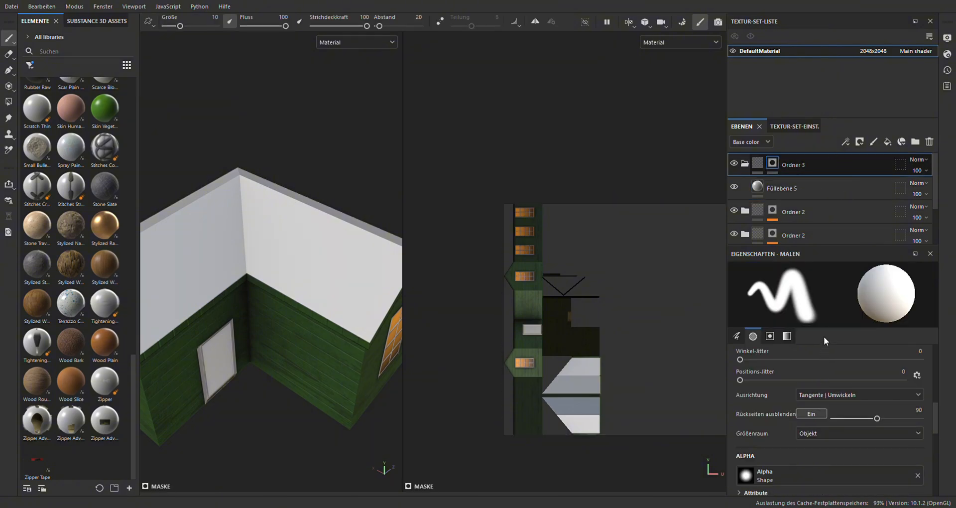
click(824, 382)
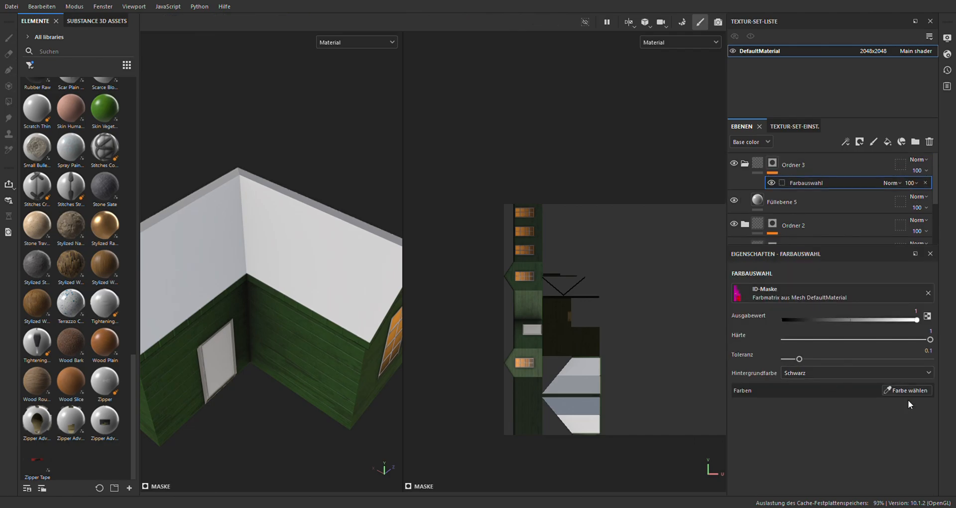
click(896, 391)
click(379, 269)
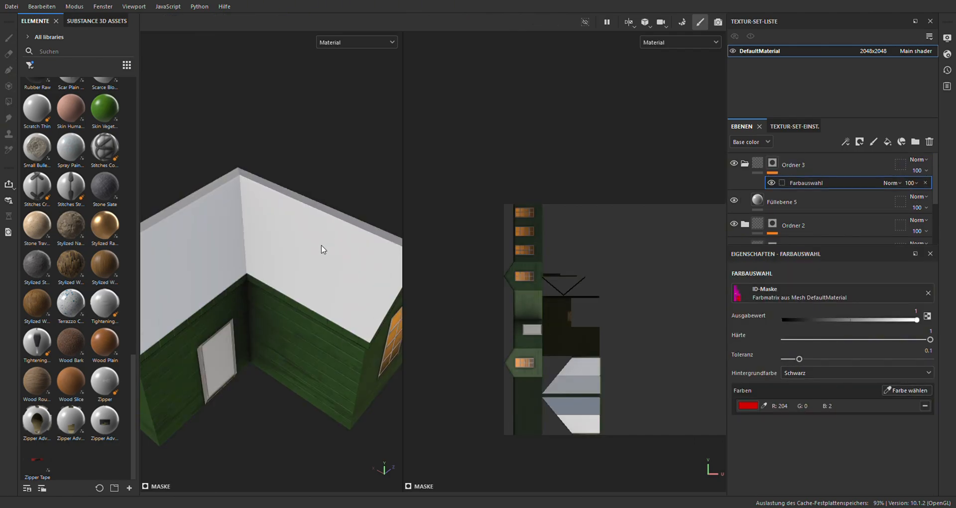
click(869, 198)
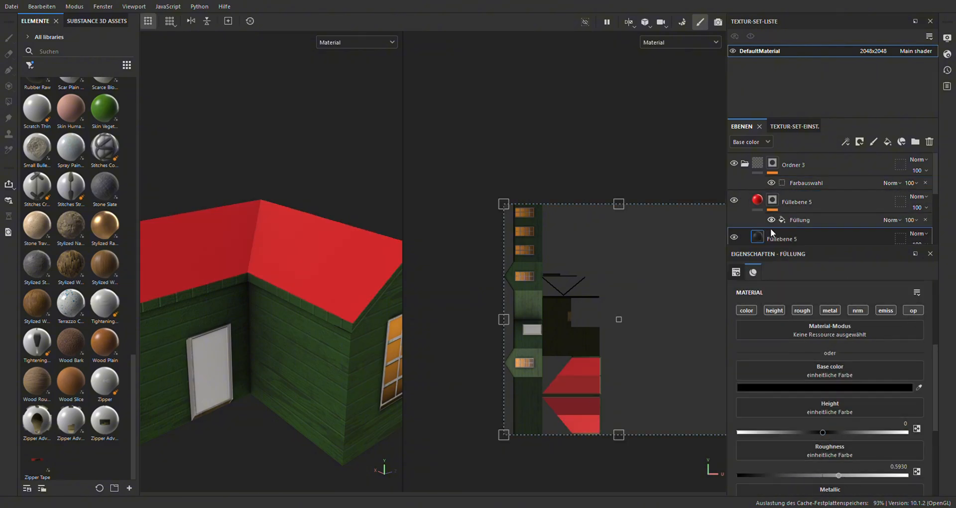
Use Brick generator as the red roof layer's mask pattern and shrink its projection box to tile the roof, with Offset 1
click(769, 220)
scroll(788, 193, down, 1)
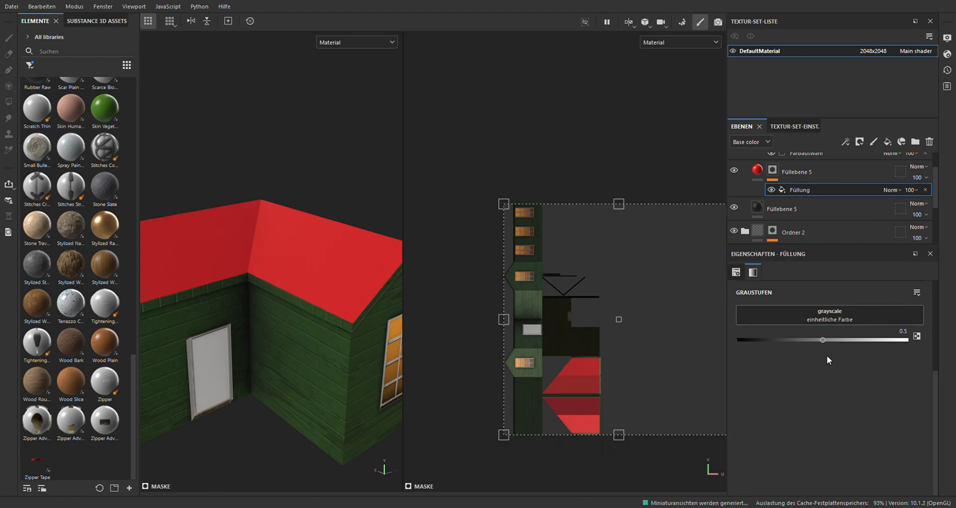
scroll(590, 337, down, 2)
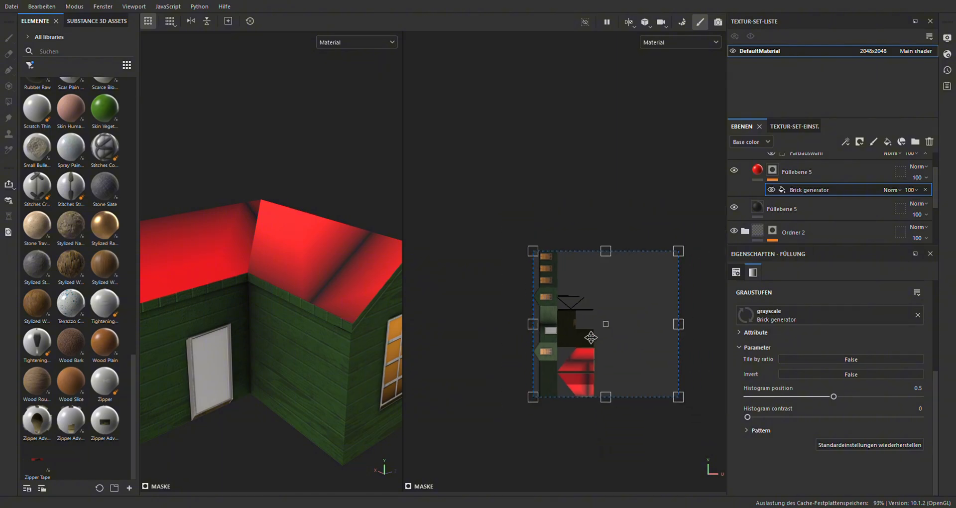
drag(678, 251, 568, 388)
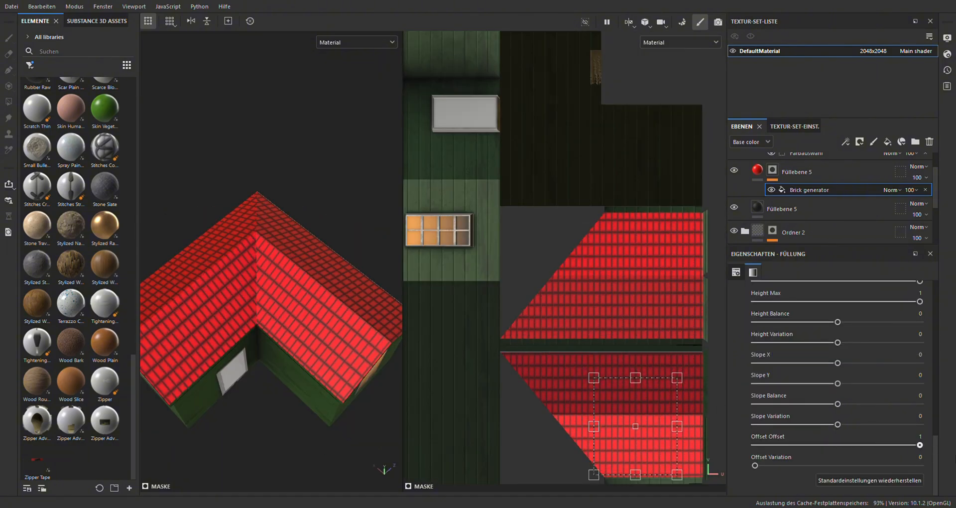
Slant the red roof tiles by setting the Brick generator's Slope X to -1, Slope Balance to 0.86 and Slope Variation to -0.84
scroll(339, 315, up, 3)
alt+drag(329, 309, 323, 271)
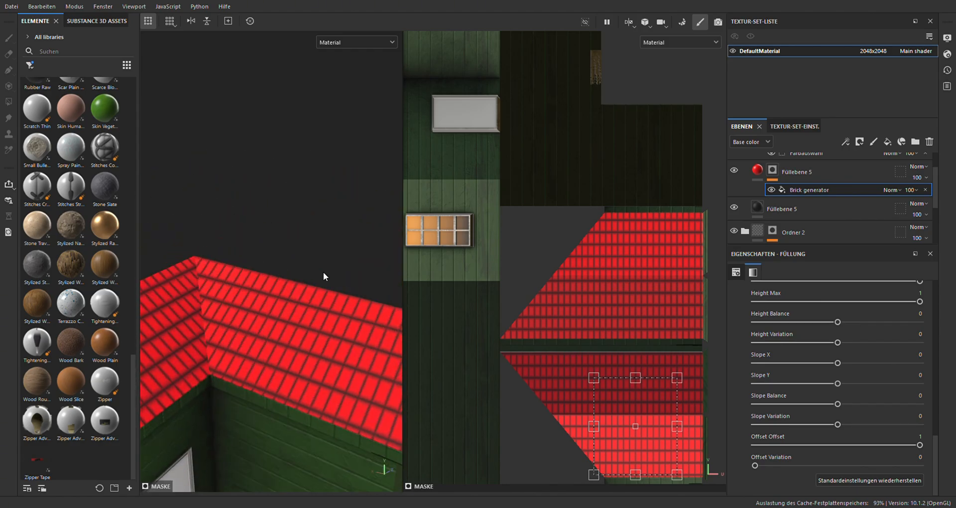
alt+middle_drag(323, 271, 315, 231)
alt+drag(273, 262, 309, 299)
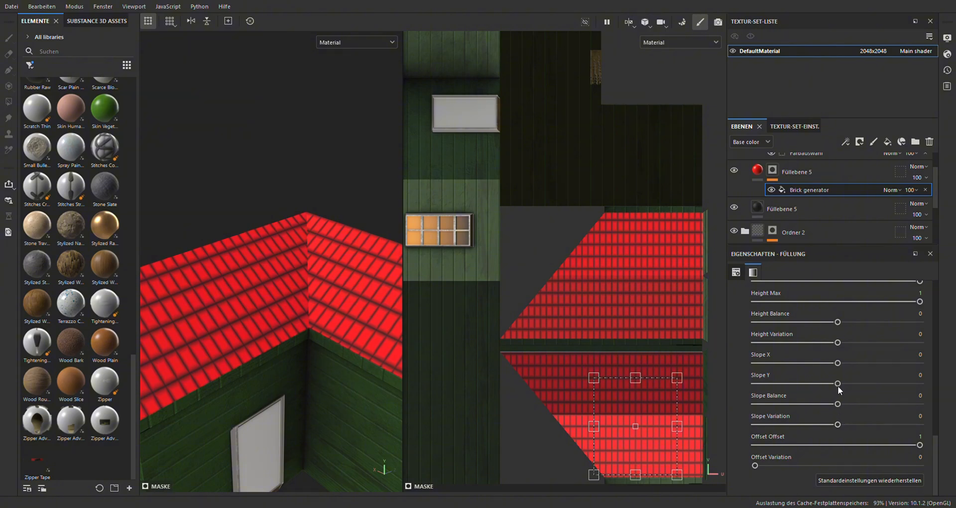
drag(837, 363, 673, 363)
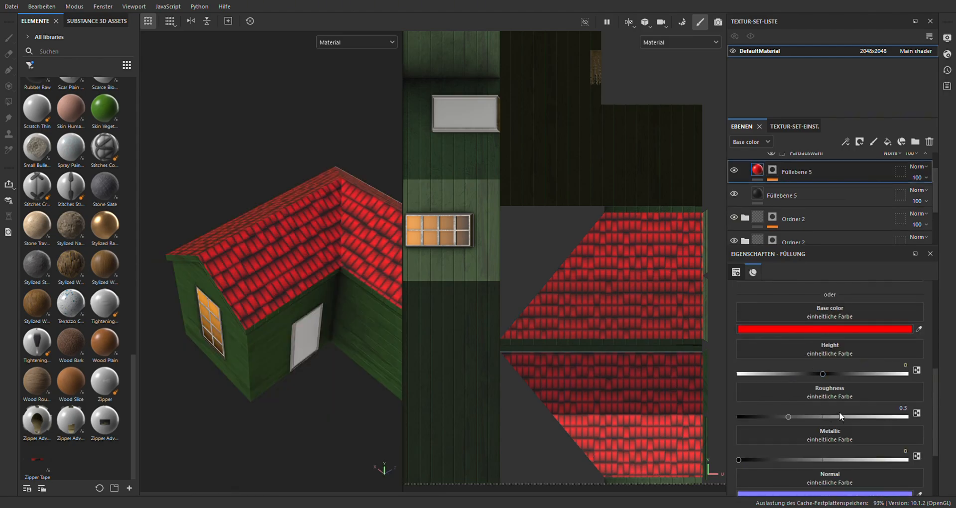
Recolor the roof tiles brown and duplicate their layer, giving the upper copy's Brick generator Height Min 0.01 and Height Balance 0.32
key(ctrl+z)
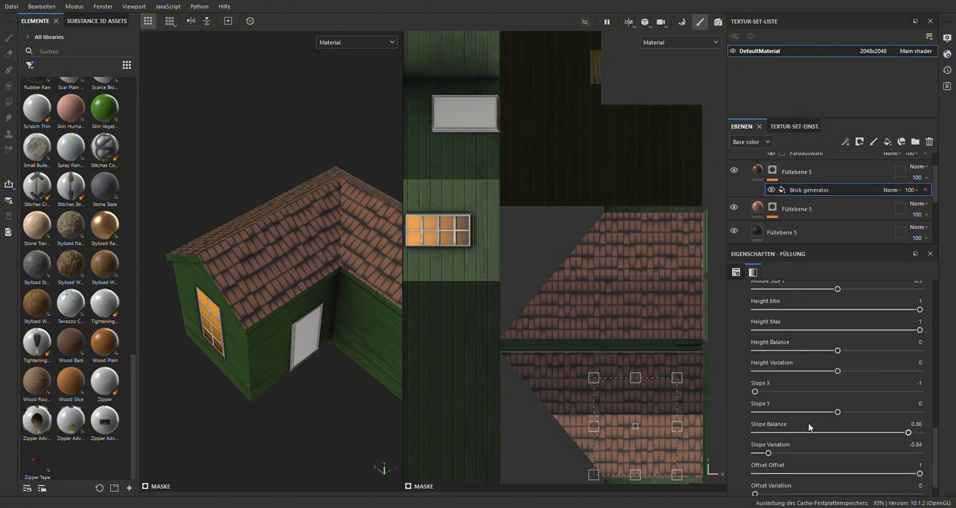
scroll(808, 424, down, 1)
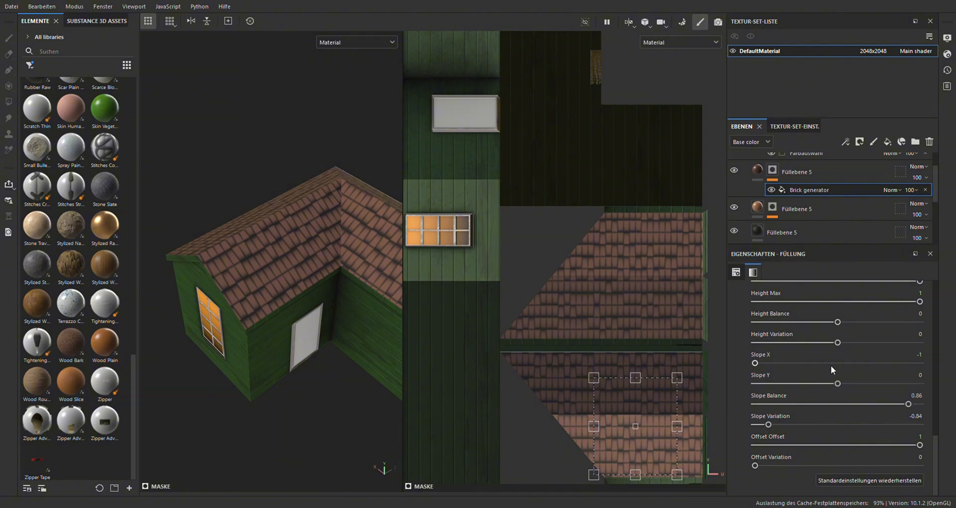
scroll(847, 328, up, 1)
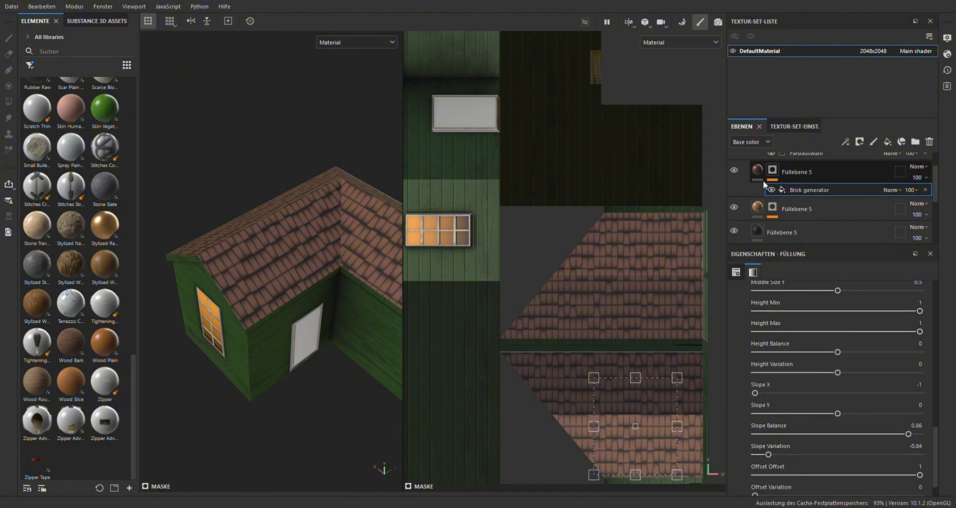
scroll(820, 323, up, 1)
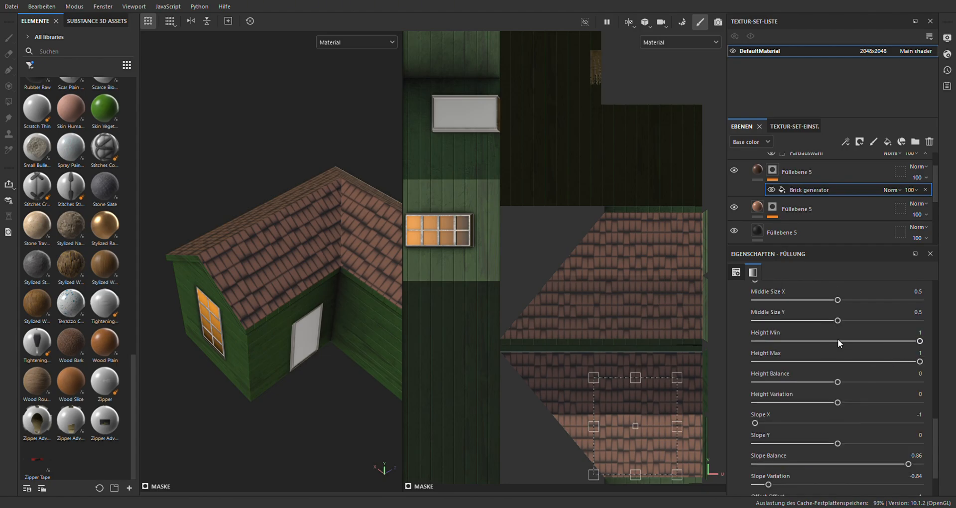
click(838, 340)
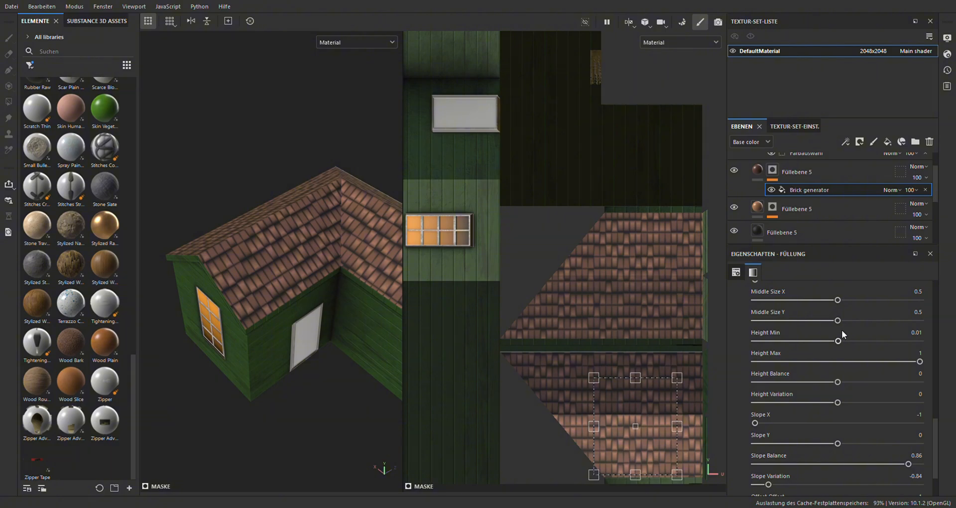
drag(839, 382, 863, 402)
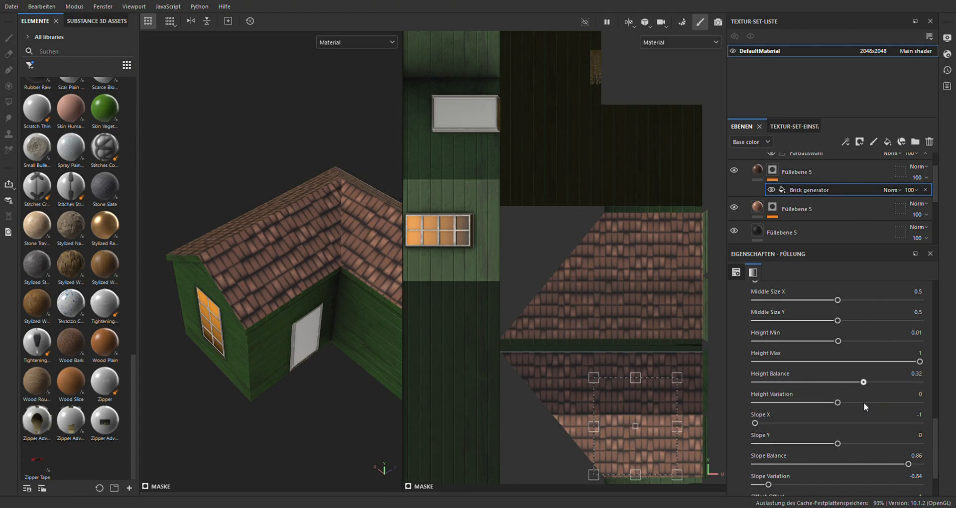
Add a dark roof layer masked with Grunge Dust Wide, soften it with a Blur of intensity 0.13, and check the house from several sides
click(759, 209)
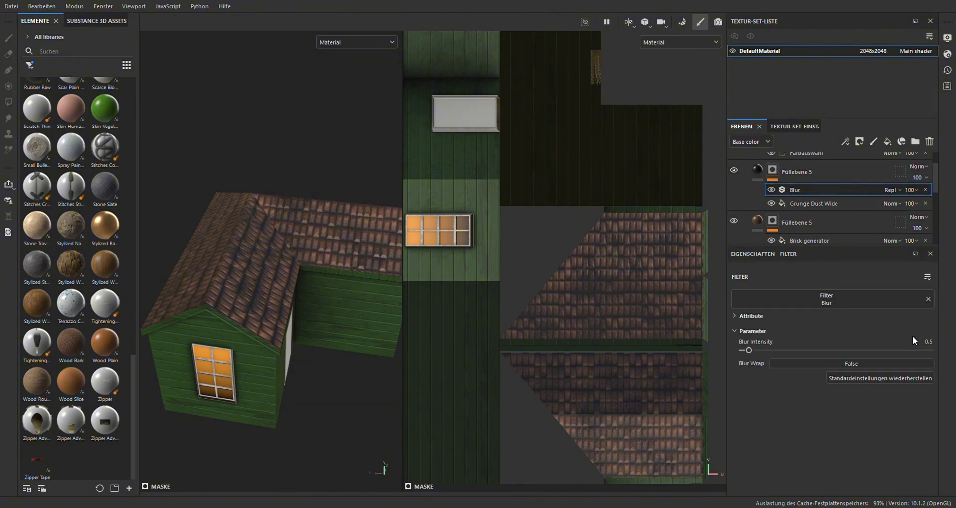
scroll(279, 282, up, 5)
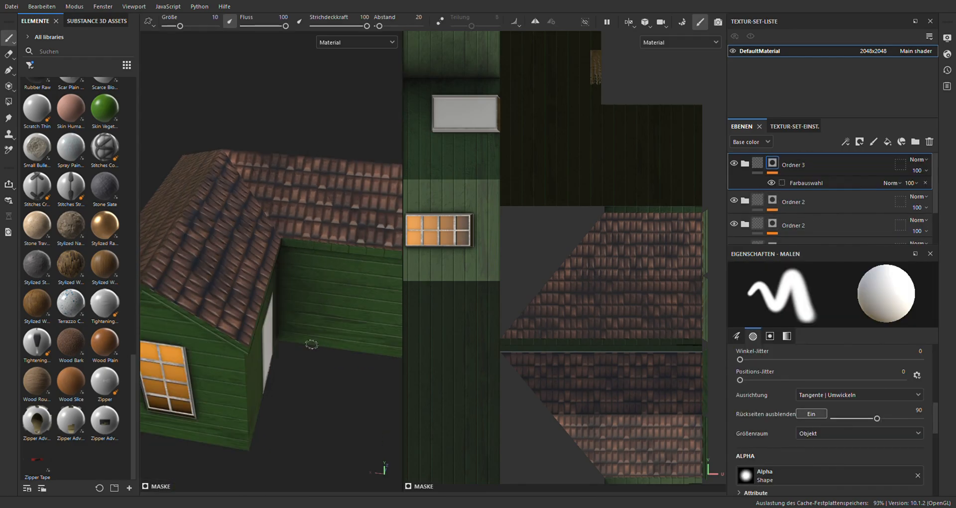
mouse_move(312, 344)
alt+mouse_down()
mouse_move(259, 248)
mouse_move(258, 263)
mouse_move(212, 274)
alt+mouse_up()
alt+middle_drag(354, 220, 246, 194)
alt+middle_drag(385, 239, 298, 232)
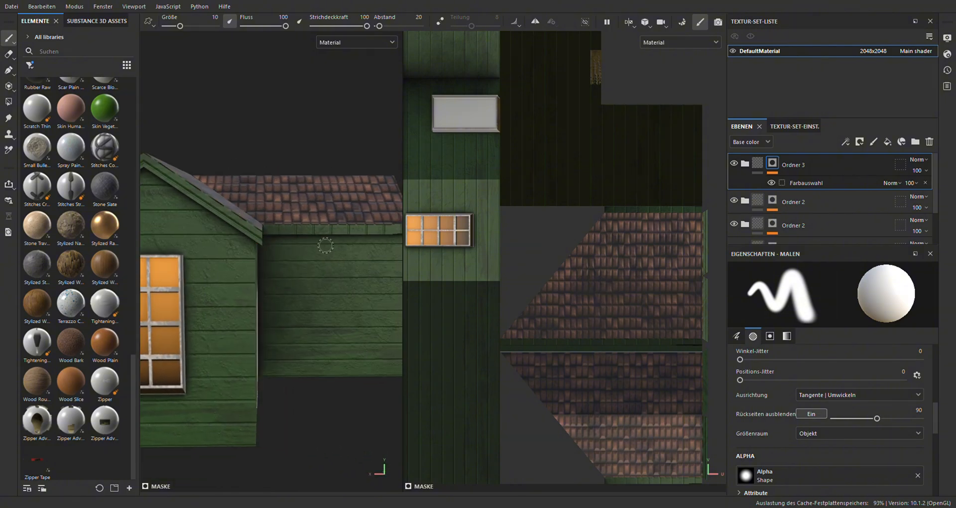
alt+drag(290, 248, 244, 230)
alt+middle_drag(345, 234, 286, 268)
alt+drag(374, 255, 303, 257)
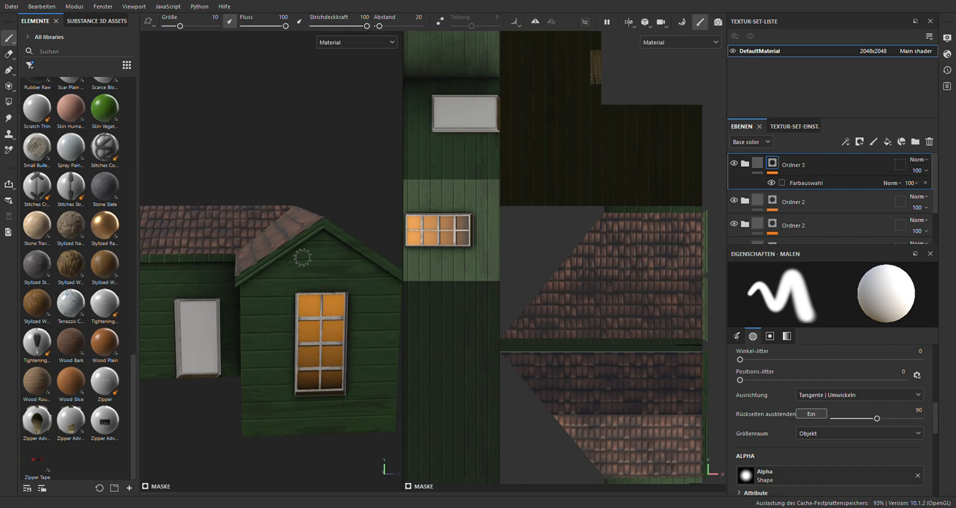
Add a new folder with a black mask above the roof folder and put a light grey fill layer in it
click(915, 142)
click(811, 4)
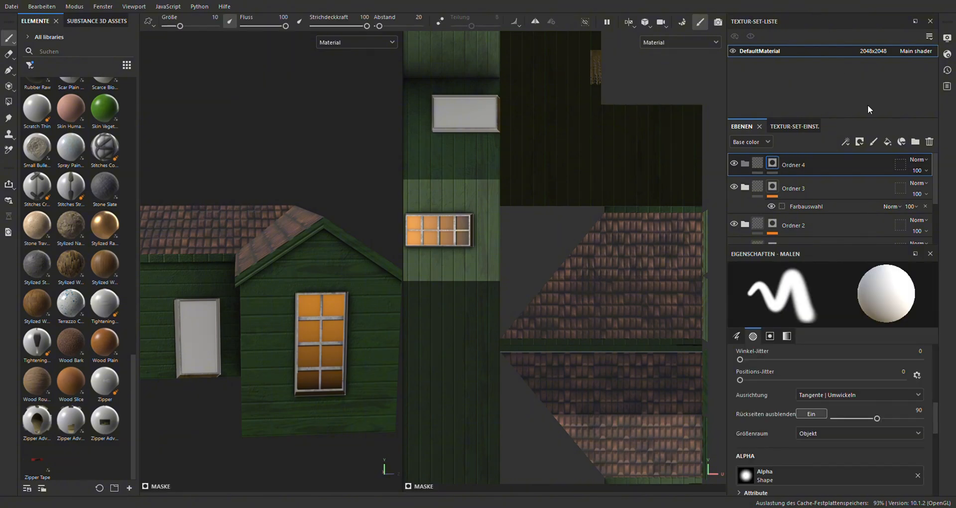
click(888, 142)
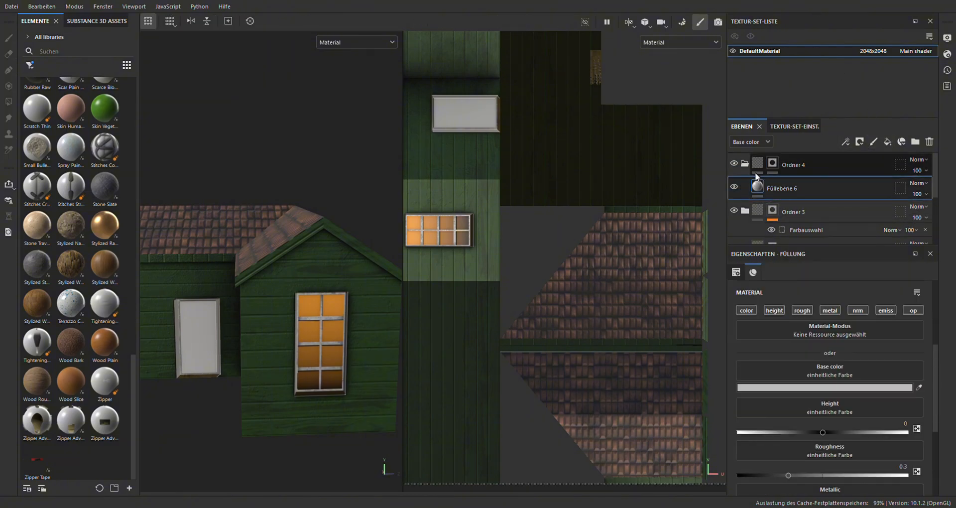
Reveal the new folder only on the roof's edge boards by polygon-filling their faces into its mask
click(772, 163)
scroll(364, 277, up, 3)
key(4)
scroll(262, 198, up, 3)
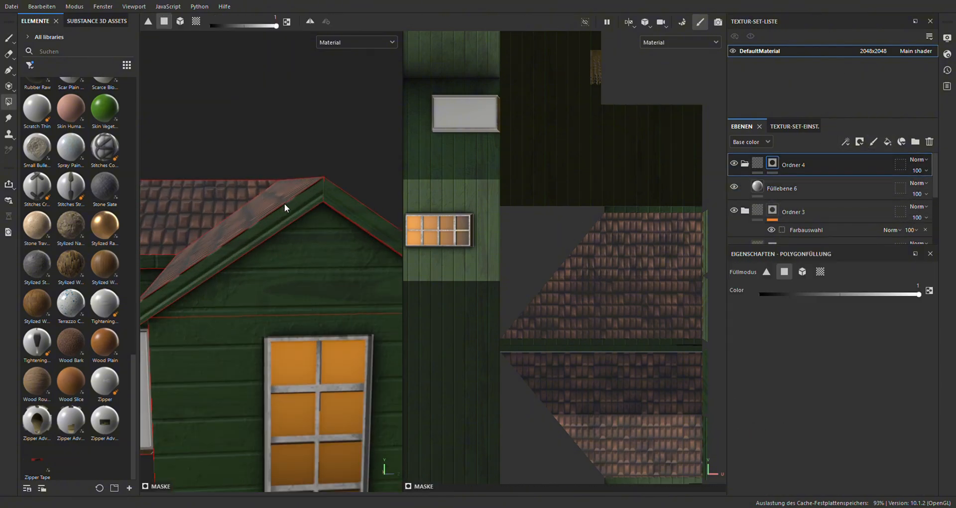
click(285, 204)
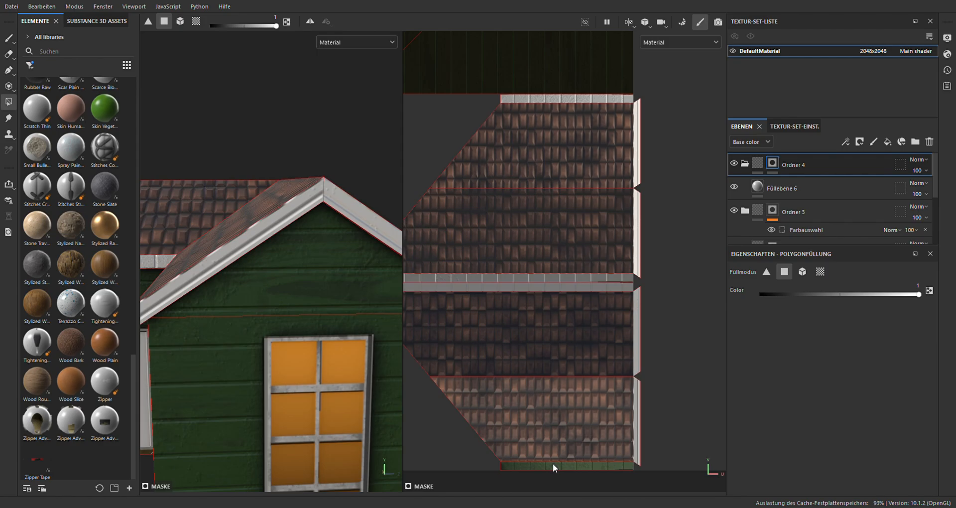
click(554, 464)
scroll(549, 480, down, 6)
scroll(497, 194, up, 2)
scroll(533, 250, up, 4)
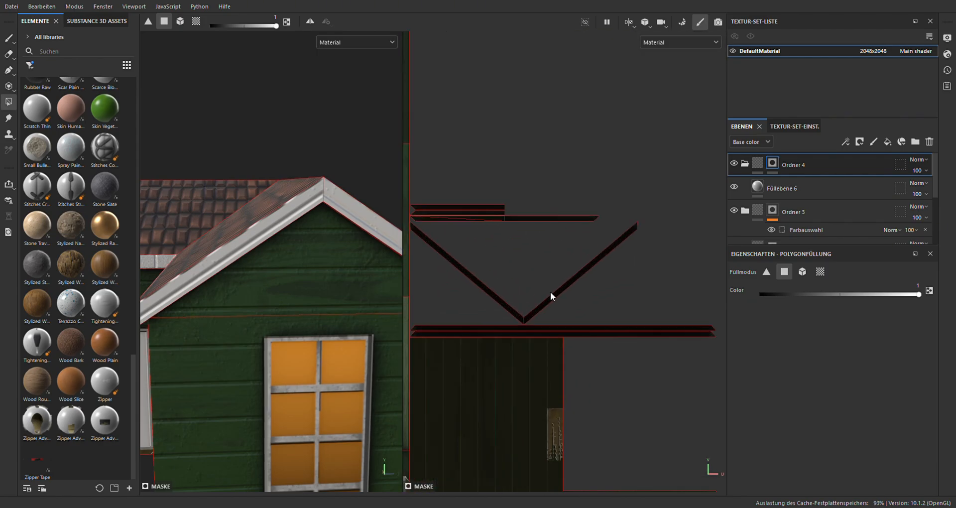
Set the trim folder's blend mode to Normal in the Height channel to keep the wall planks' relief off the edge boards
scroll(311, 294, down, 3)
alt+drag(207, 291, 318, 258)
scroll(373, 274, up, 3)
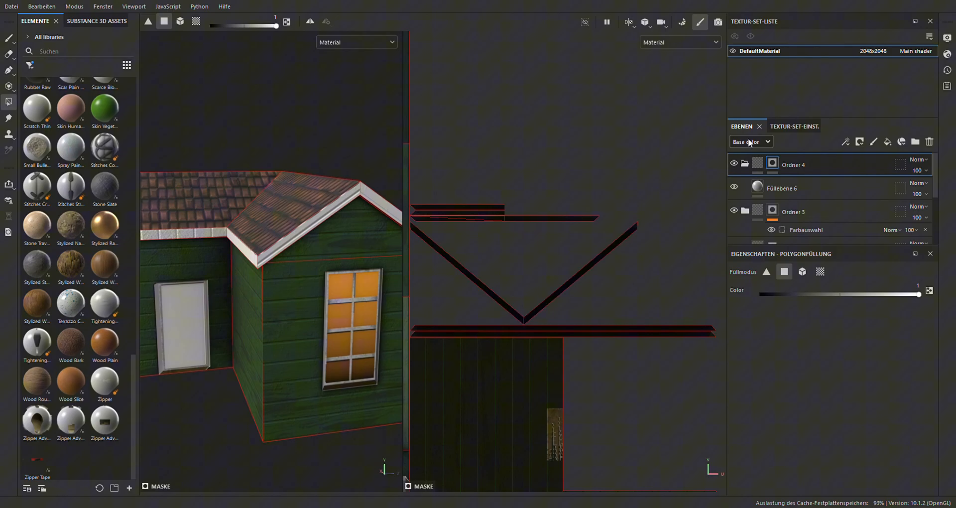
click(745, 167)
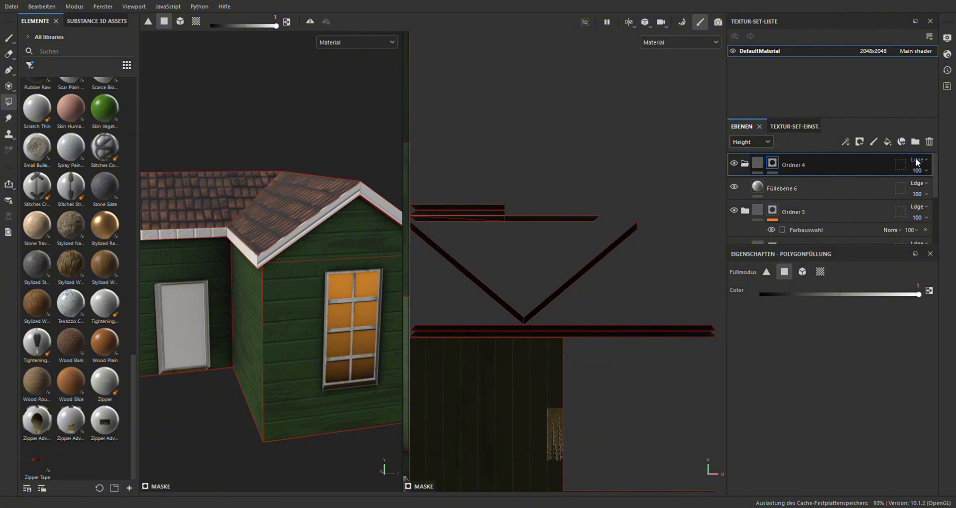
scroll(916, 163, up, 9)
alt+right_drag(277, 218, 378, 217)
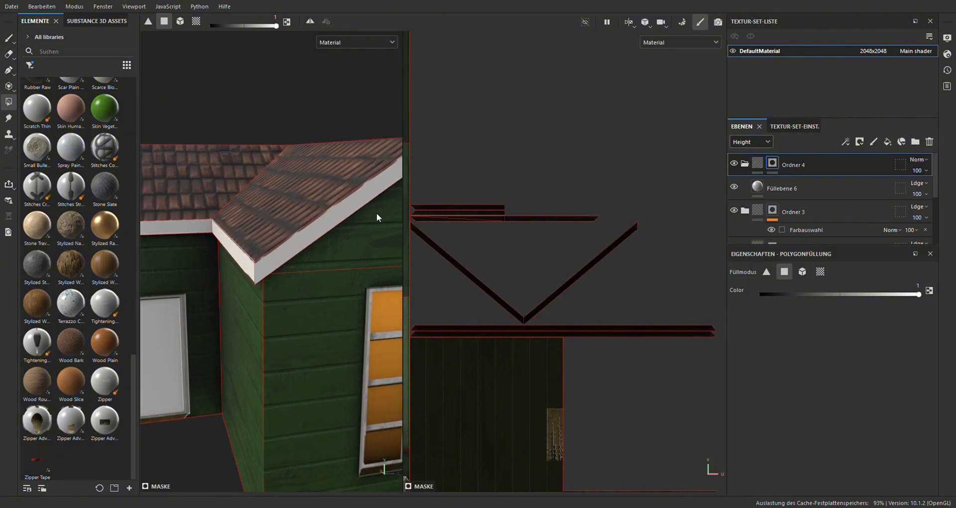
scroll(752, 143, up, 1)
scroll(247, 252, down, 3)
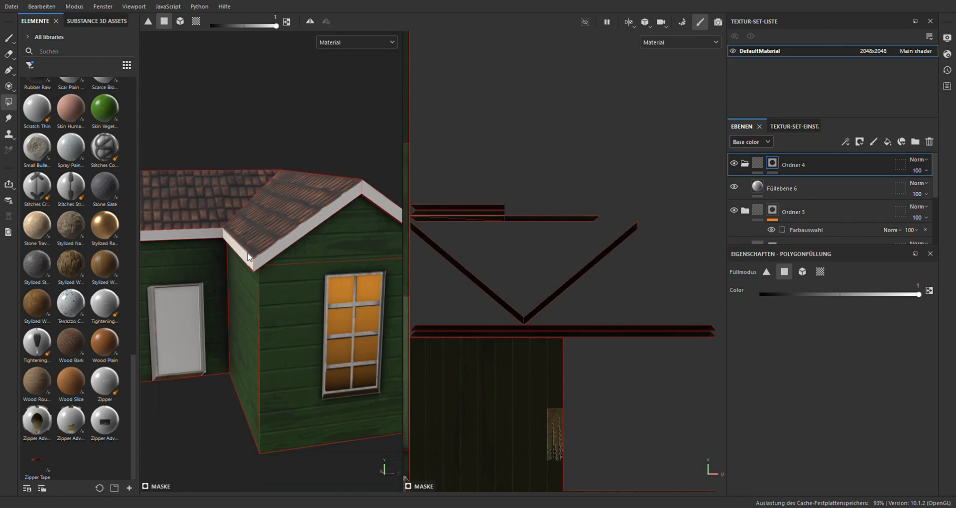
alt+drag(248, 257, 289, 257)
alt+drag(251, 323, 307, 267)
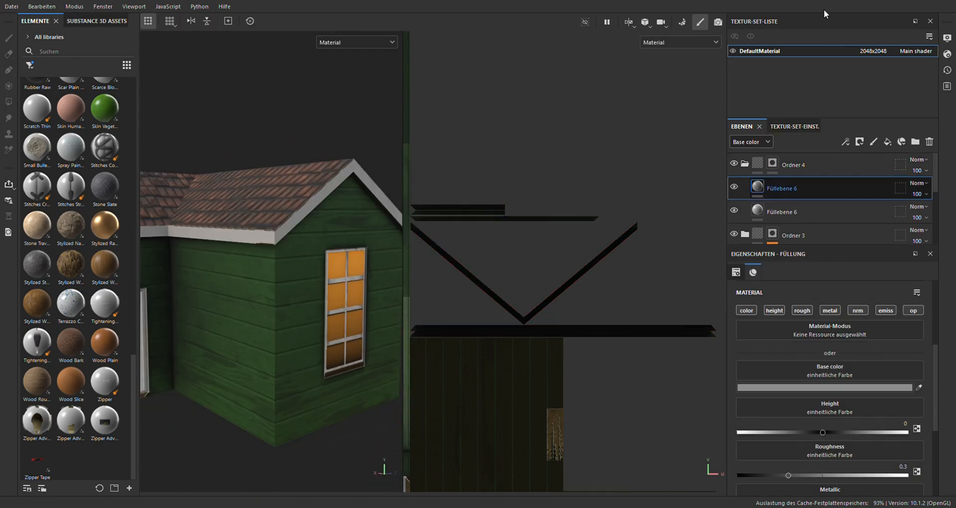
Duplicate the trim's fill layer in a darker grey and give the copy a mask filled with the Square Rectangle pattern
click(773, 186)
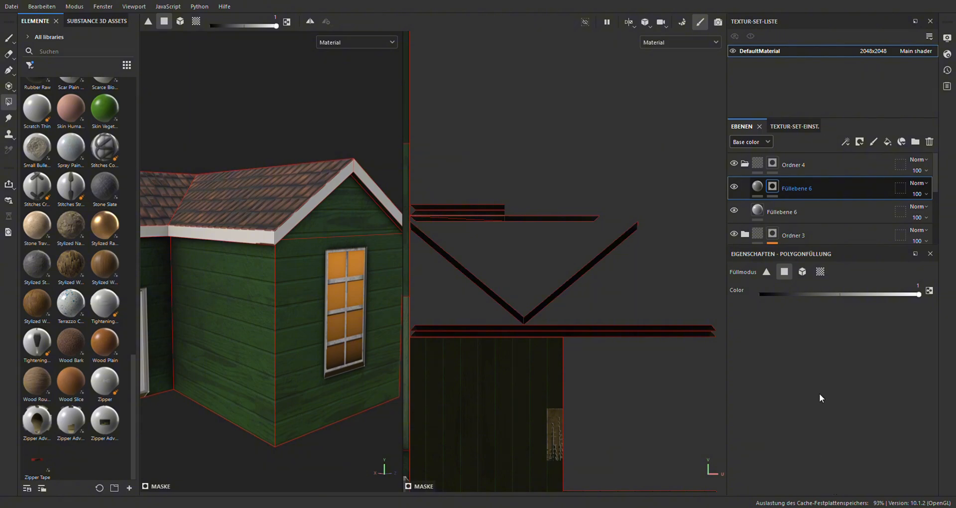
click(822, 379)
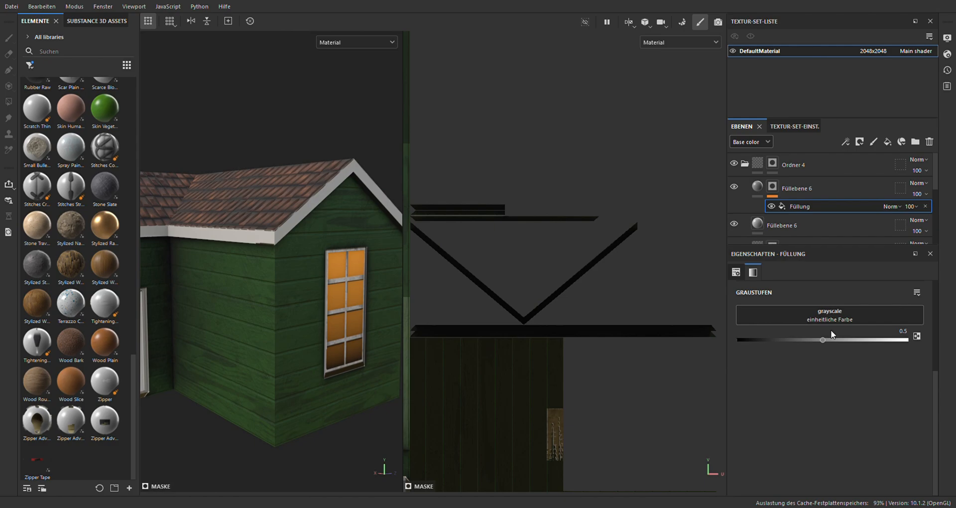
click(904, 439)
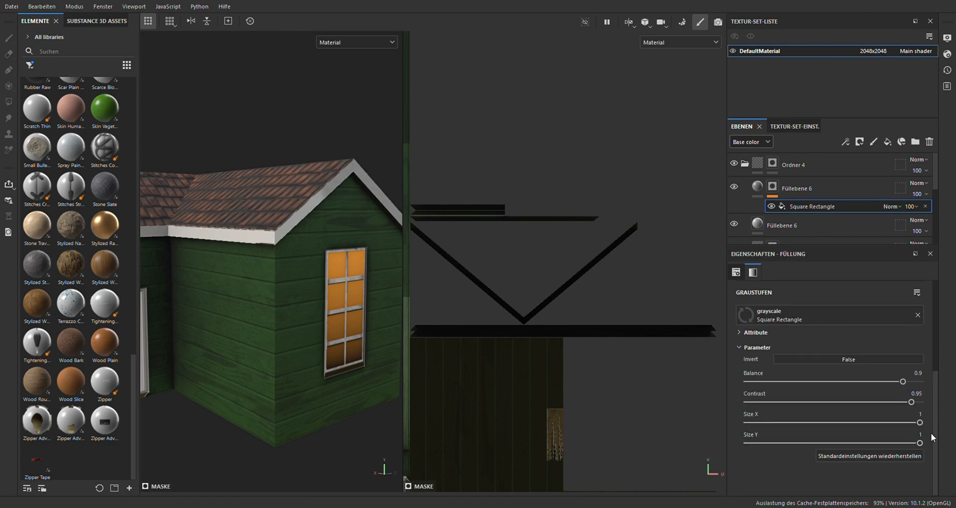
Switch the Square Rectangle mask pattern to Triplanare Projektion across the house
scroll(864, 359, up, 5)
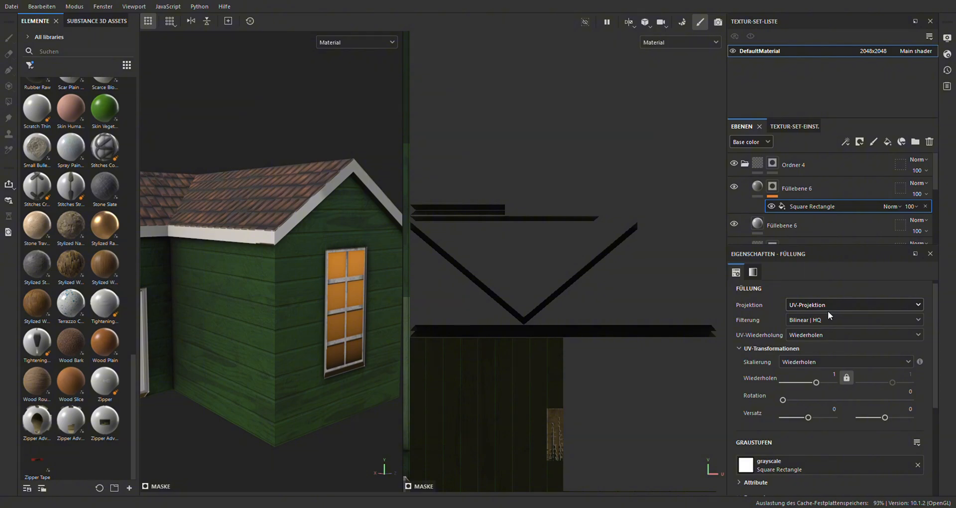
click(822, 339)
scroll(272, 264, down, 5)
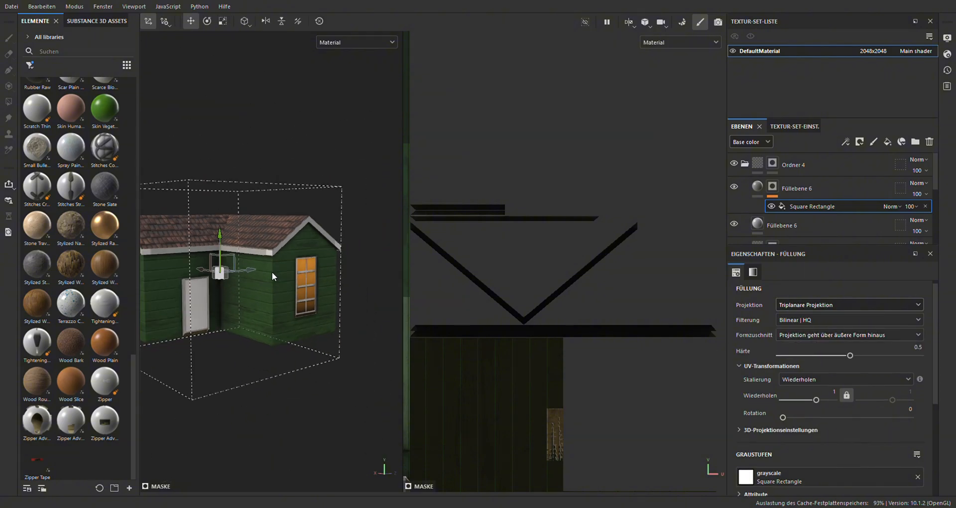
alt+drag(272, 276, 271, 314)
scroll(272, 314, up, 4)
click(758, 188)
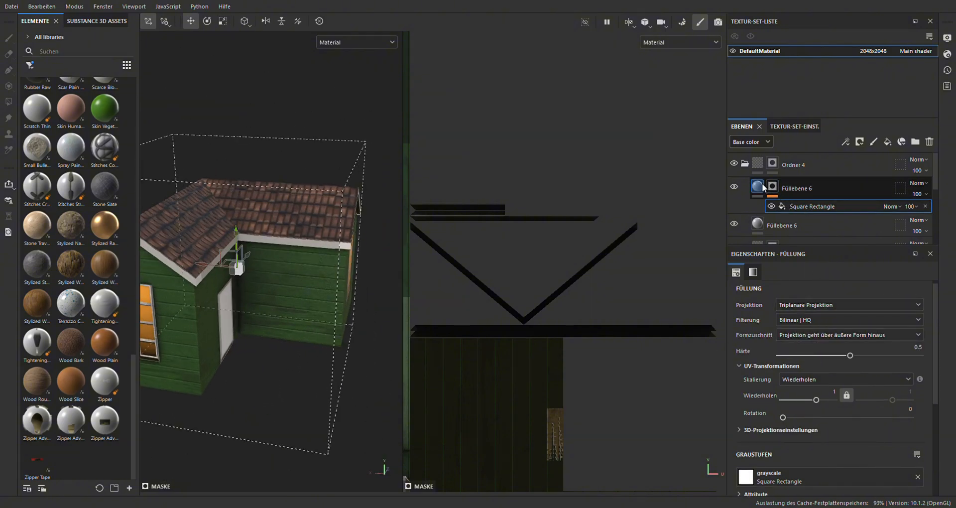
scroll(865, 467, down, 3)
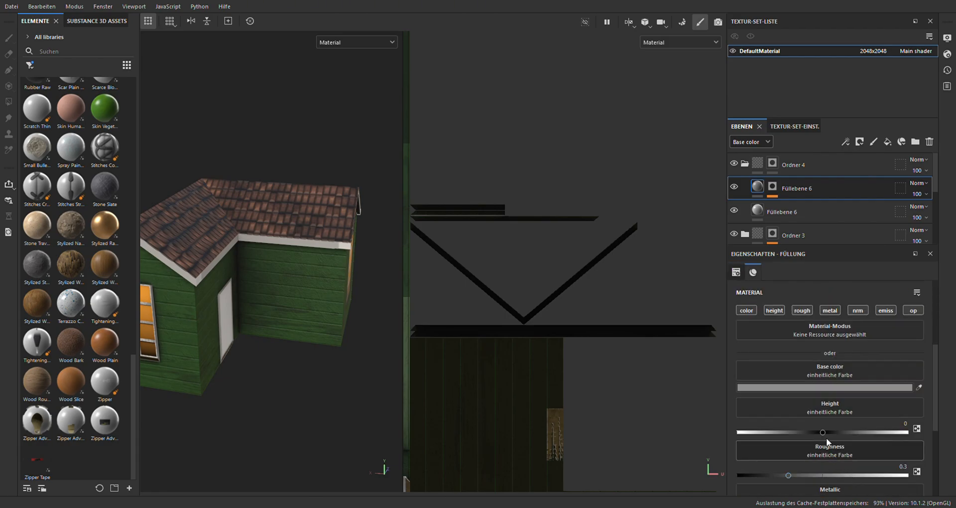
Scale down the Square Rectangle projection box uniformly so the pattern repeats along the roof trim
click(773, 187)
click(806, 207)
alt+drag(273, 266, 280, 335)
key(r)
drag(301, 256, 218, 299)
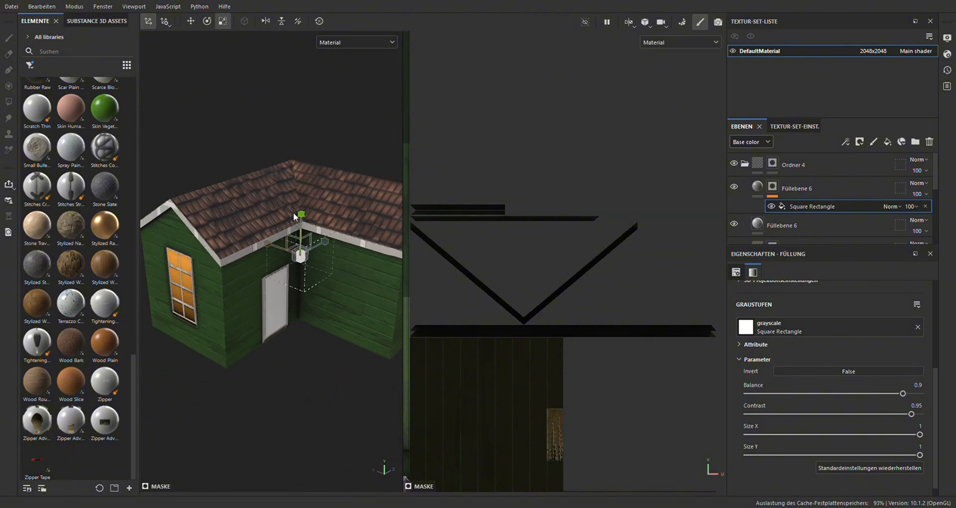
Stretch the projection box vertically and shrink it further to divide the roof trim into narrow vertical boards
drag(300, 215, 302, 125)
scroll(518, 295, down, 5)
scroll(510, 214, down, 2)
scroll(552, 391, up, 3)
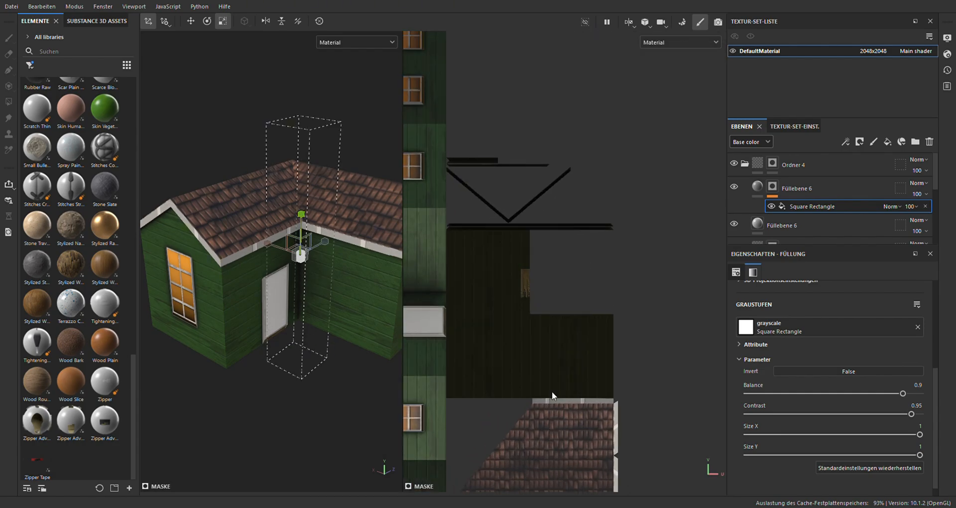
scroll(522, 223, down, 5)
scroll(559, 331, up, 6)
scroll(540, 326, down, 3)
drag(301, 256, 221, 299)
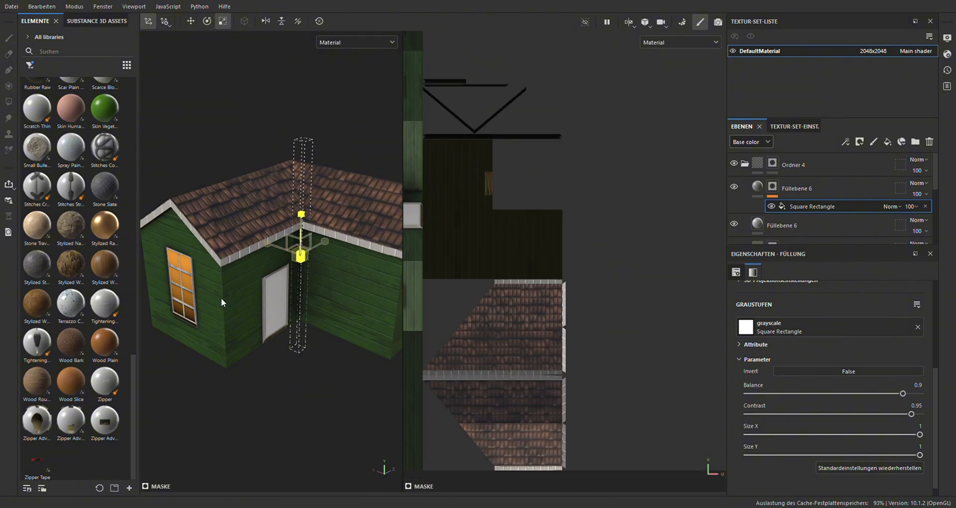
scroll(224, 278, up, 6)
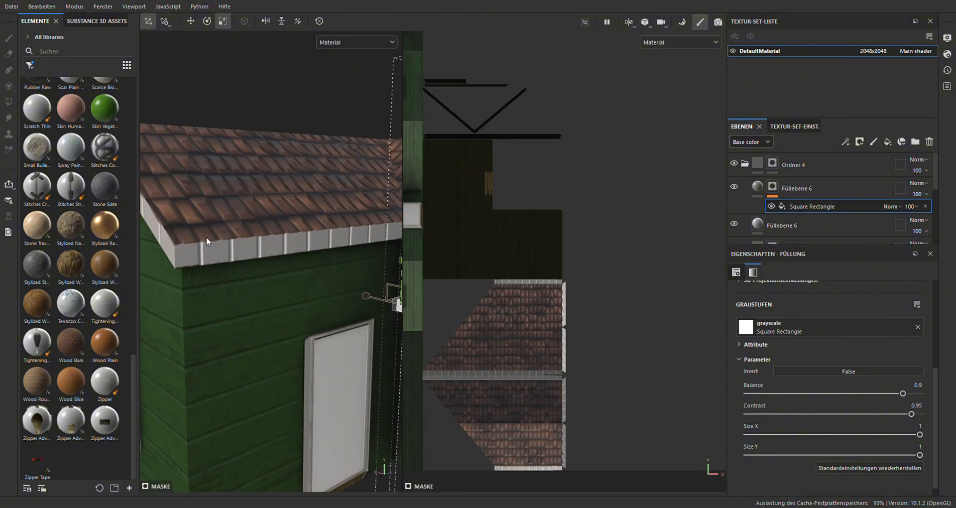
alt+drag(169, 241, 185, 191)
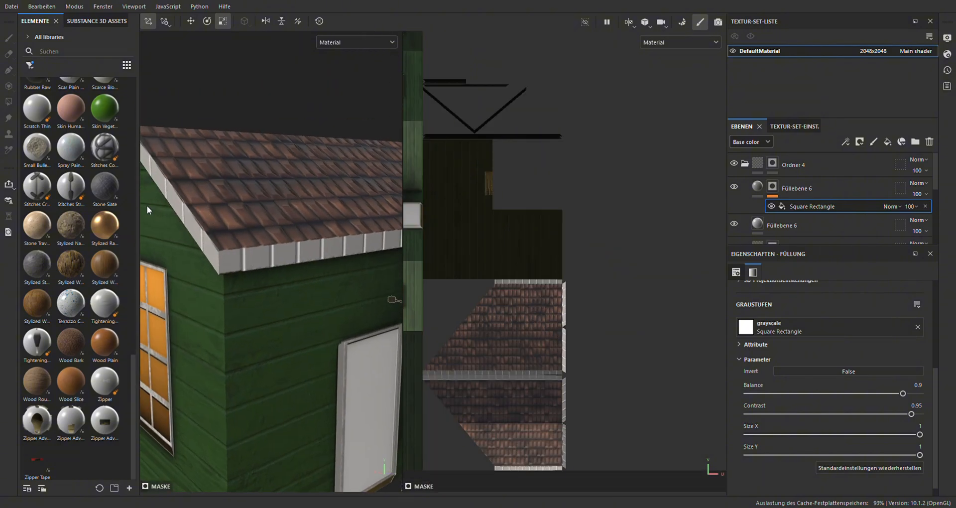
Add a new folder with a fill layer and mask it by color selection to the door's green ID color
alt+drag(256, 240, 336, 279)
mouse_move(302, 238)
alt+mouse_down()
mouse_move(205, 288)
mouse_move(300, 341)
mouse_move(288, 306)
mouse_move(267, 307)
mouse_move(210, 397)
mouse_move(288, 351)
mouse_move(280, 372)
mouse_move(299, 342)
alt+mouse_up()
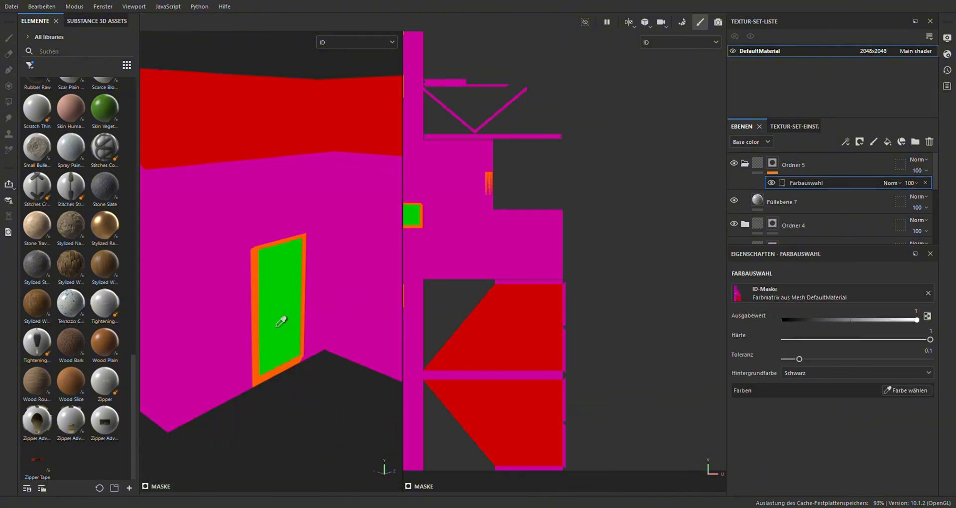
click(281, 321)
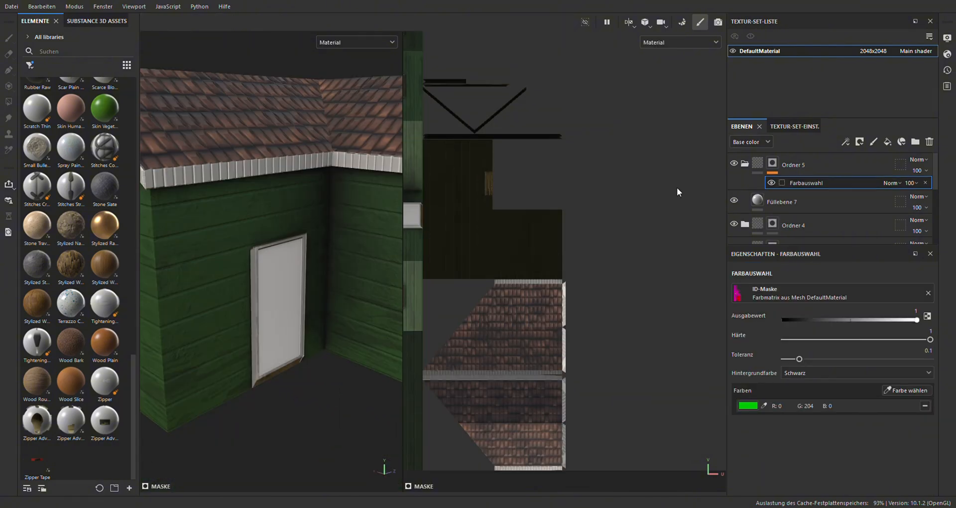
Color the door brown and overlay a black fill layer, replacing its mask's levels correction with a Wood 01 grayscale fill
click(770, 203)
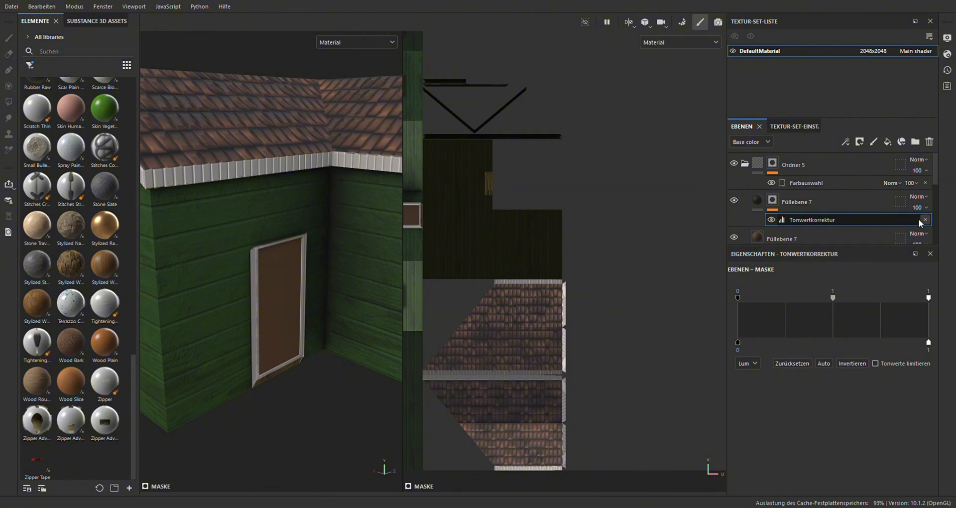
click(921, 219)
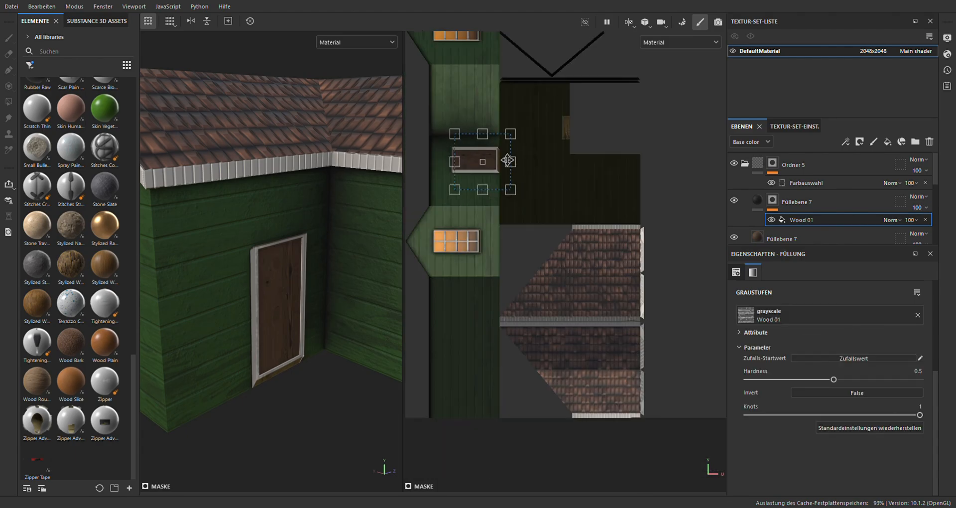
scroll(235, 328, up, 3)
scroll(331, 351, up, 3)
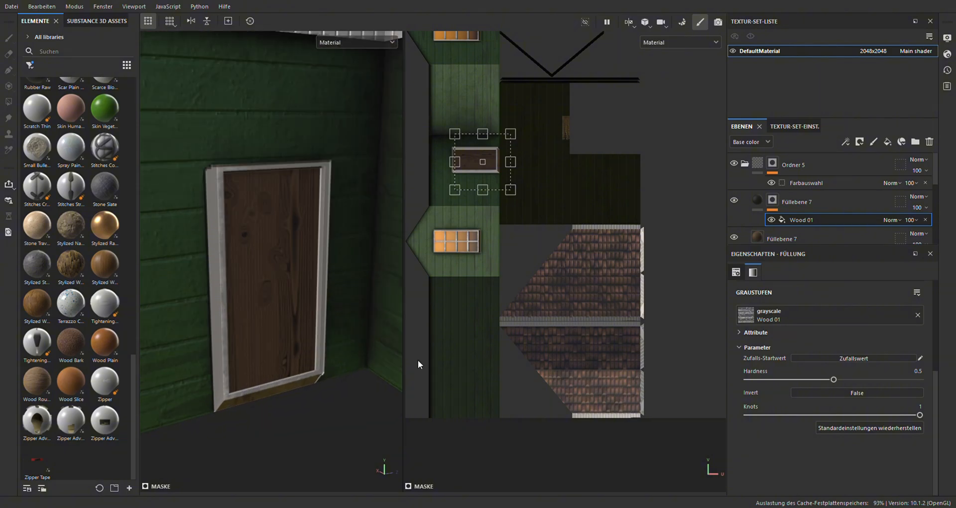
Lower the height of the door's dark wood-grain fill layer to -0.1744 so the grain is recessed
click(758, 201)
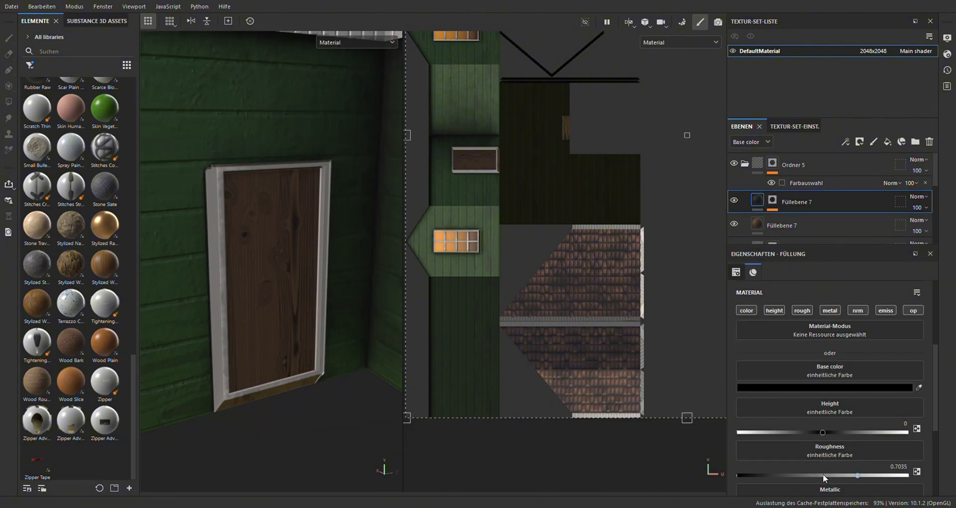
drag(822, 433, 807, 439)
scroll(243, 298, down, 6)
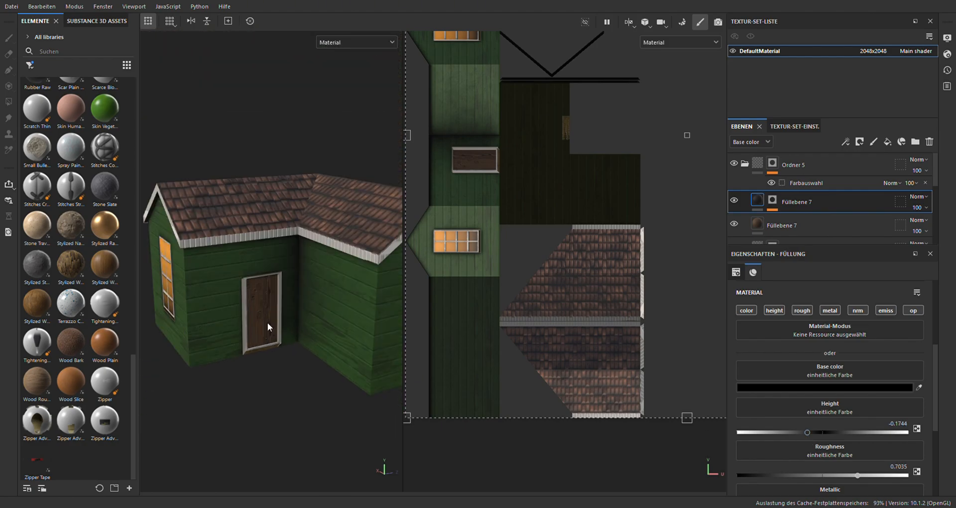
Add a dark fill layer above all folders and mask it with the Dirt generator at Dirt Level 0.74 and Dirt Contrast 0.11
alt+middle_drag(244, 299, 300, 287)
alt+drag(239, 287, 353, 299)
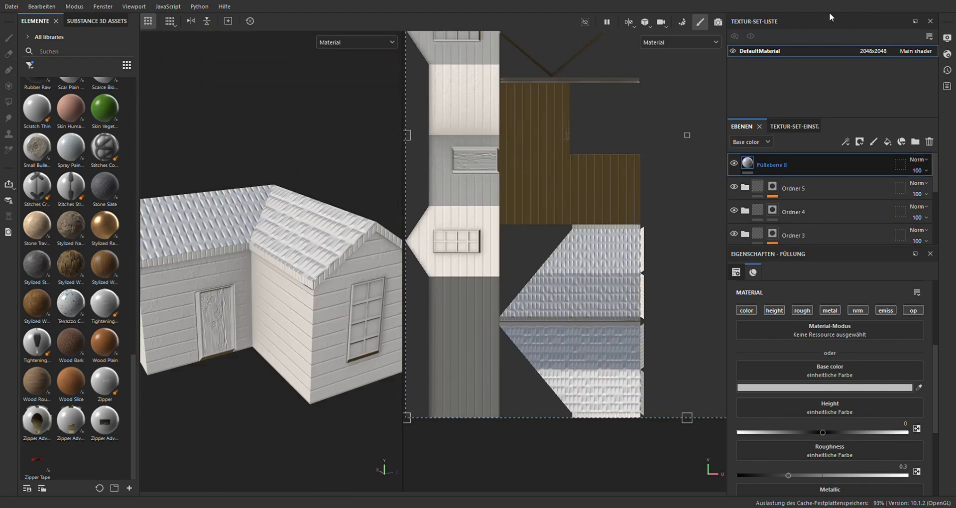
key(4)
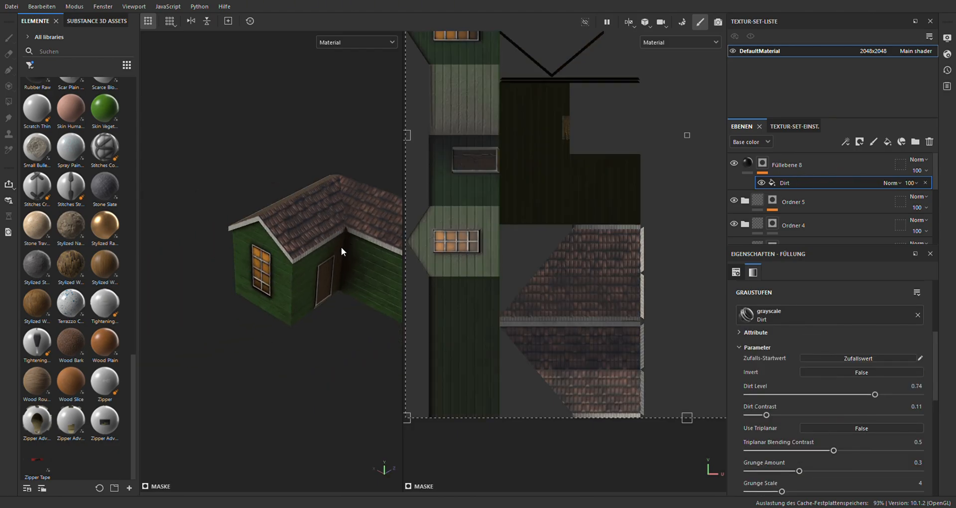
Widen the 3D view and examine the dirt effect on the house's walls, windows, door and roof
drag(405, 249, 551, 249)
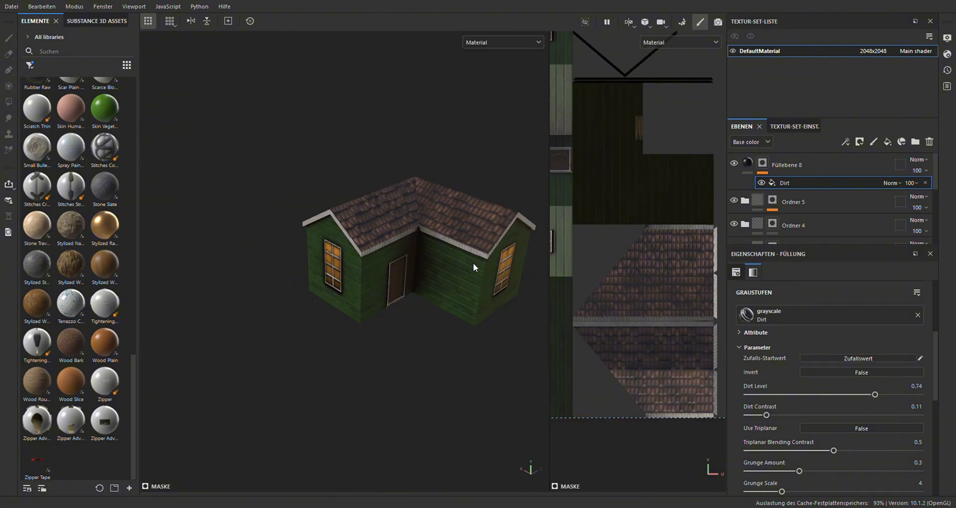
alt+middle_drag(474, 263, 399, 269)
scroll(393, 268, up, 3)
alt+drag(393, 268, 403, 241)
alt+middle_drag(385, 211, 397, 248)
alt+drag(397, 248, 391, 237)
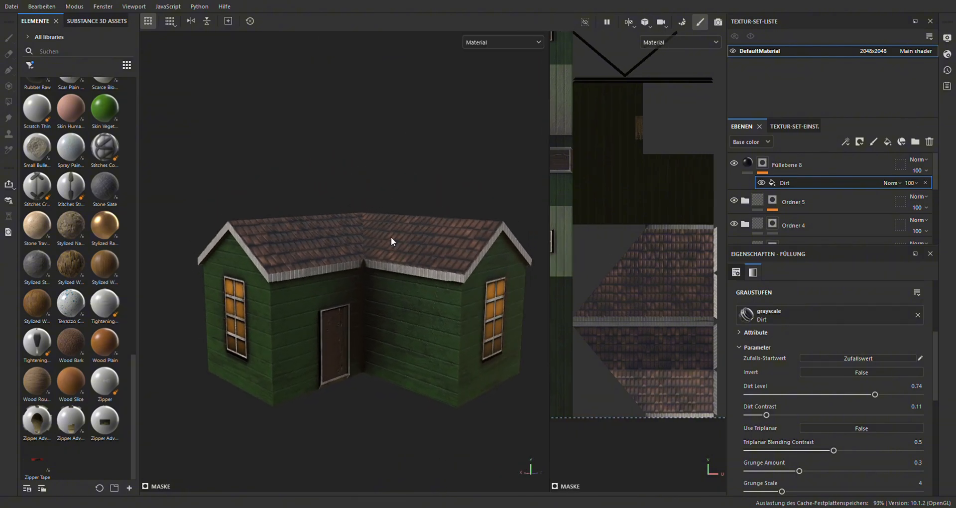